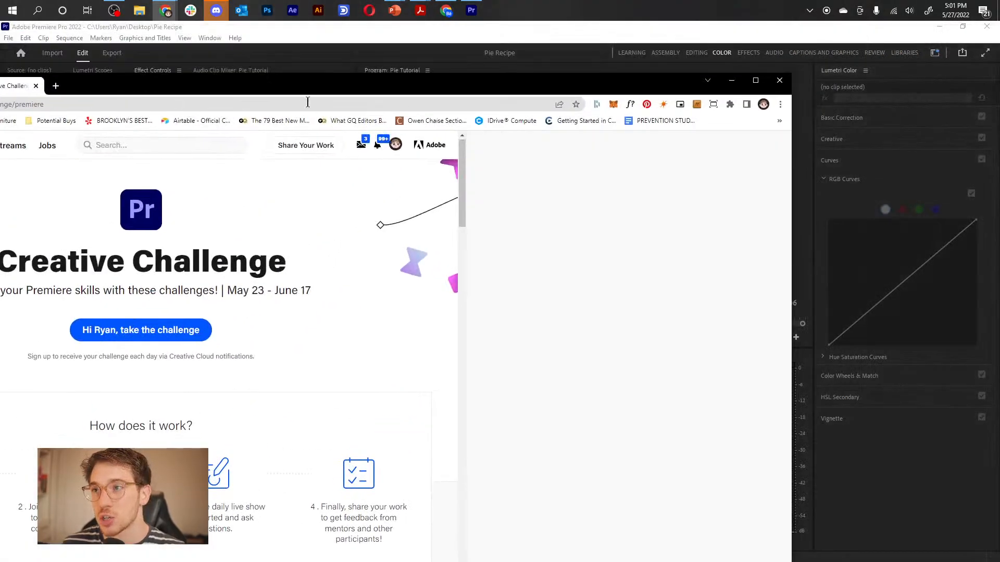
Step: Review the Premiere challenges listed on the Behance Creative Challenge page, from project setup to Exporting With Chapters & Captions
{"action": "left_click", "coordinate": [755, 79]}
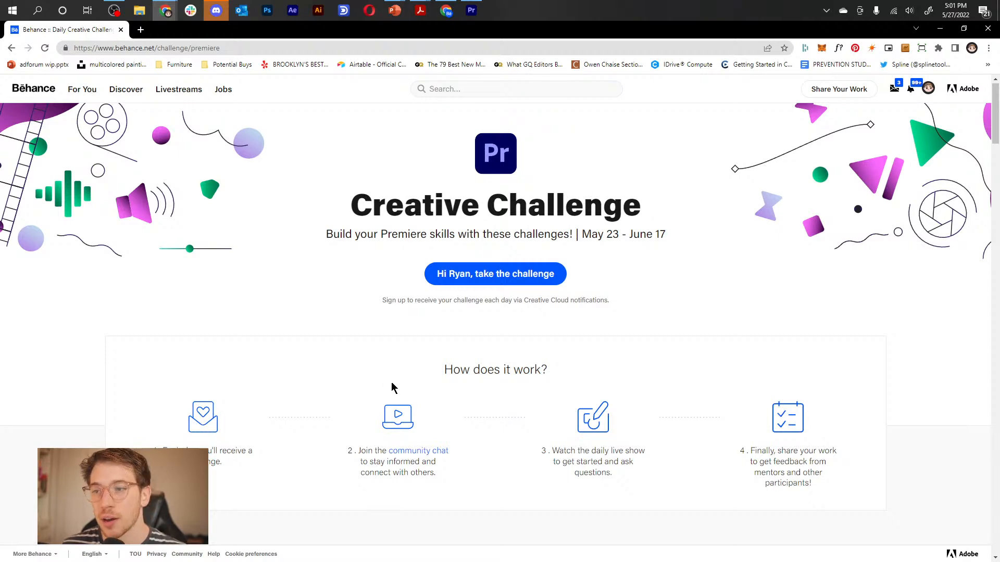
{"action": "scroll", "coordinate": [424, 382], "scroll_direction": "down", "scroll_amount": 7}
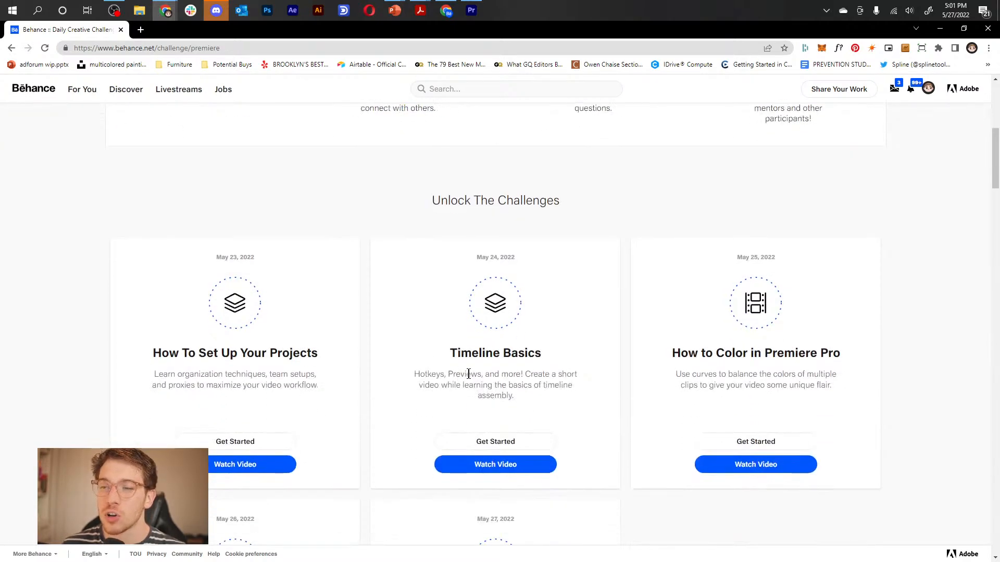
{"action": "scroll", "coordinate": [465, 366], "scroll_direction": "down", "scroll_amount": 4}
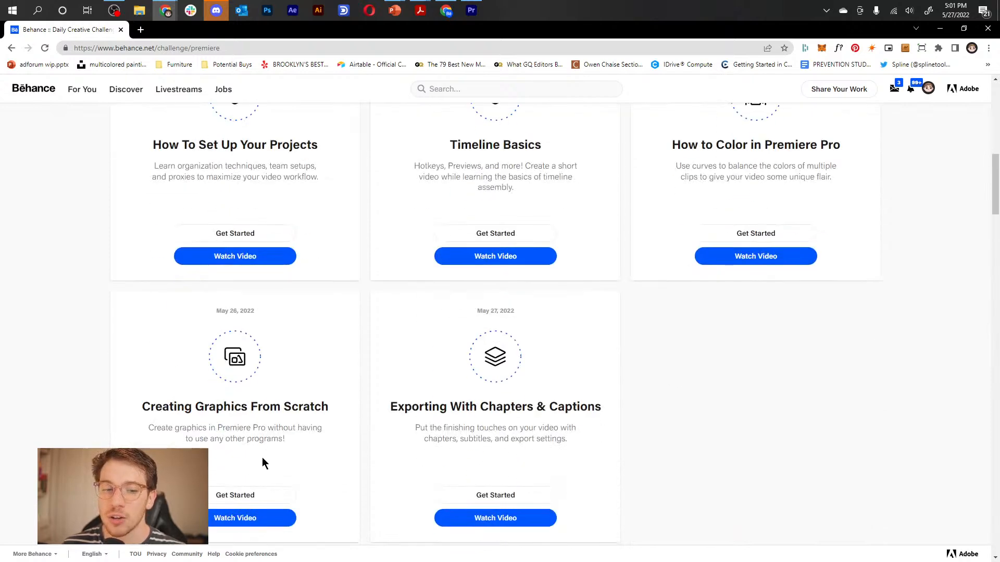
{"action": "scroll", "coordinate": [567, 436], "scroll_direction": "down", "scroll_amount": 1}
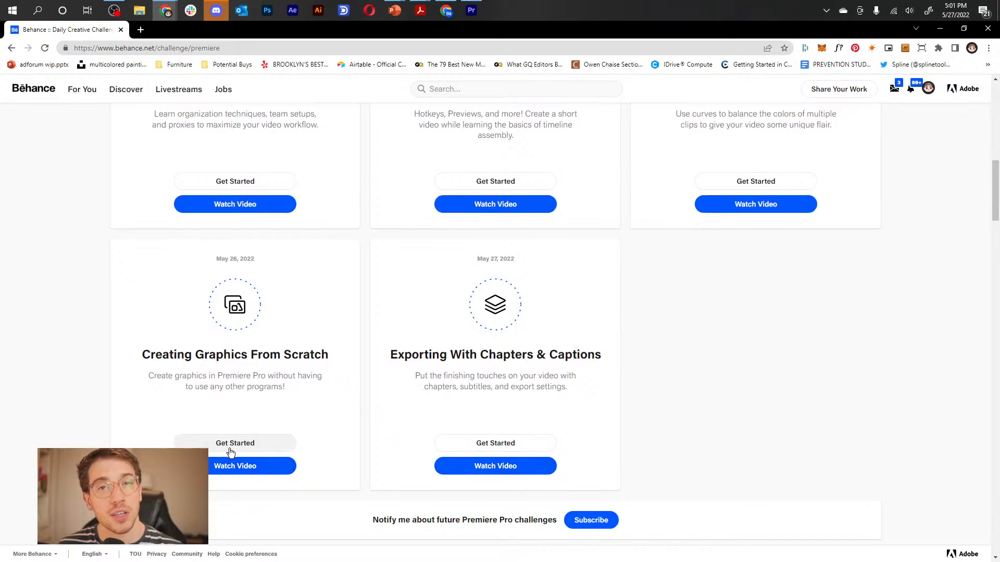
{"action": "scroll", "coordinate": [321, 400], "scroll_direction": "up", "scroll_amount": 5}
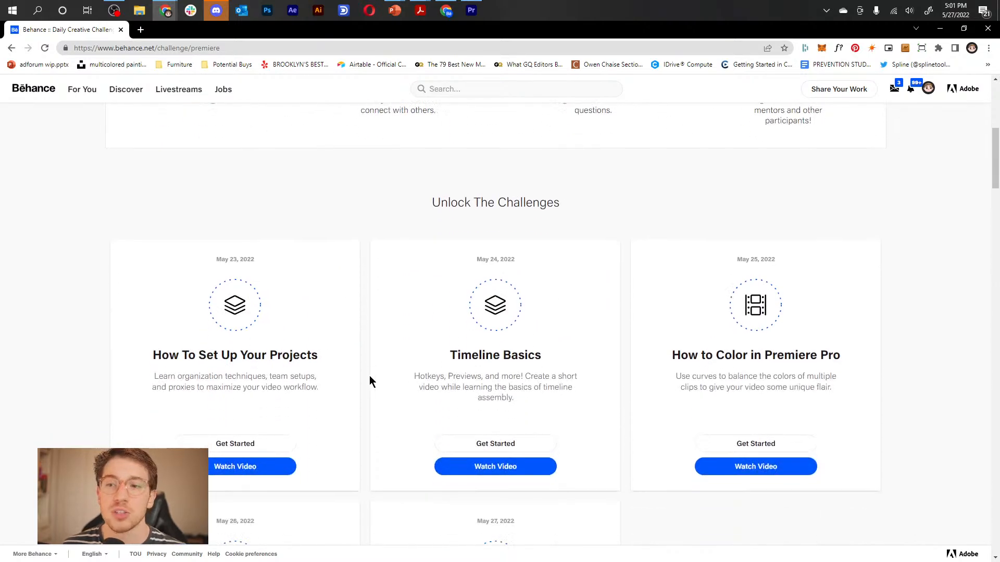
{"action": "triple_click", "coordinate": [231, 258]}
{"action": "triple_click", "coordinate": [504, 257]}
{"action": "left_click", "coordinate": [756, 256]}
{"action": "triple_click", "coordinate": [756, 256]}
{"action": "scroll", "coordinate": [564, 295], "scroll_direction": "down", "scroll_amount": 1}
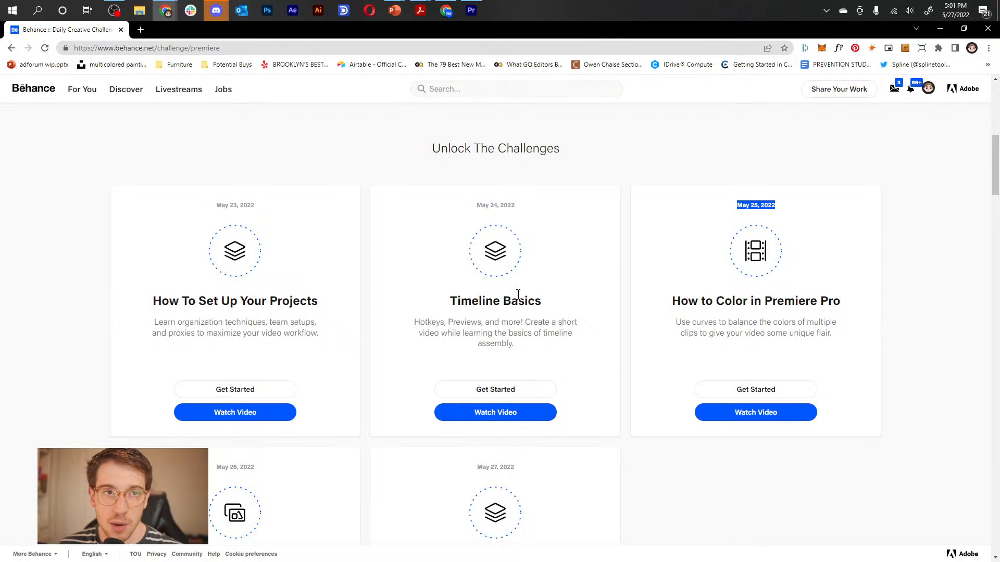
{"action": "triple_click", "coordinate": [786, 301]}
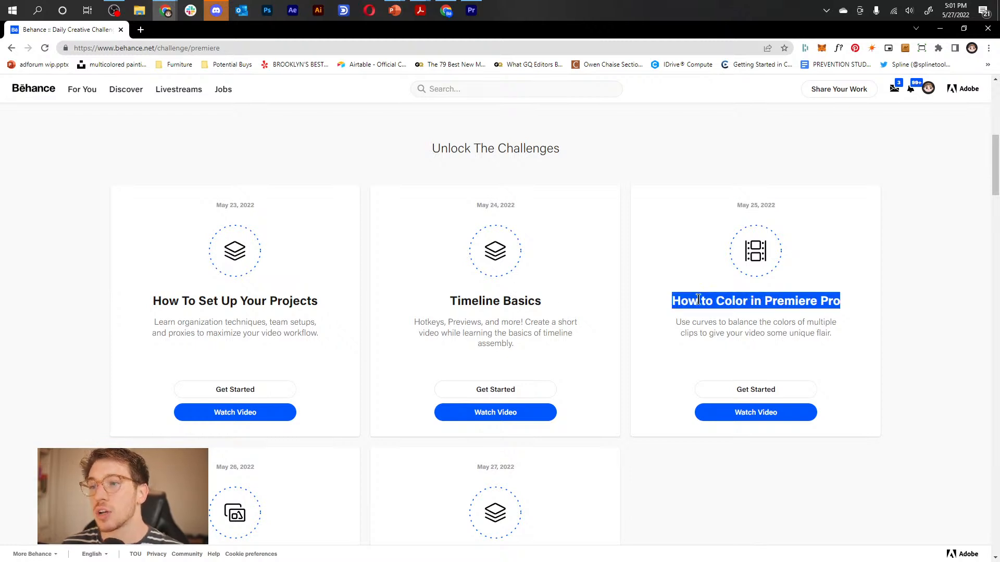
{"action": "scroll", "coordinate": [698, 301], "scroll_direction": "down", "scroll_amount": 2}
{"action": "triple_click", "coordinate": [224, 457]}
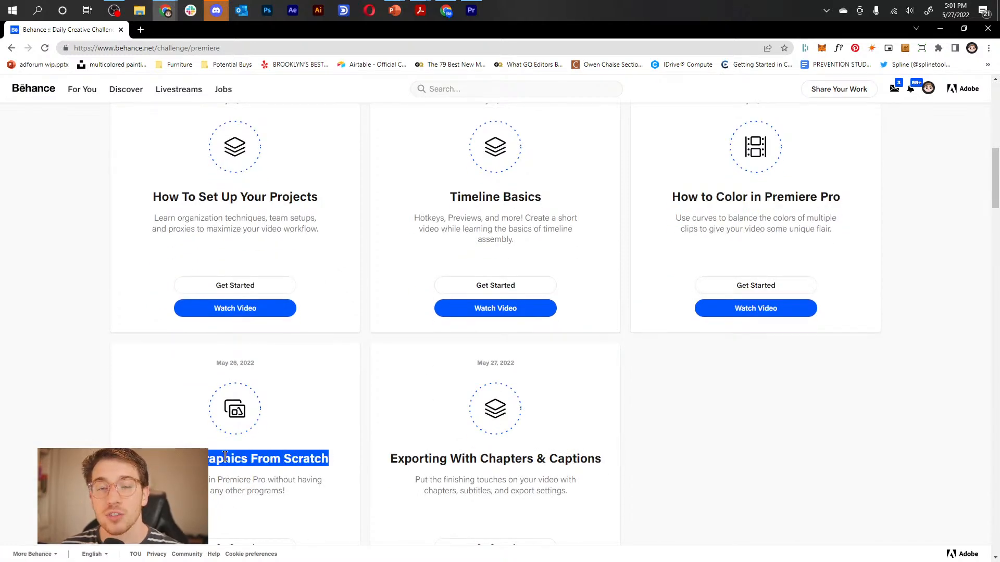
{"action": "triple_click", "coordinate": [446, 460]}
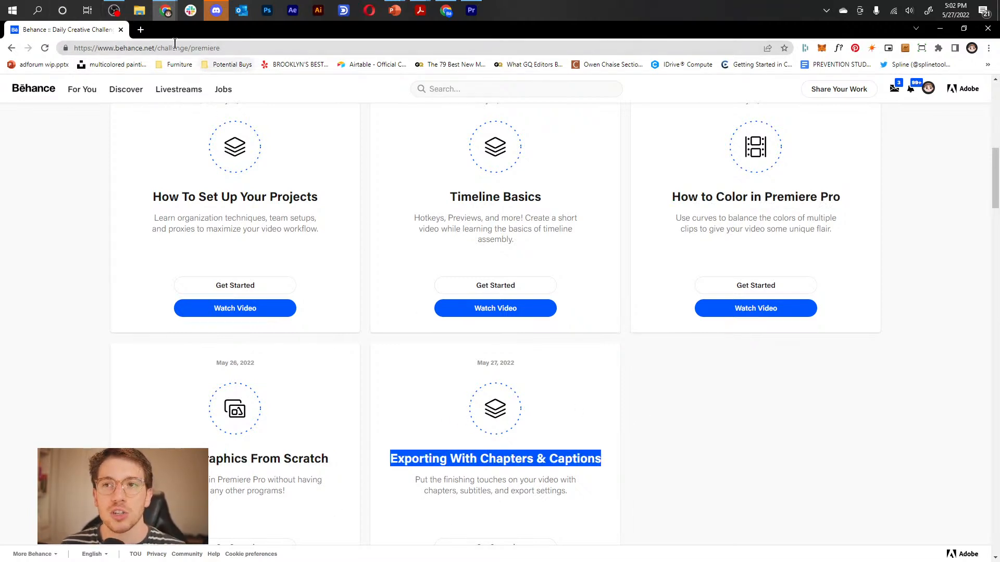
Step: Close the Behance page, return to Premiere Pro and switch to the Captions and Graphics workspace
{"action": "left_click", "coordinate": [121, 31]}
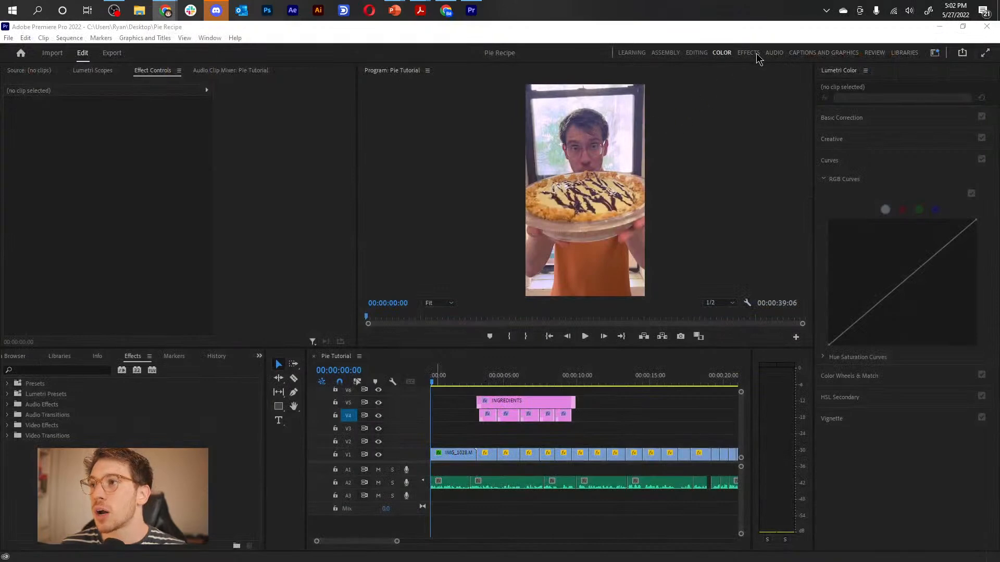
{"action": "left_click", "coordinate": [815, 58]}
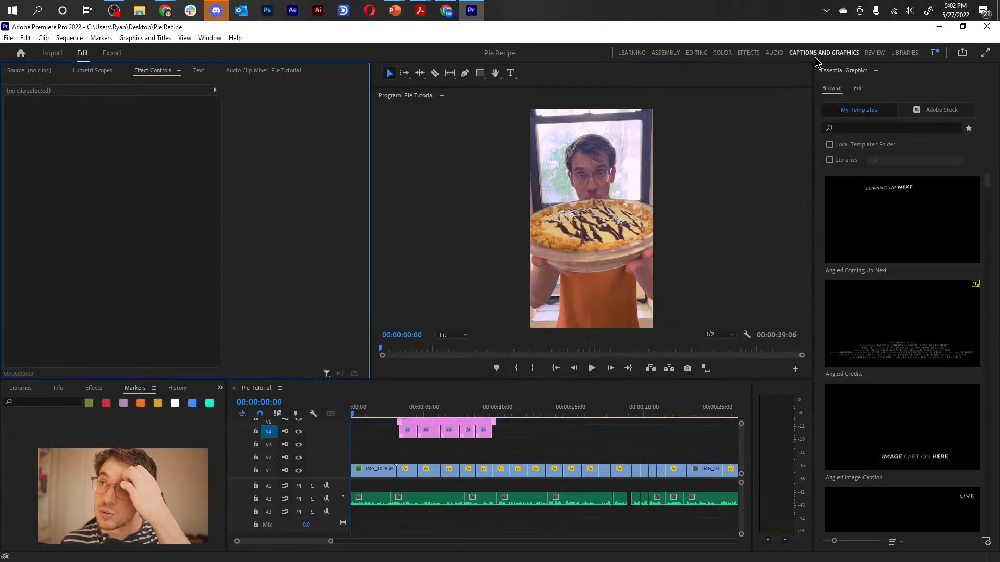
Step: Scrub to the Rice Krispies graphic in the Pie Tutorial sequence and mute audio track A2
{"action": "left_click", "coordinate": [398, 410]}
{"action": "mouse_move", "coordinate": [400, 411]}
{"action": "left_mouse_down"}
{"action": "mouse_move", "coordinate": [441, 416]}
{"action": "mouse_move", "coordinate": [409, 424]}
{"action": "left_mouse_up"}
{"action": "left_click", "coordinate": [298, 498]}
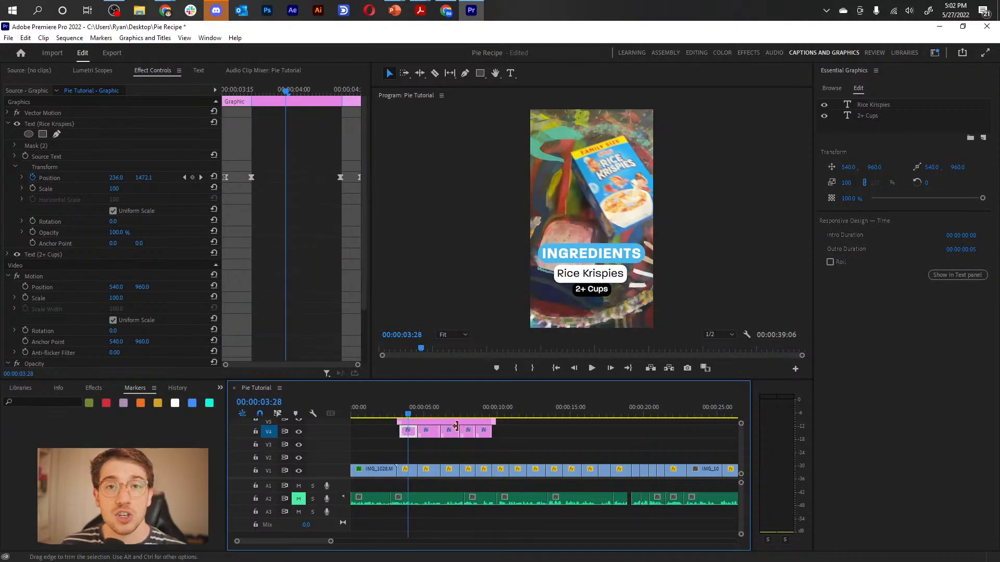
Step: Examine the INGREDIENTS title and the ingredient graphics on track V4 at different timeline positions
{"action": "mouse_move", "coordinate": [408, 414]}
{"action": "left_mouse_down"}
{"action": "mouse_move", "coordinate": [518, 413]}
{"action": "mouse_move", "coordinate": [399, 418]}
{"action": "left_mouse_up"}
{"action": "key", "text": "equal"}
{"action": "key", "text": "equal"}
{"action": "left_click_drag", "start_coordinate": [538, 414], "coordinate": [545, 415]}
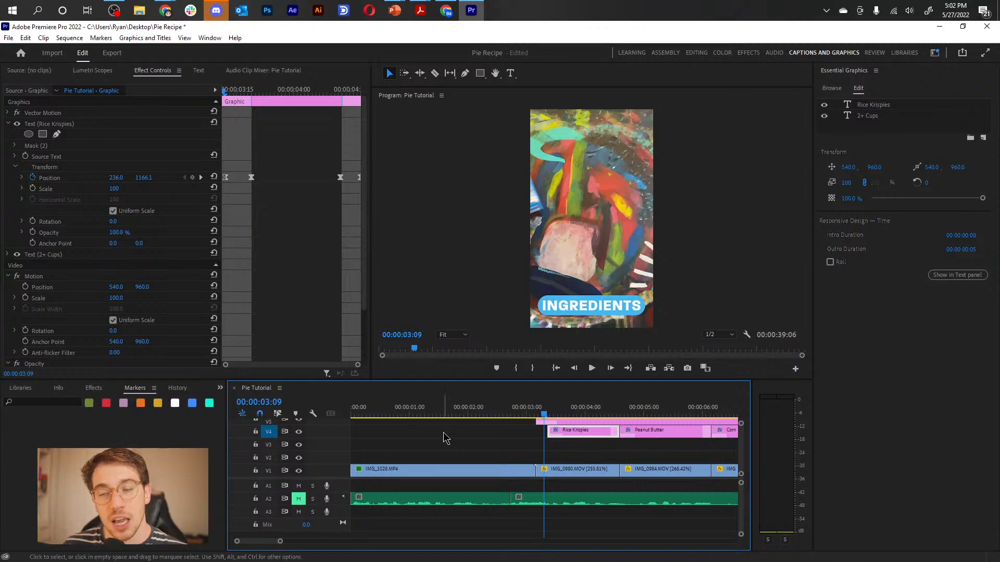
{"action": "left_click", "coordinate": [540, 449]}
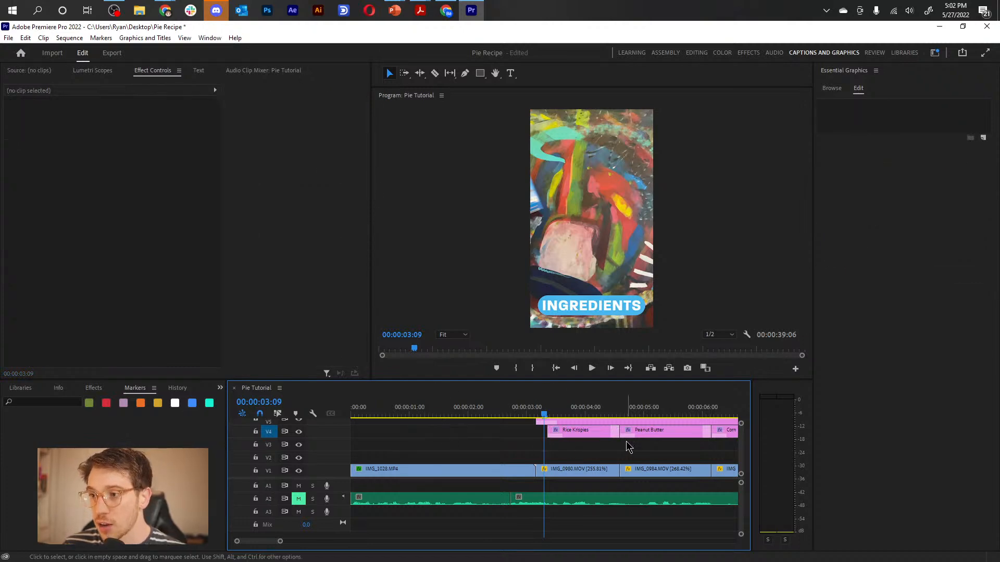
{"action": "key", "text": "minus"}
{"action": "key", "text": "equal"}
{"action": "mouse_move", "coordinate": [574, 410]}
{"action": "left_mouse_down"}
{"action": "mouse_move", "coordinate": [637, 419]}
{"action": "mouse_move", "coordinate": [558, 419]}
{"action": "left_mouse_up"}
{"action": "left_click_drag", "start_coordinate": [479, 410], "coordinate": [520, 419]}
{"action": "key", "text": "ctrl+z"}
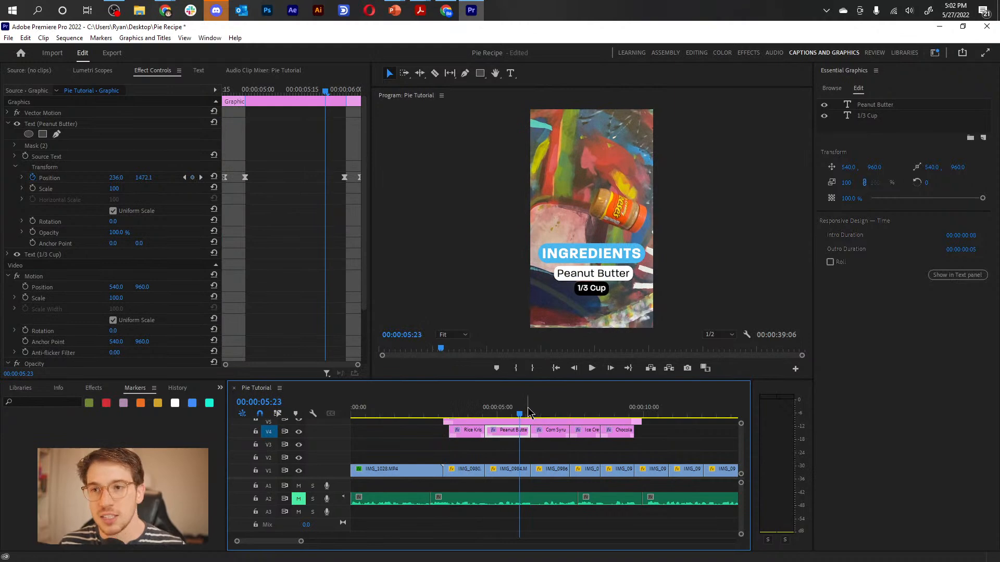
{"action": "left_click", "coordinate": [477, 451]}
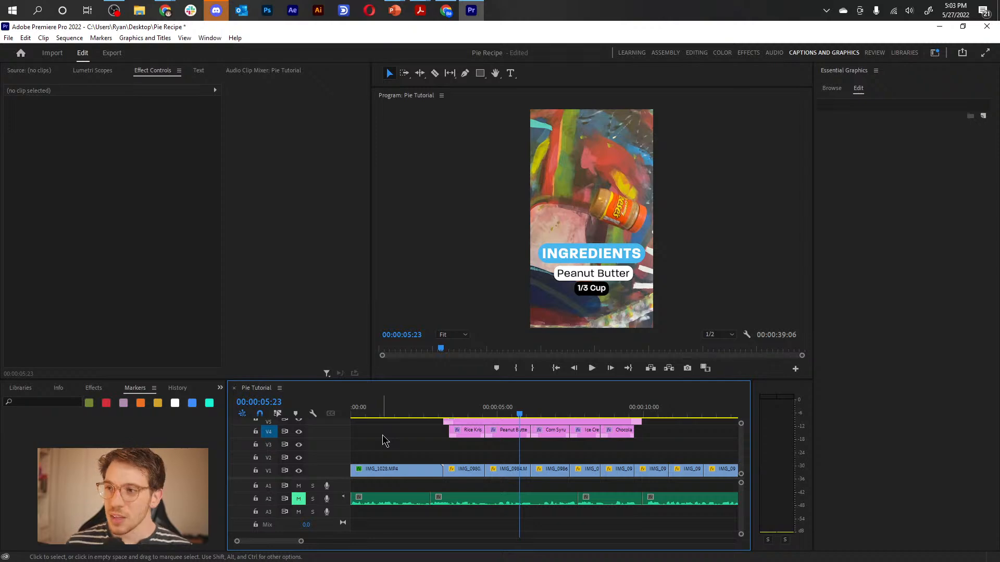
{"action": "left_click", "coordinate": [457, 411]}
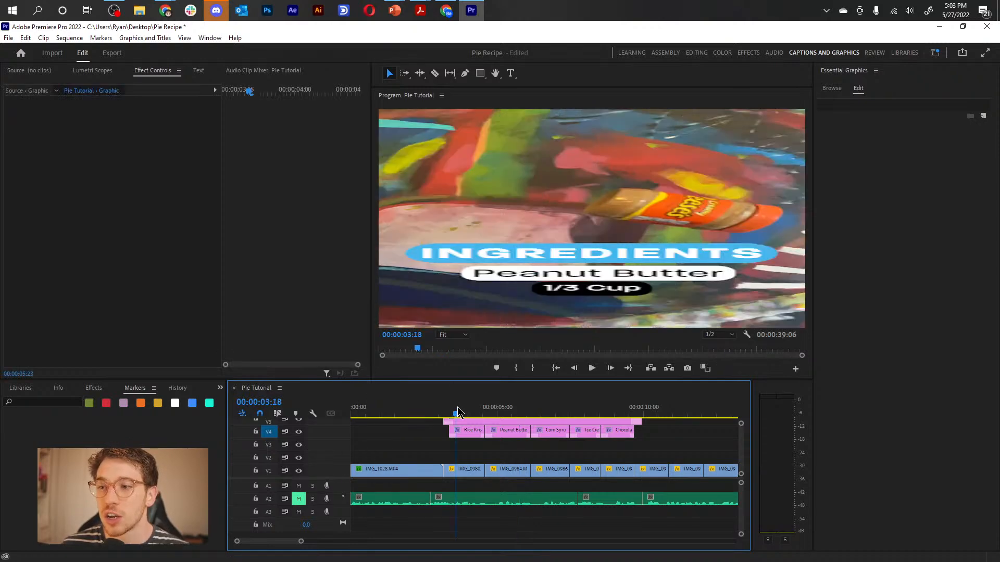
{"action": "left_click_drag", "start_coordinate": [458, 409], "coordinate": [475, 409]}
Step: Check that the Markers panel is enabled among the available panels and bring it into focus
{"action": "left_click", "coordinate": [213, 38]}
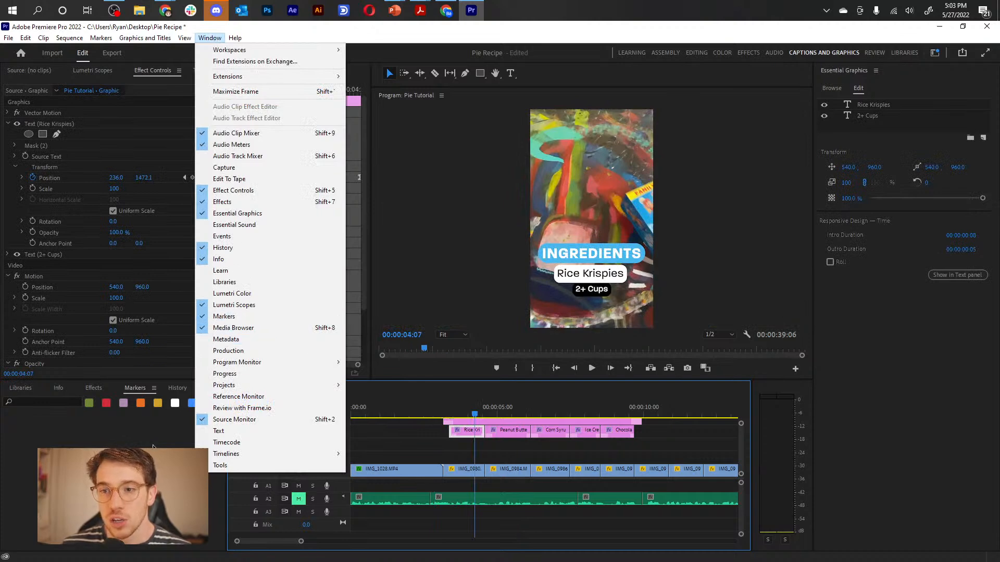
{"action": "left_click", "coordinate": [175, 432]}
{"action": "left_click", "coordinate": [162, 468]}
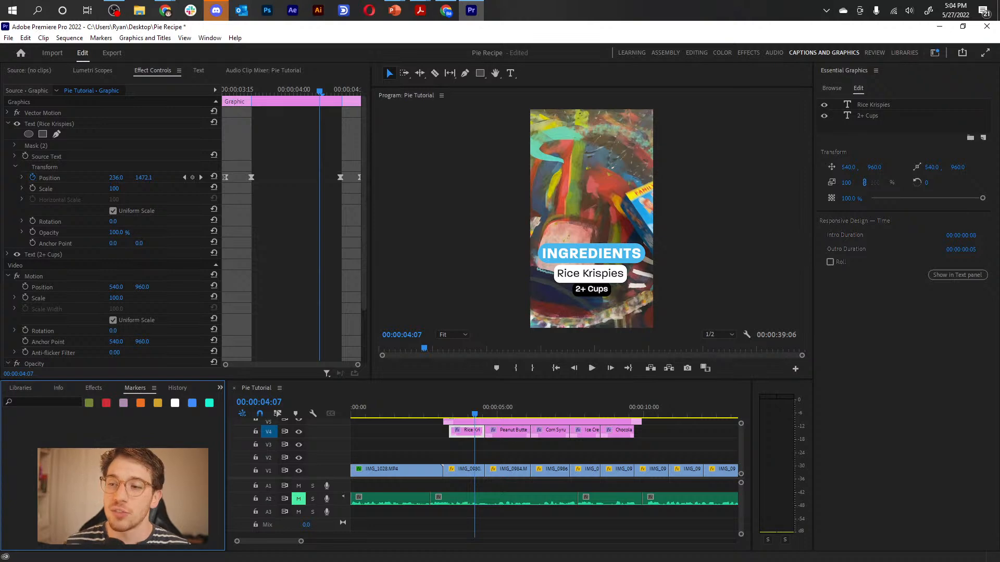
Step: Add a sequence marker at 00:00:03:05, where the INGREDIENTS title begins
{"action": "left_click_drag", "start_coordinate": [453, 415], "coordinate": [445, 414]}
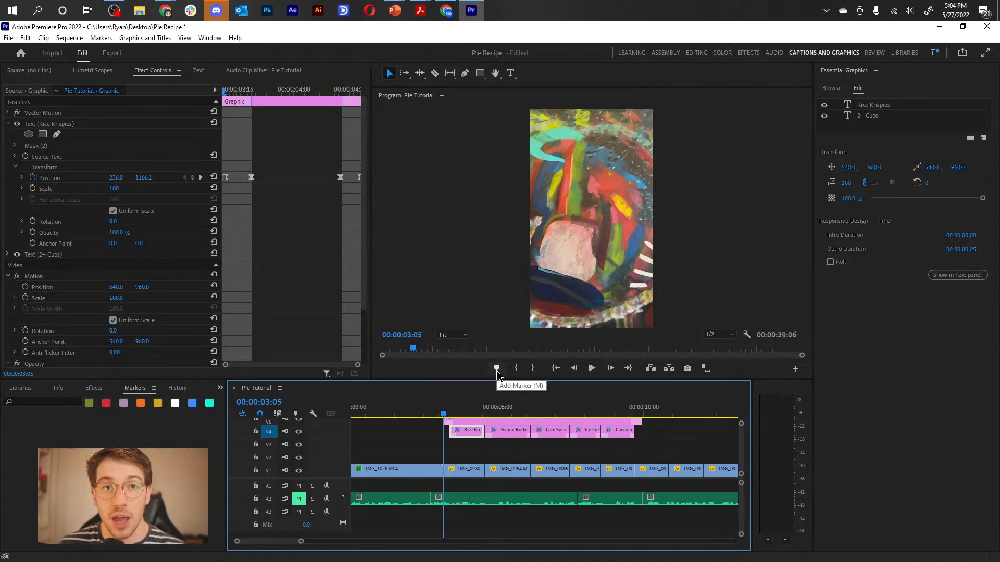
{"action": "left_click", "coordinate": [496, 368]}
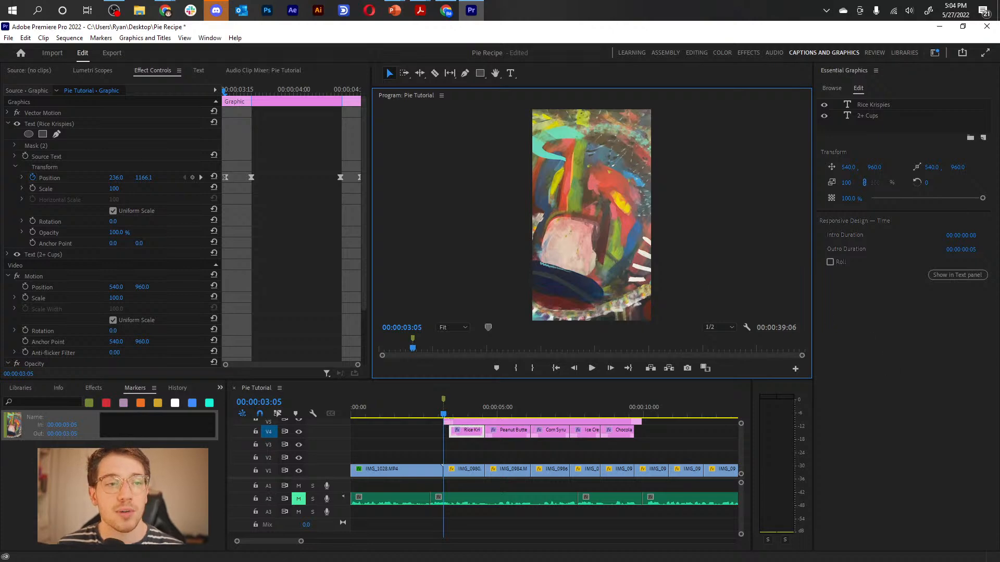
{"action": "key", "text": "alt+Tab"}
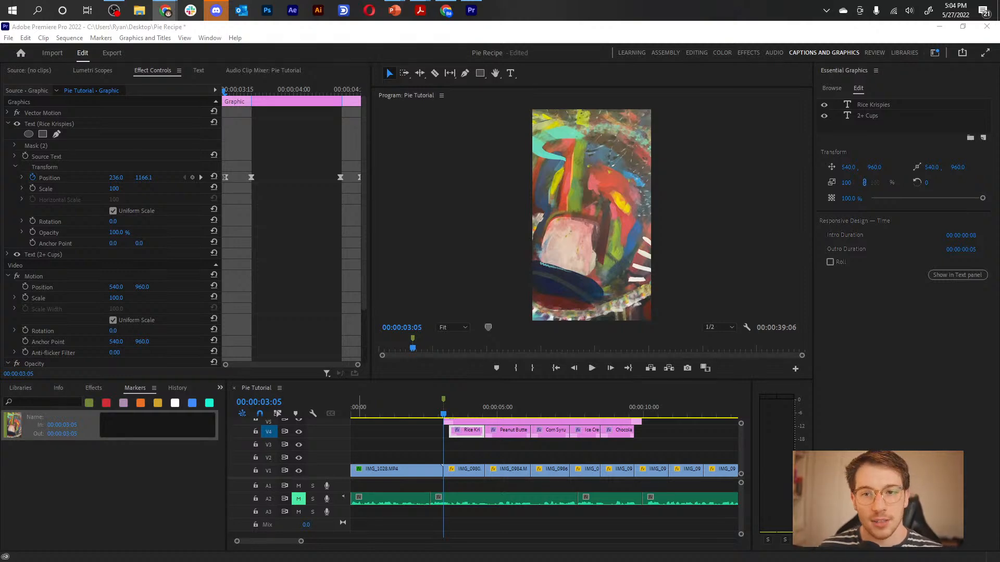
Step: Name the new marker Ingredients and make it a chapter marker
{"action": "double_click", "coordinate": [443, 400]}
{"action": "mouse_move", "coordinate": [461, 89]}
{"action": "left_mouse_down"}
{"action": "mouse_move", "coordinate": [427, 102]}
{"action": "mouse_move", "coordinate": [503, 111]}
{"action": "left_mouse_up"}
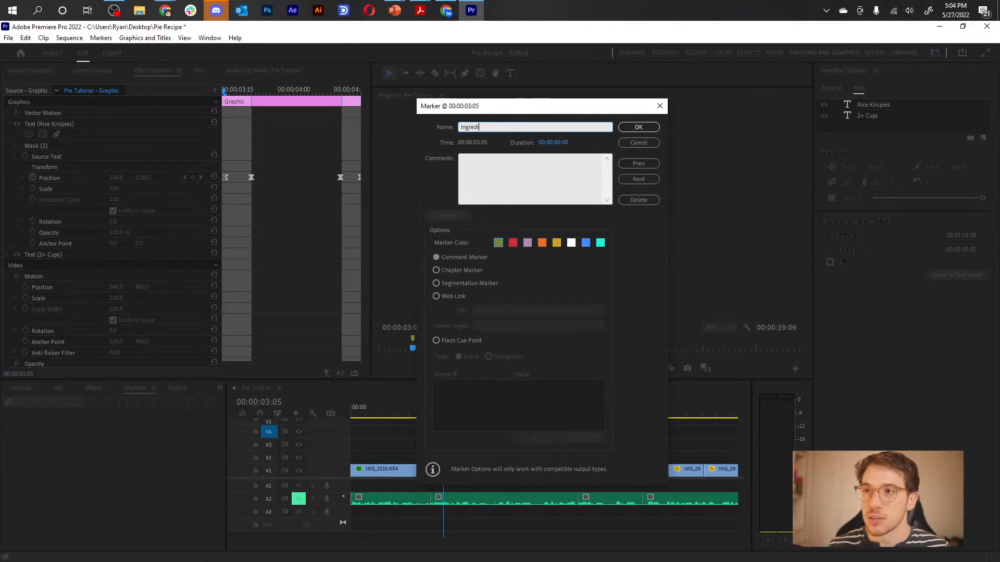
{"action": "left_click", "coordinate": [525, 180]}
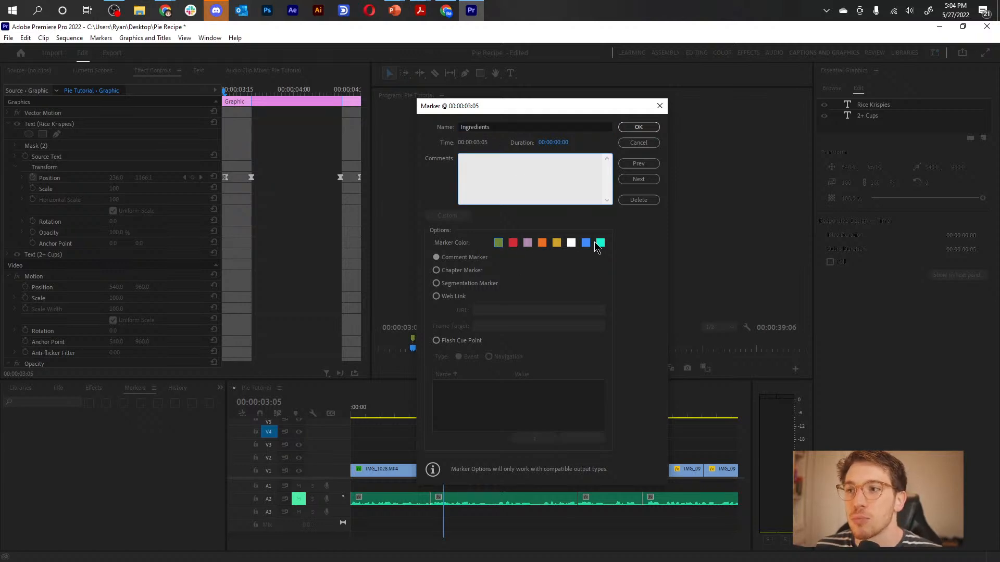
{"action": "left_click", "coordinate": [457, 271]}
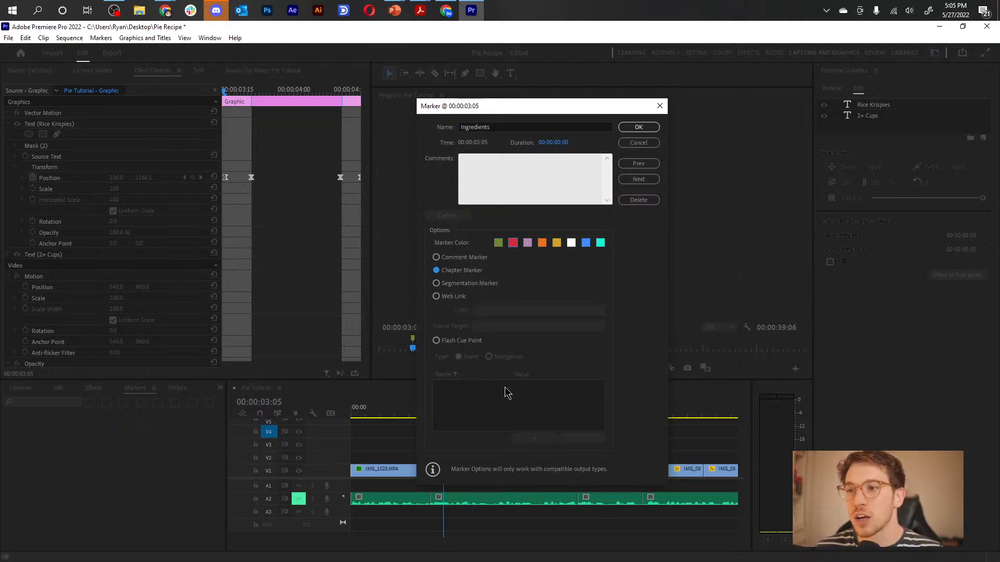
{"action": "mouse_move", "coordinate": [531, 107]}
{"action": "left_mouse_down"}
{"action": "mouse_move", "coordinate": [677, 95]}
{"action": "mouse_move", "coordinate": [561, 93]}
{"action": "left_mouse_up"}
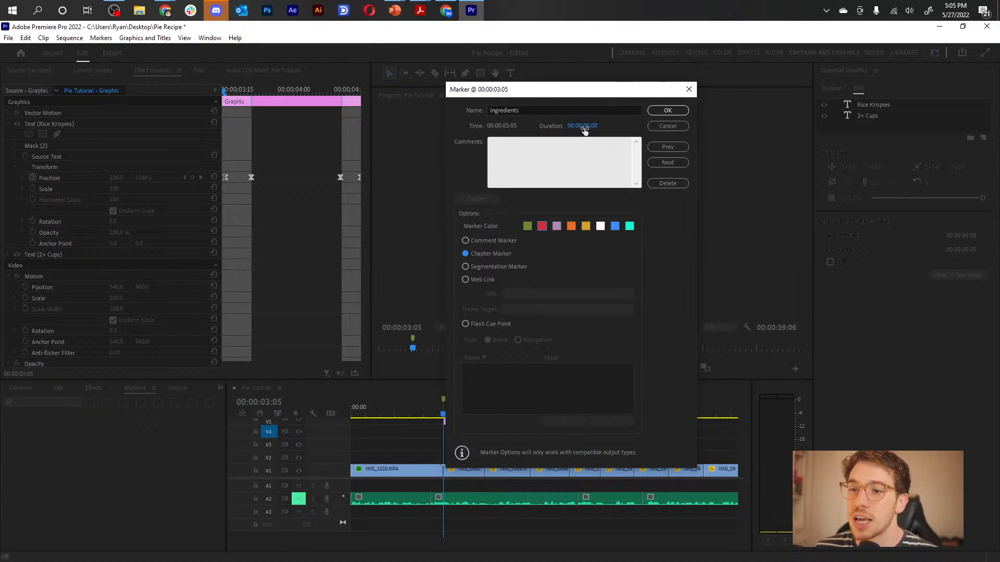
Step: Give the Ingredients marker a duration of 00:00:04:14, apply it, and stretch its end to the end of the INGREDIENTS title
{"action": "left_click_drag", "start_coordinate": [585, 129], "coordinate": [583, 128]}
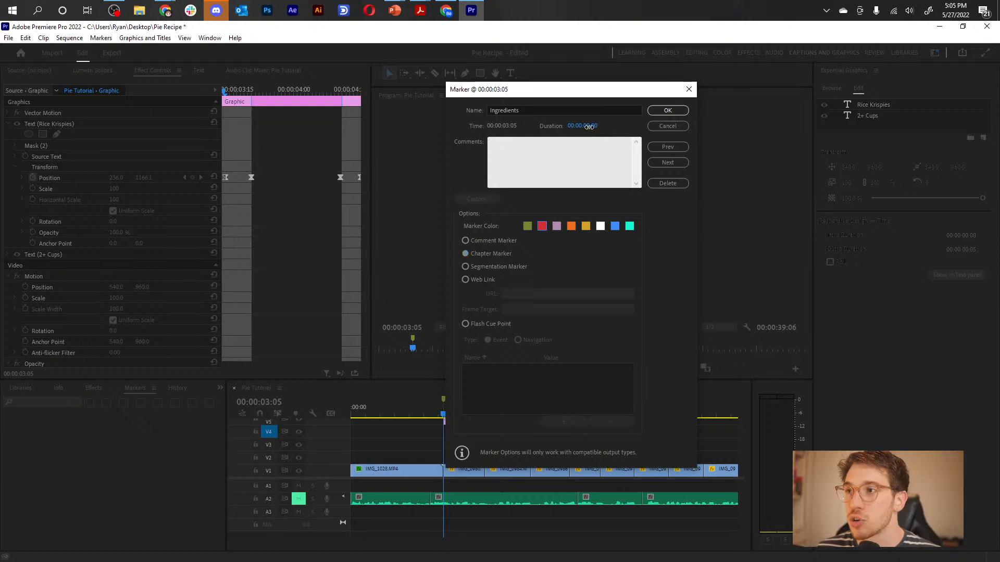
{"action": "left_click_drag", "start_coordinate": [651, 128], "coordinate": [665, 126]}
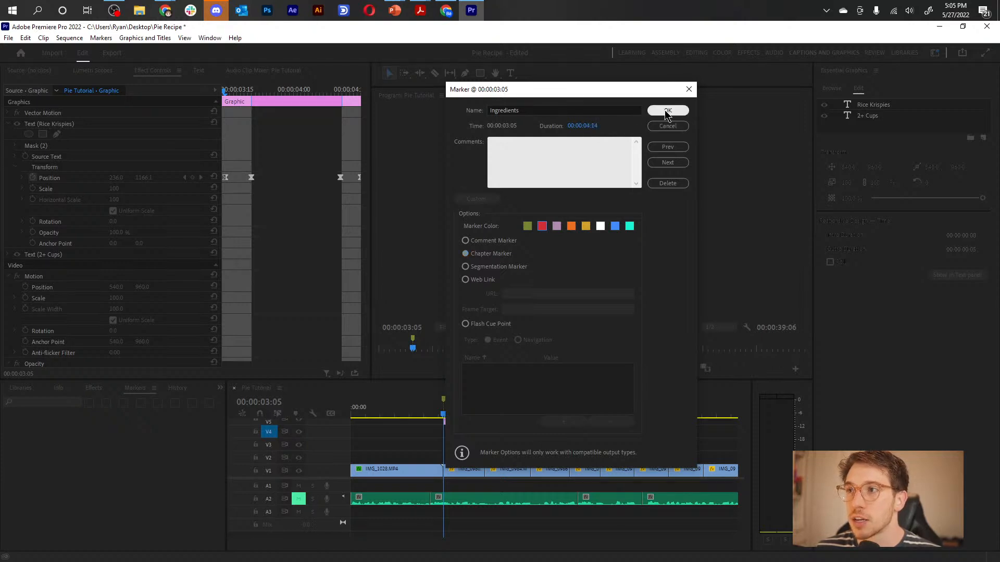
{"action": "left_click", "coordinate": [667, 111]}
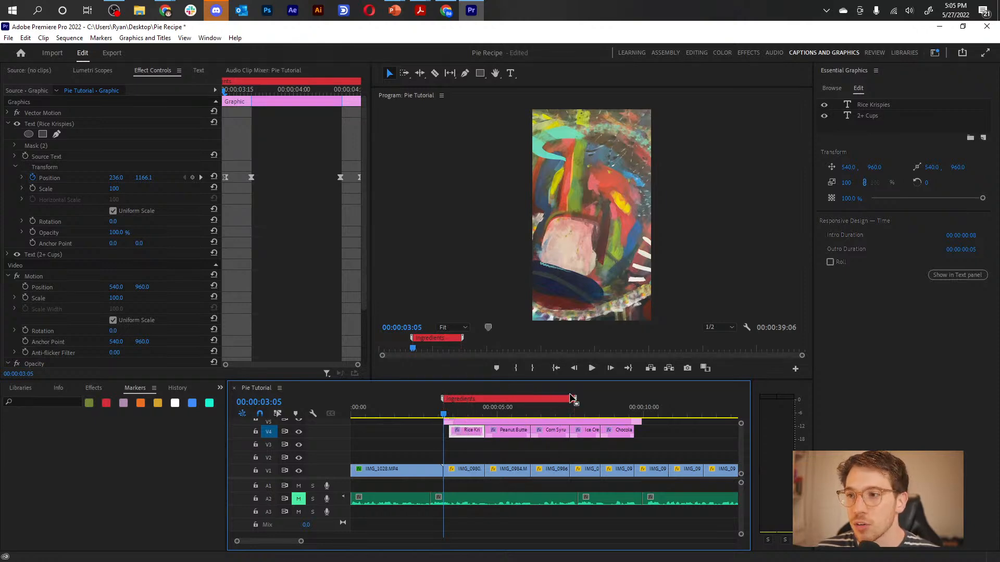
{"action": "left_click_drag", "start_coordinate": [575, 402], "coordinate": [644, 405]}
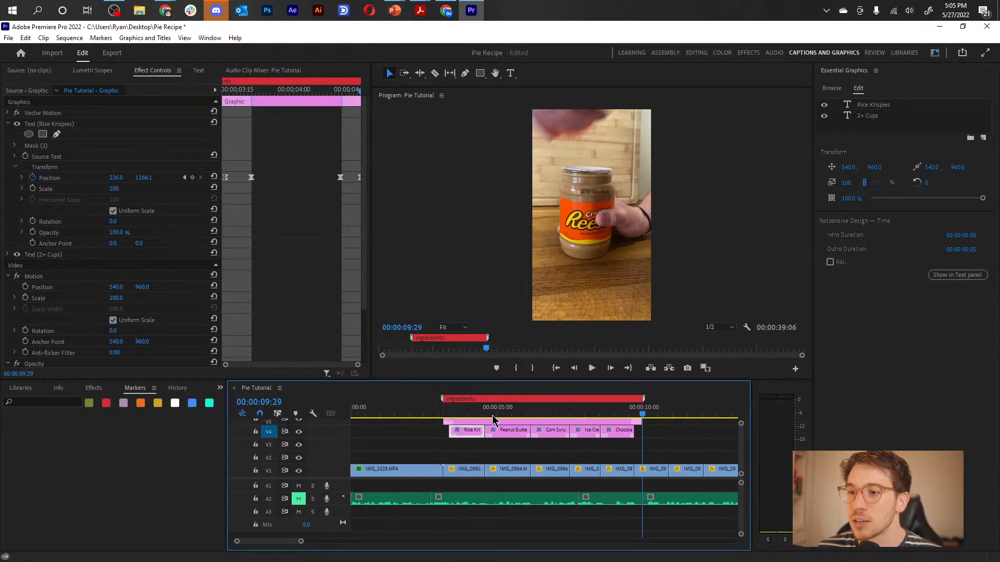
Step: Compare what the Markers panel lists with no clip selected and with the Rice Krispies graphic selected
{"action": "left_click", "coordinate": [498, 401]}
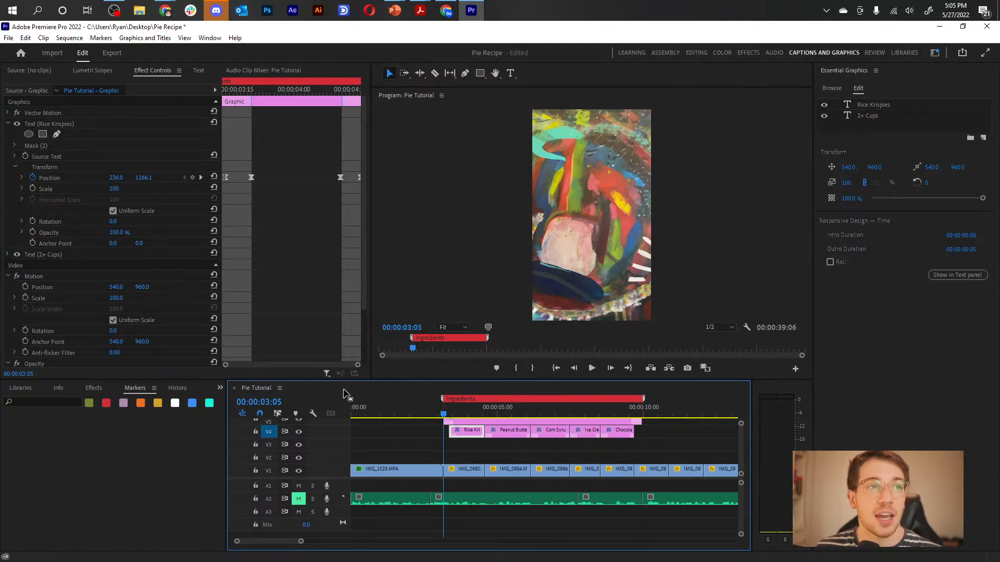
{"action": "mouse_move", "coordinate": [445, 416]}
{"action": "left_mouse_down"}
{"action": "mouse_move", "coordinate": [394, 418]}
{"action": "mouse_move", "coordinate": [453, 416]}
{"action": "mouse_move", "coordinate": [436, 415]}
{"action": "left_mouse_up"}
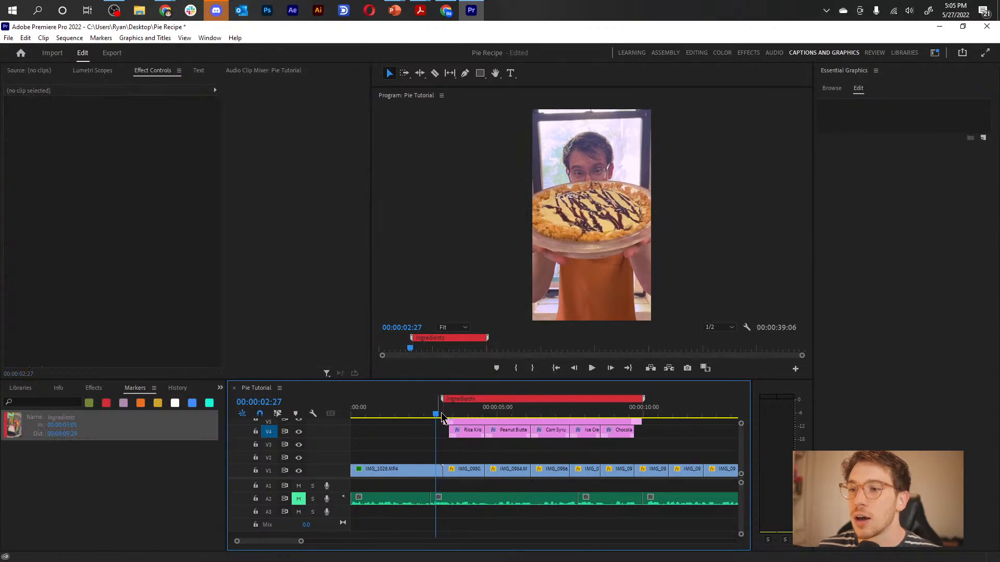
{"action": "left_click", "coordinate": [457, 431]}
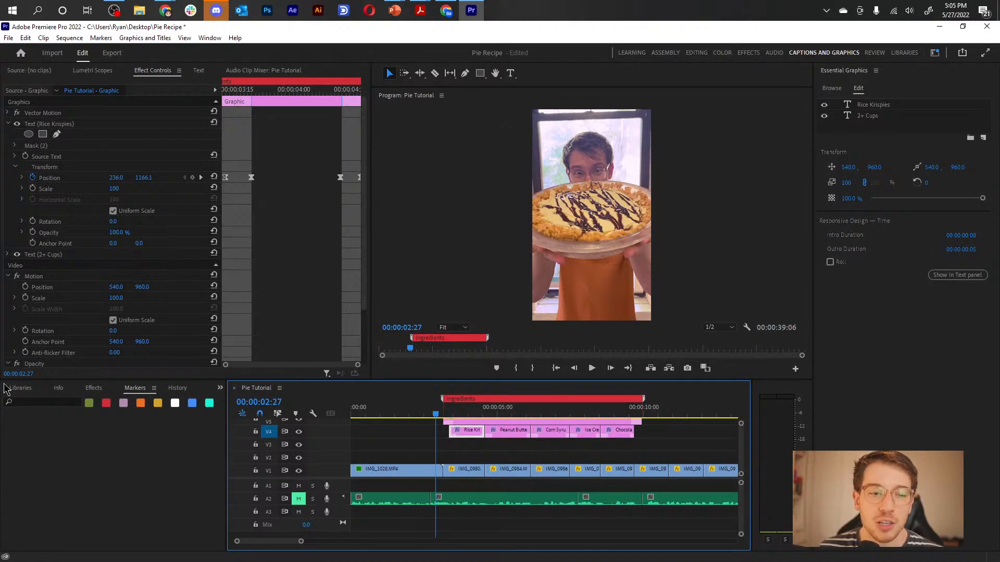
Step: Place the playhead at 00:00:03:15 and open the Rice Krispies graphic in the sequence's list of graphics text
{"action": "left_click", "coordinate": [453, 412]}
{"action": "left_click", "coordinate": [453, 412]}
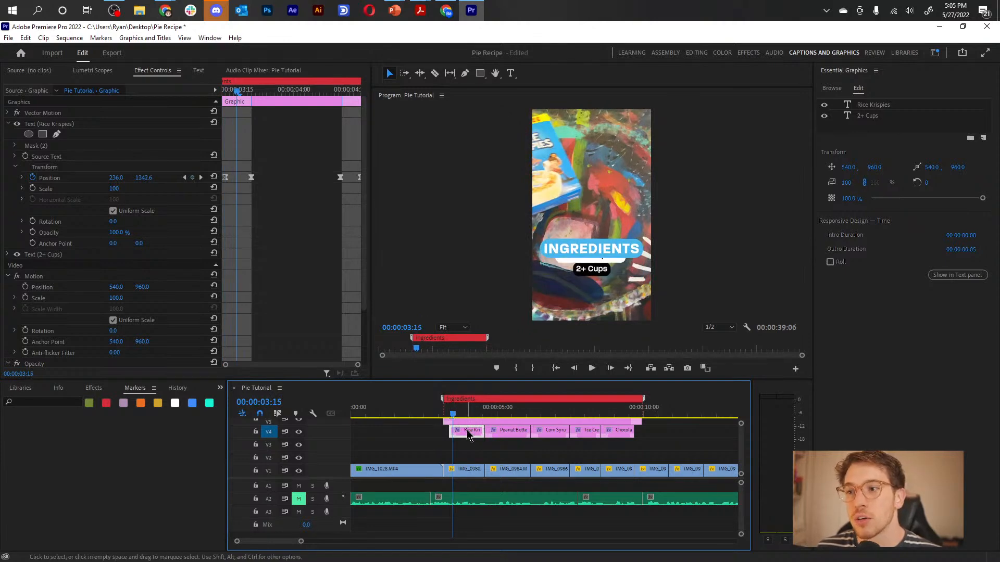
{"action": "double_click", "coordinate": [464, 432]}
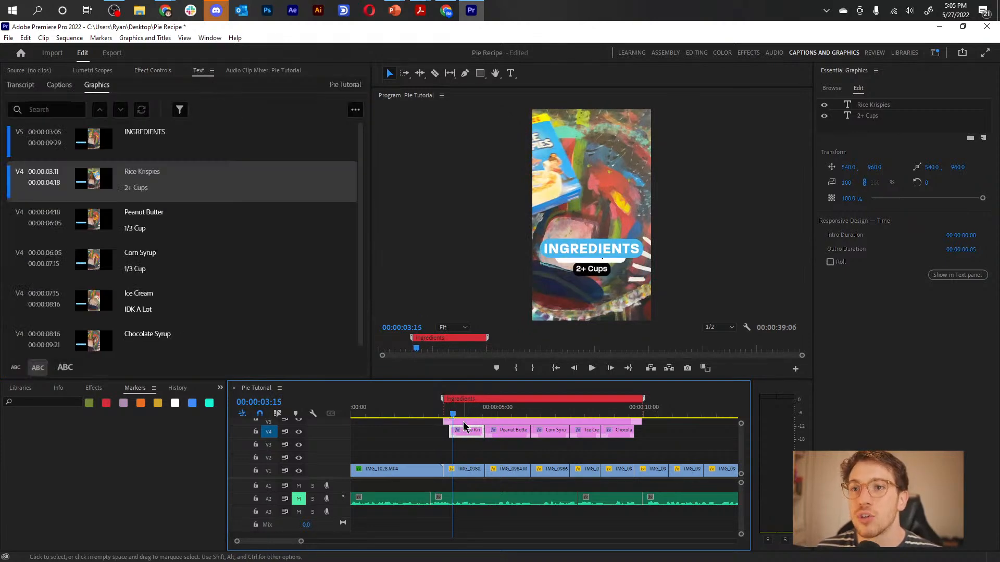
Step: Switch to the Editing workspace, bring the Source Monitor forward, and open and close the Rice Krispies graphic's floating text window
{"action": "left_click", "coordinate": [696, 53]}
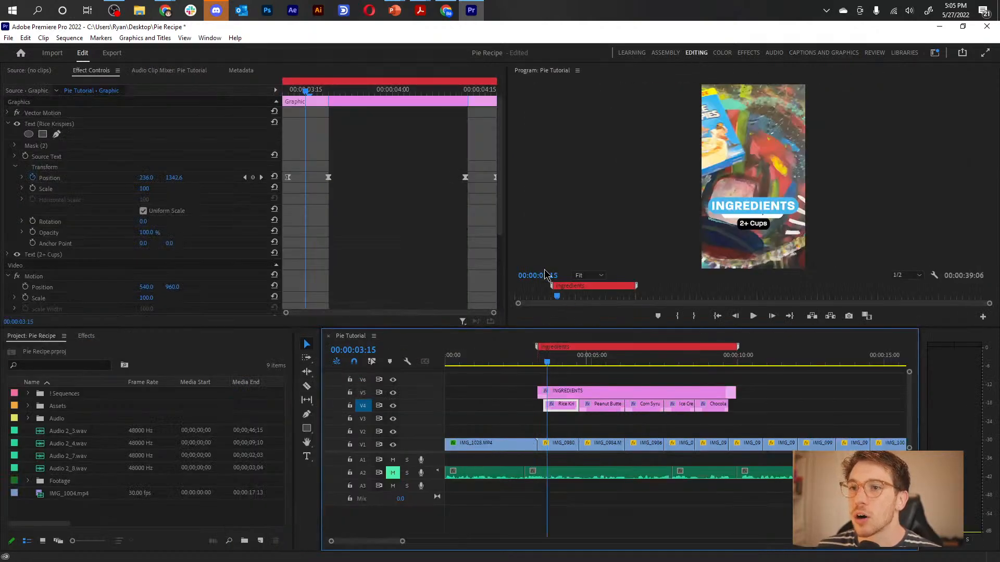
{"action": "double_click", "coordinate": [563, 411]}
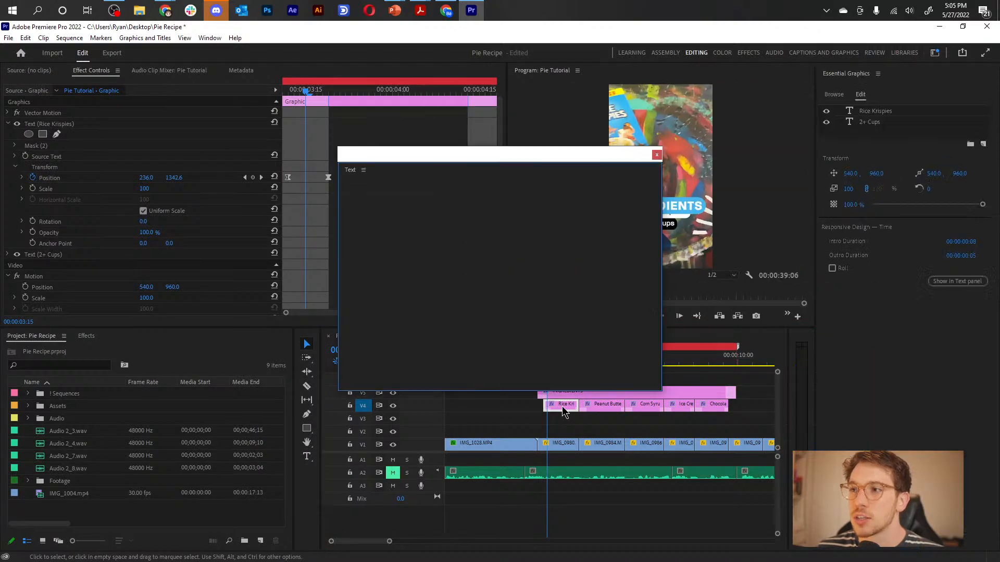
{"action": "left_click_drag", "start_coordinate": [552, 157], "coordinate": [272, 305]}
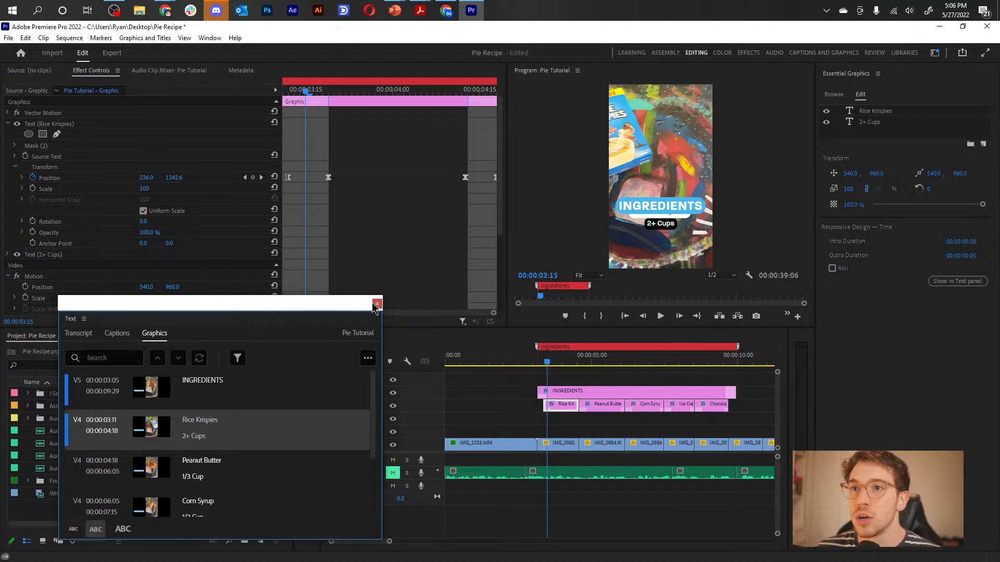
{"action": "left_click", "coordinate": [29, 72]}
{"action": "left_click", "coordinate": [377, 303]}
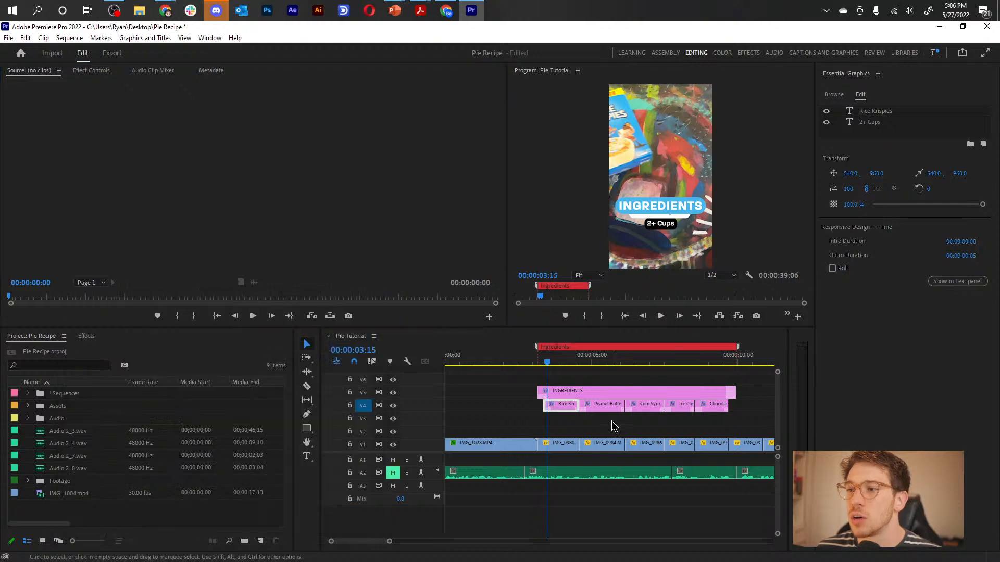
{"action": "left_click", "coordinate": [563, 406]}
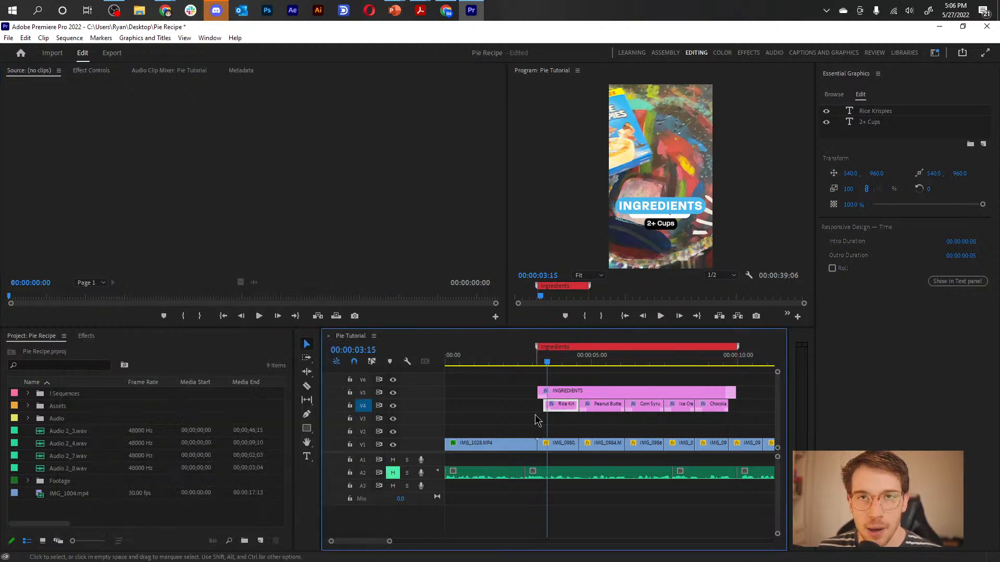
Step: Open the IMG_0980 clip from track V1 in the Source Monitor and add a marker to it at 00:00:03:00
{"action": "left_click", "coordinate": [566, 450]}
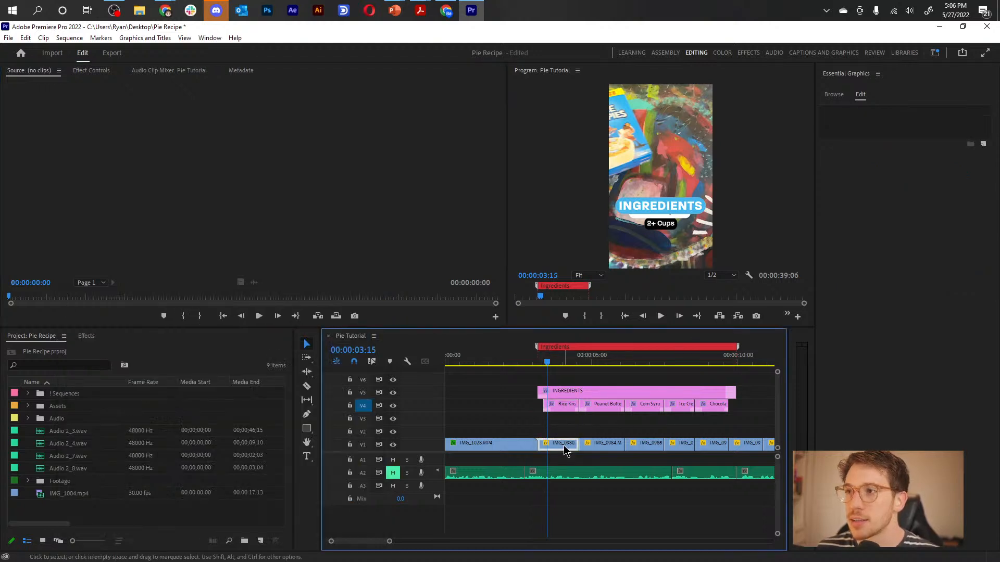
{"action": "double_click", "coordinate": [564, 448]}
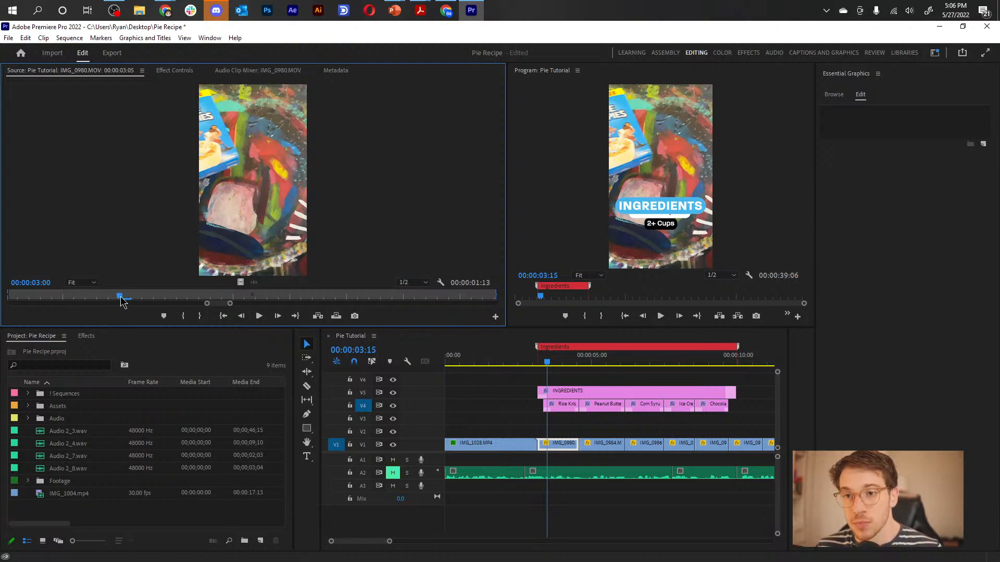
{"action": "key", "text": "m"}
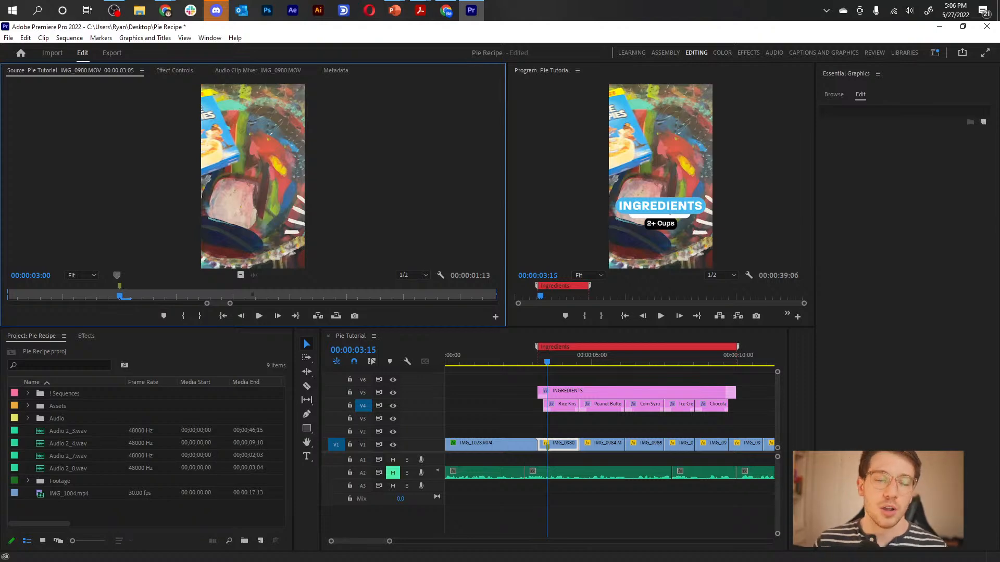
Step: Try to move the IMG_0980 clip's marker along the Source Monitor's time ruler and undo the move
{"action": "key", "text": "alt+Tab"}
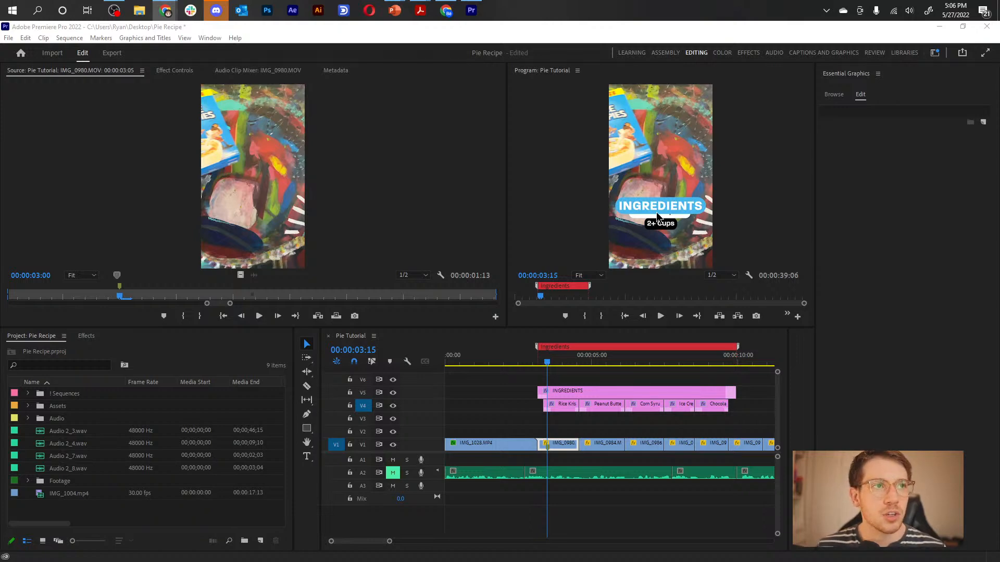
{"action": "left_click", "coordinate": [120, 287]}
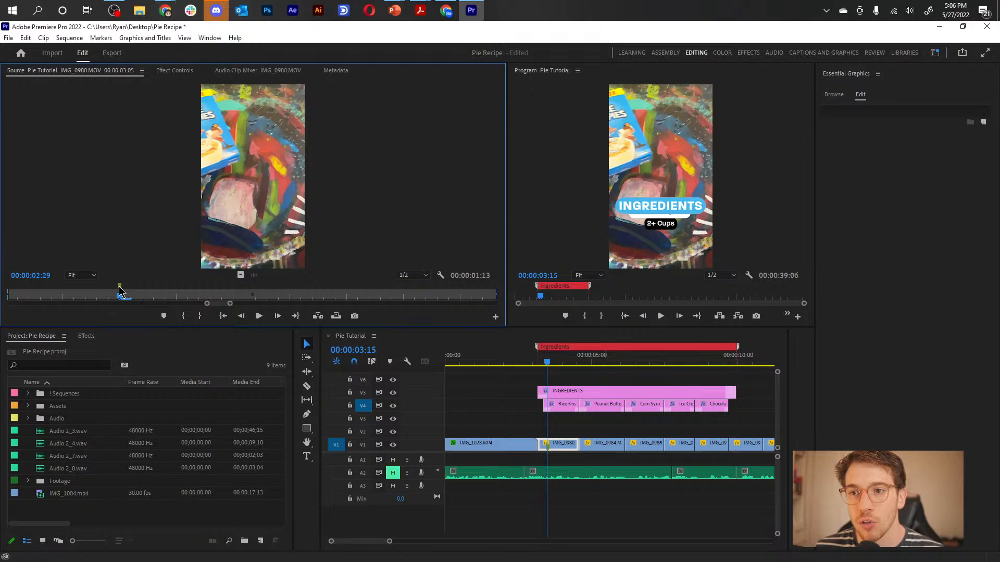
{"action": "mouse_move", "coordinate": [120, 286]}
{"action": "left_mouse_down"}
{"action": "mouse_move", "coordinate": [200, 278]}
{"action": "mouse_move", "coordinate": [292, 287]}
{"action": "mouse_move", "coordinate": [203, 289]}
{"action": "mouse_move", "coordinate": [241, 290]}
{"action": "left_mouse_up"}
{"action": "key", "text": "ctrl+z"}
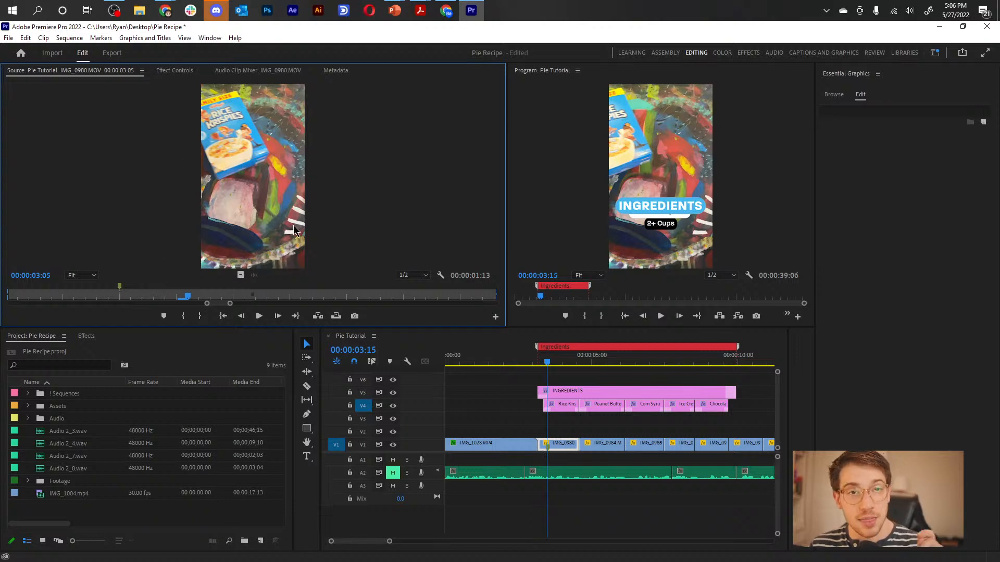
Step: List the IMG_0980 clip's marker in the Markers panel and set its in point to 00:00:07:12 with a duration of 00:00:01:06
{"action": "left_click", "coordinate": [204, 39]}
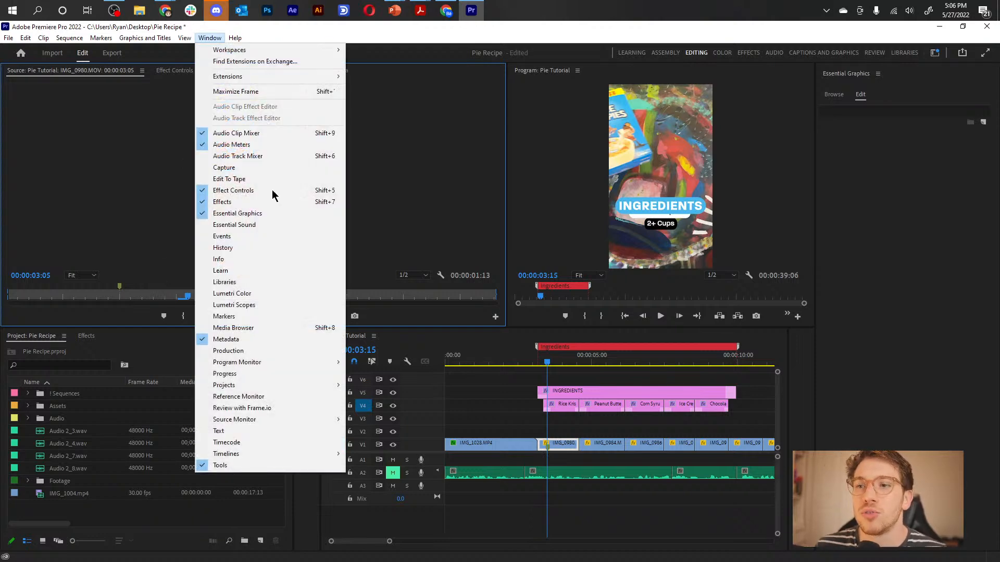
{"action": "left_click", "coordinate": [275, 318]}
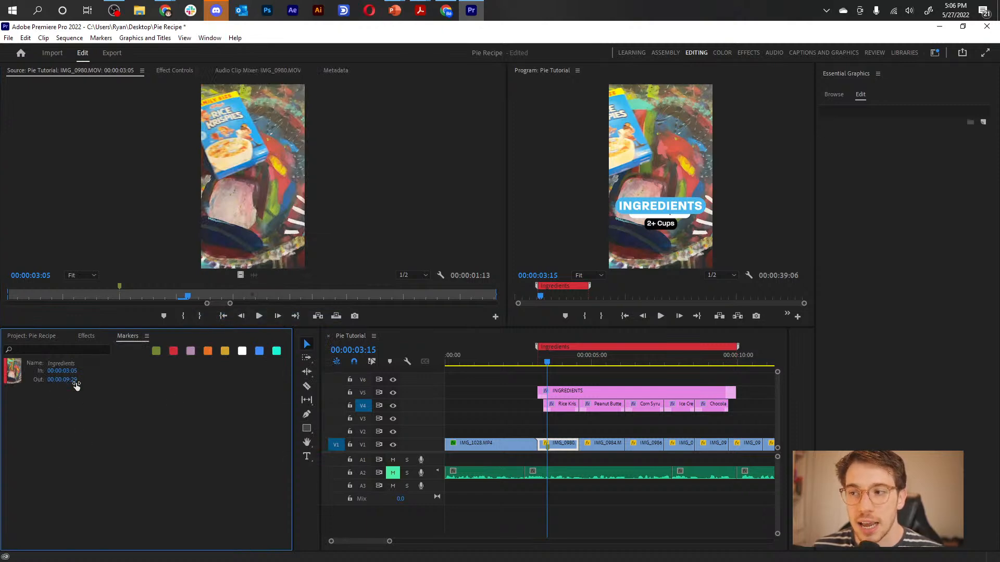
{"action": "left_click", "coordinate": [560, 446]}
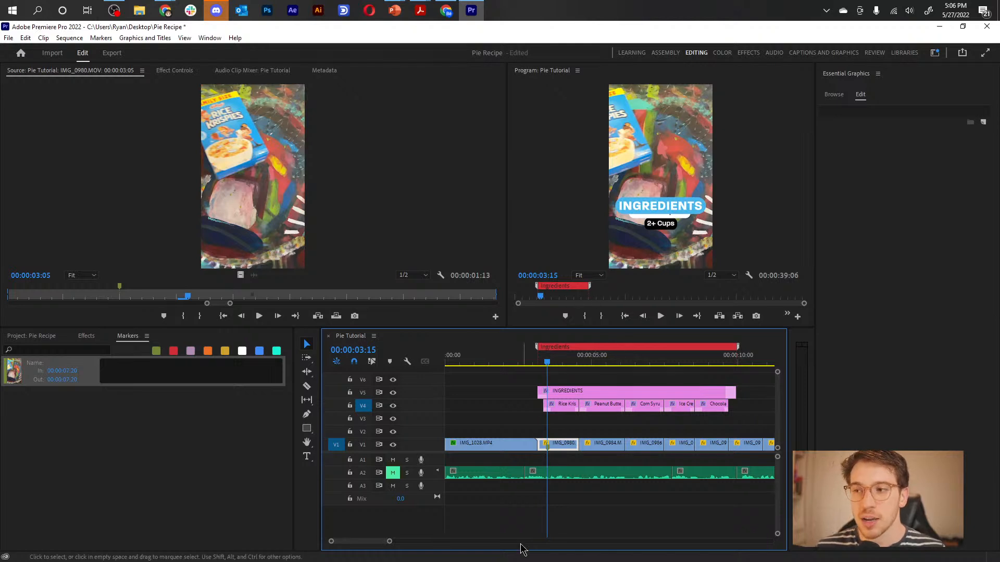
{"action": "mouse_move", "coordinate": [69, 381]}
{"action": "left_mouse_down"}
{"action": "mouse_move", "coordinate": [140, 381]}
{"action": "mouse_move", "coordinate": [61, 380]}
{"action": "left_mouse_up"}
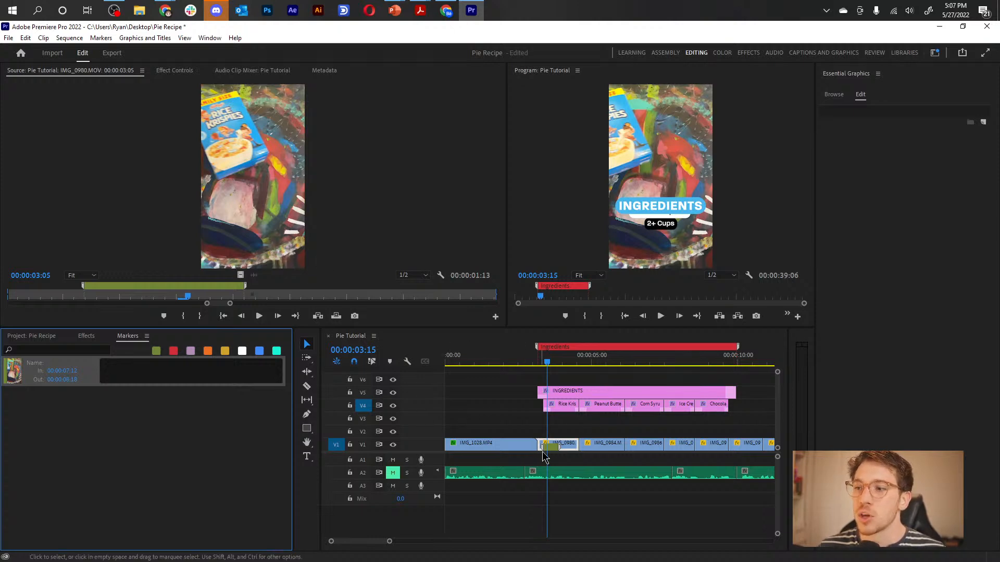
Step: Try trimming the start of the IMG_0980 clip on V1 past its marker, and restore the clip
{"action": "left_click_drag", "start_coordinate": [543, 451], "coordinate": [569, 439]}
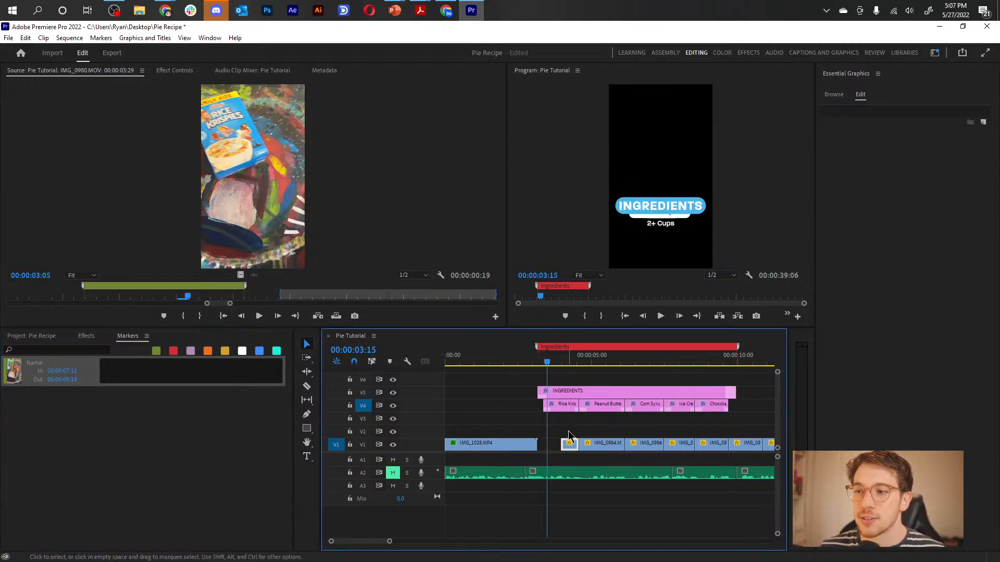
{"action": "left_click", "coordinate": [571, 432]}
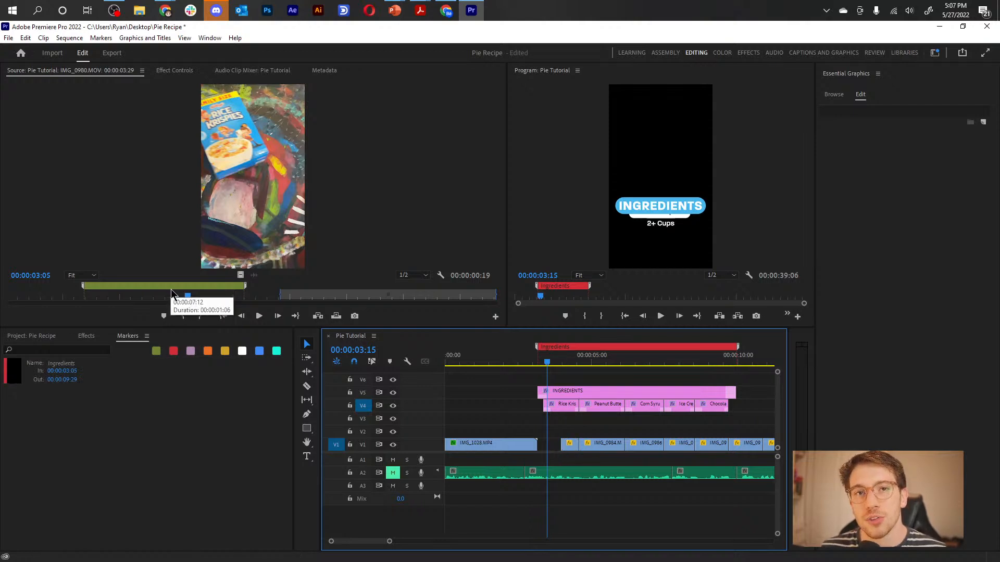
{"action": "left_click", "coordinate": [541, 442]}
{"action": "key", "text": "Delete"}
Step: Place IMG_0980.MOV from the project's Footage bin on track V2 to inspect its marker, and undo the placement
{"action": "left_click", "coordinate": [48, 338]}
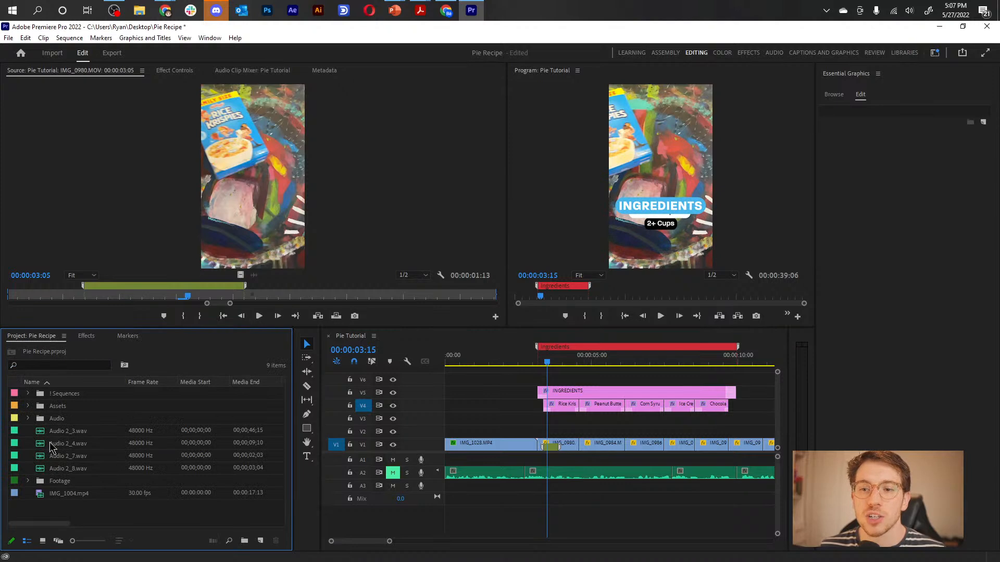
{"action": "left_click", "coordinate": [28, 481]}
{"action": "scroll", "coordinate": [93, 468], "scroll_direction": "down", "scroll_amount": 4}
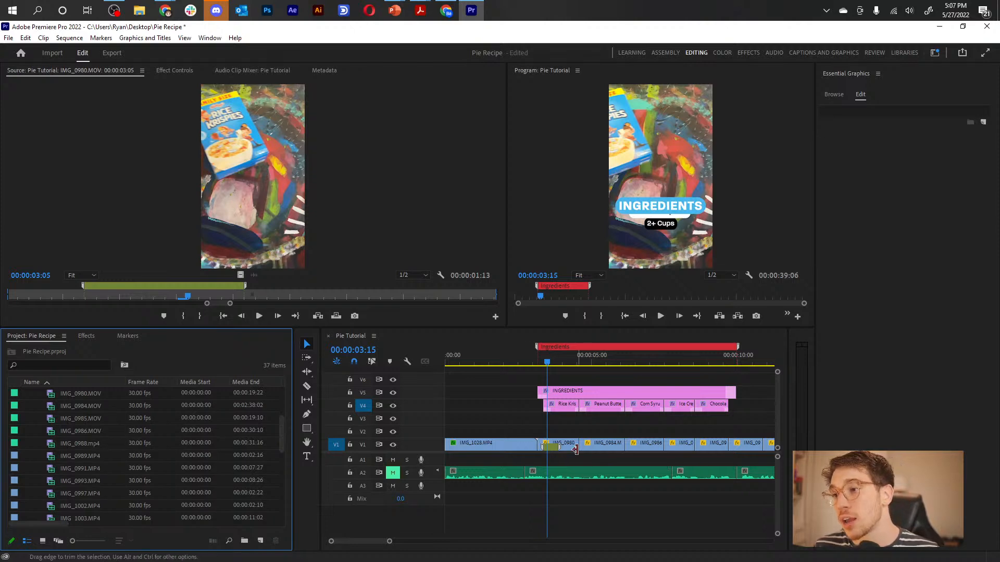
{"action": "scroll", "coordinate": [96, 495], "scroll_direction": "down", "scroll_amount": 1}
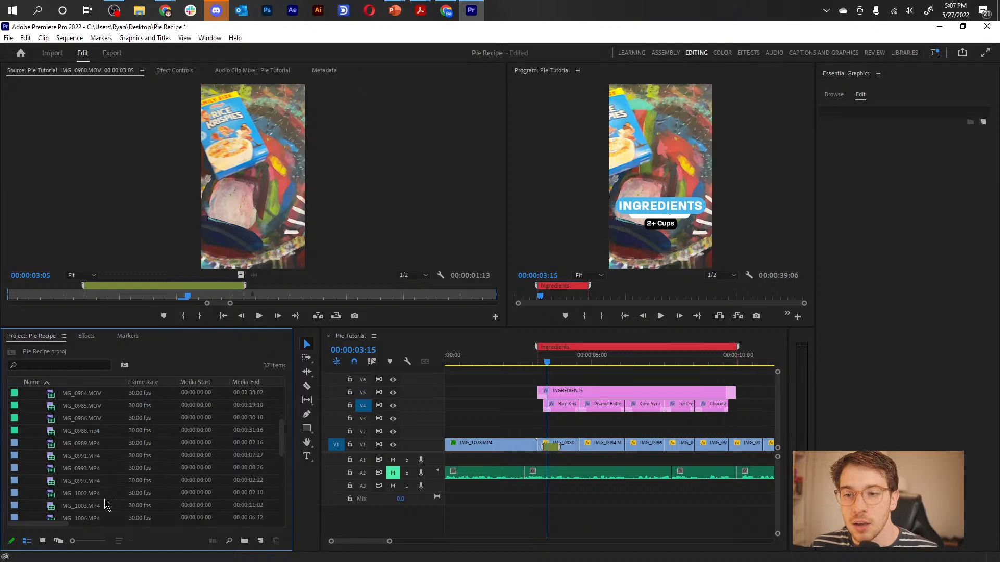
{"action": "left_click", "coordinate": [93, 446]}
{"action": "scroll", "coordinate": [112, 432], "scroll_direction": "up", "scroll_amount": 1}
{"action": "left_click_drag", "start_coordinate": [99, 399], "coordinate": [595, 432]}
{"action": "key", "text": "minus"}
{"action": "key", "text": "minus"}
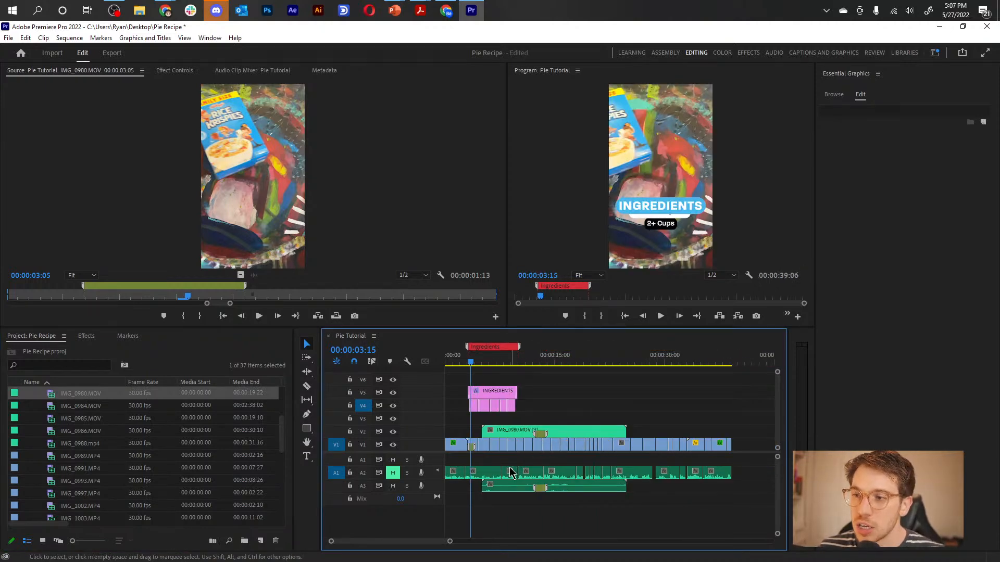
{"action": "key", "text": "ctrl+z"}
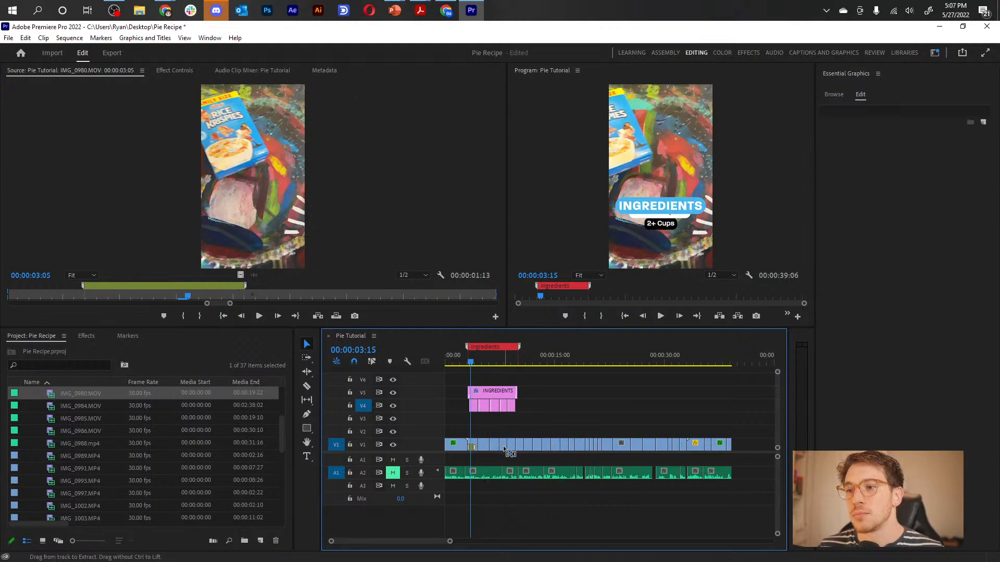
Step: Select the IMG_0980 clip on V1 and clear its selected marker in the Source Monitor
{"action": "key", "text": "equal"}
{"action": "key", "text": "equal"}
{"action": "key", "text": "equal"}
{"action": "left_click", "coordinate": [655, 442]}
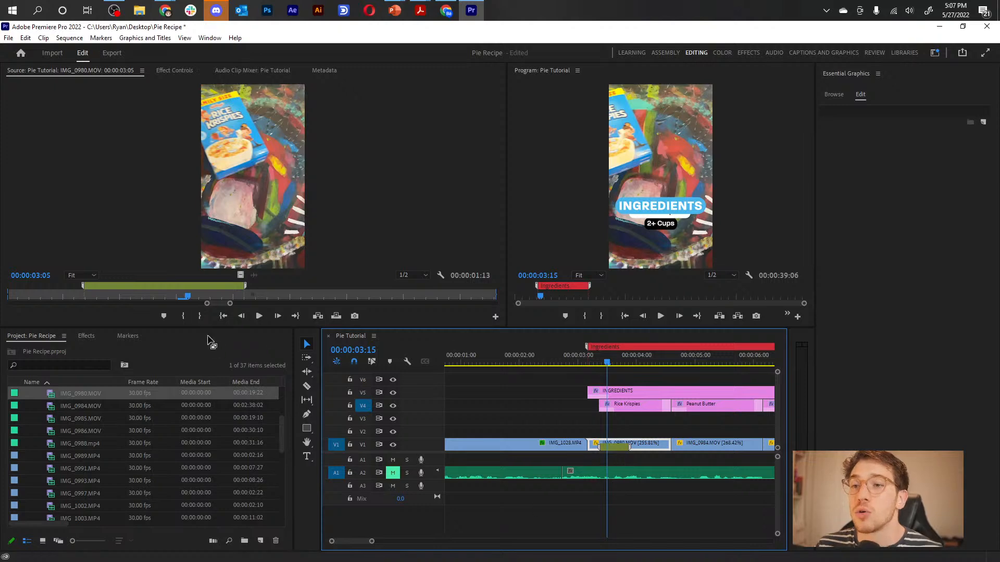
{"action": "left_click", "coordinate": [200, 287]}
{"action": "right_click", "coordinate": [199, 288]}
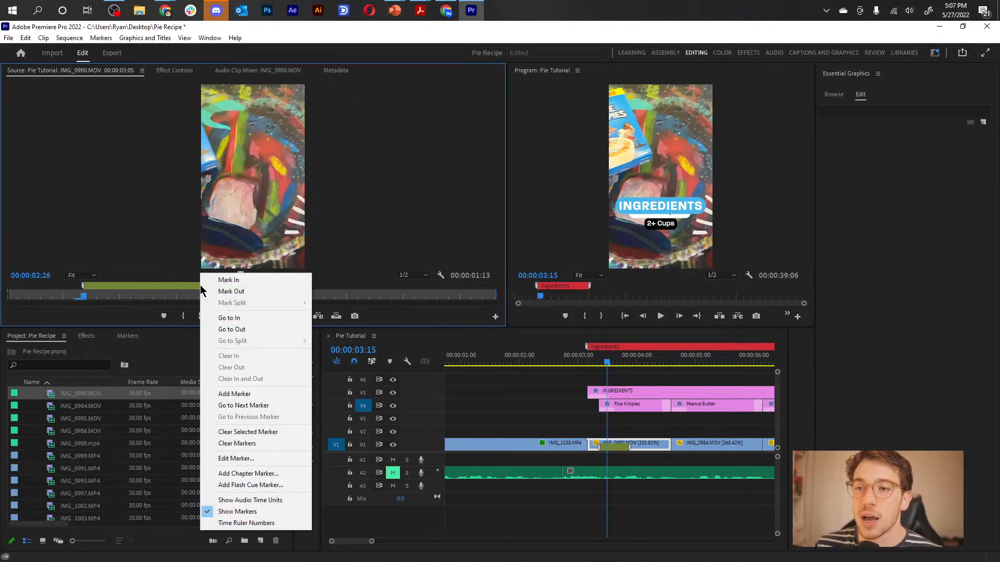
{"action": "left_click", "coordinate": [245, 432]}
Step: Examine the Ingredients marker's settings in the sequence without changing them
{"action": "mouse_move", "coordinate": [608, 365]}
{"action": "left_mouse_down"}
{"action": "mouse_move", "coordinate": [576, 365]}
{"action": "mouse_move", "coordinate": [607, 364]}
{"action": "left_mouse_up"}
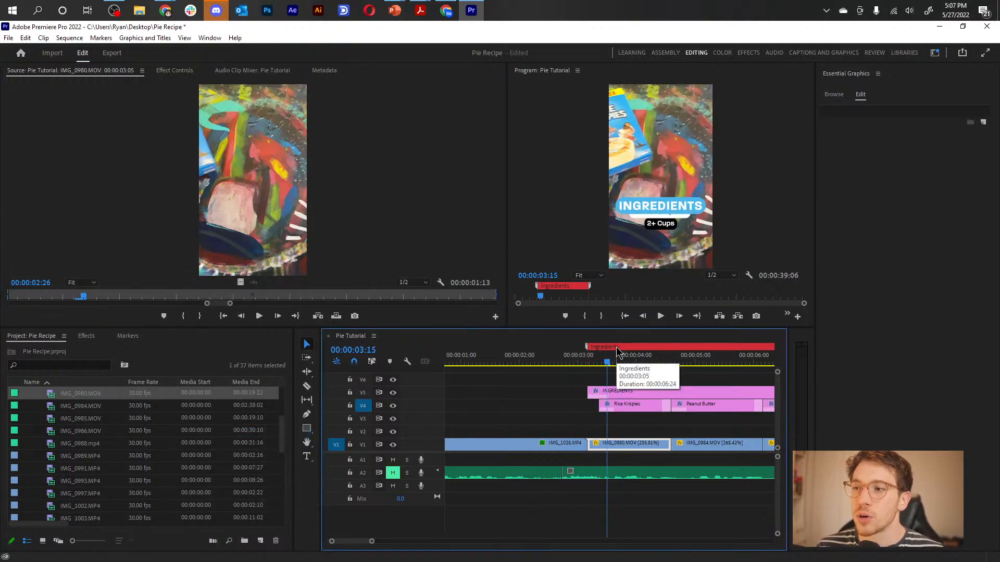
{"action": "double_click", "coordinate": [618, 348]}
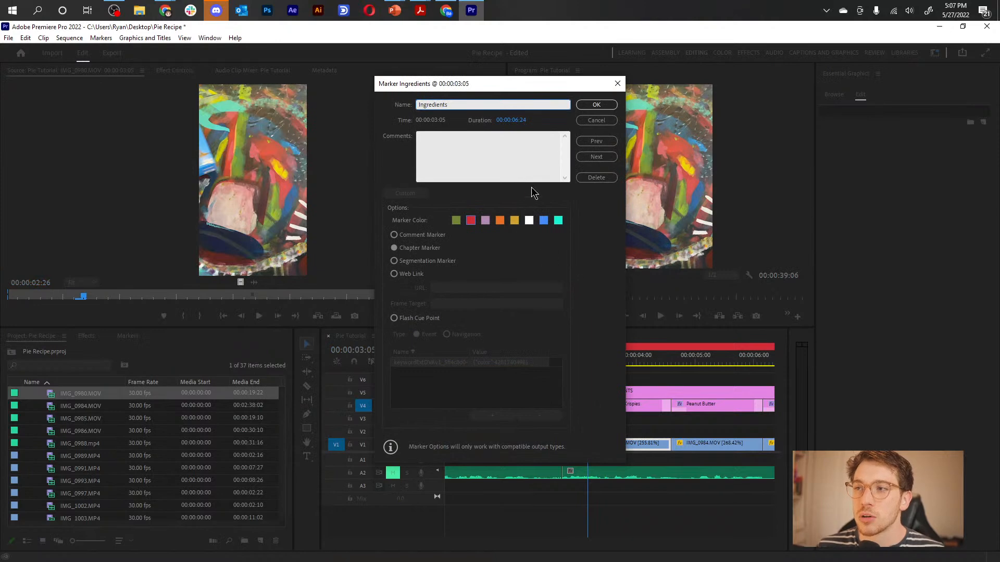
{"action": "left_click", "coordinate": [597, 120]}
Step: Compare the marker-clearing commands offered for the sequence with a clip selected and with nothing selected
{"action": "right_click", "coordinate": [619, 349]}
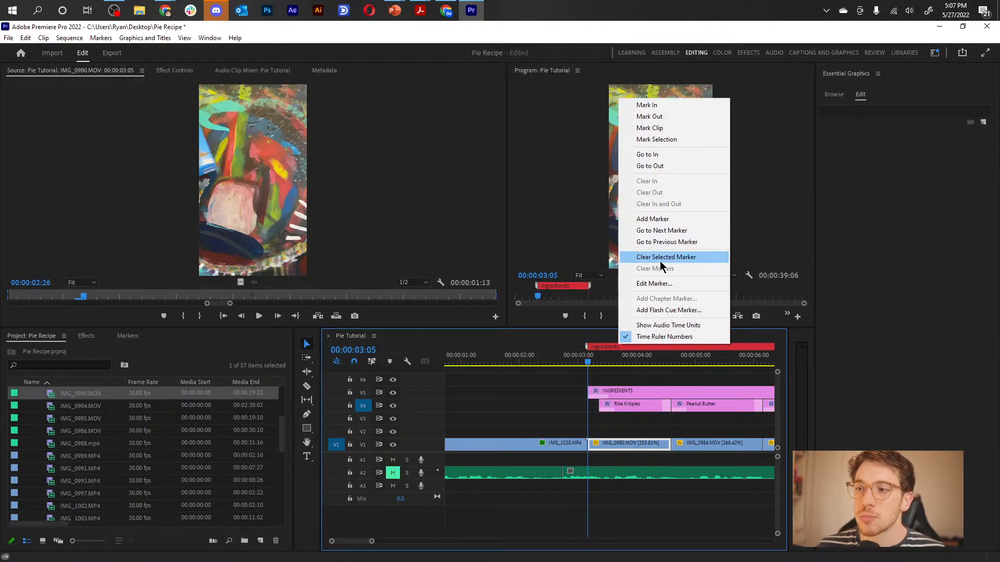
{"action": "right_click", "coordinate": [547, 363]}
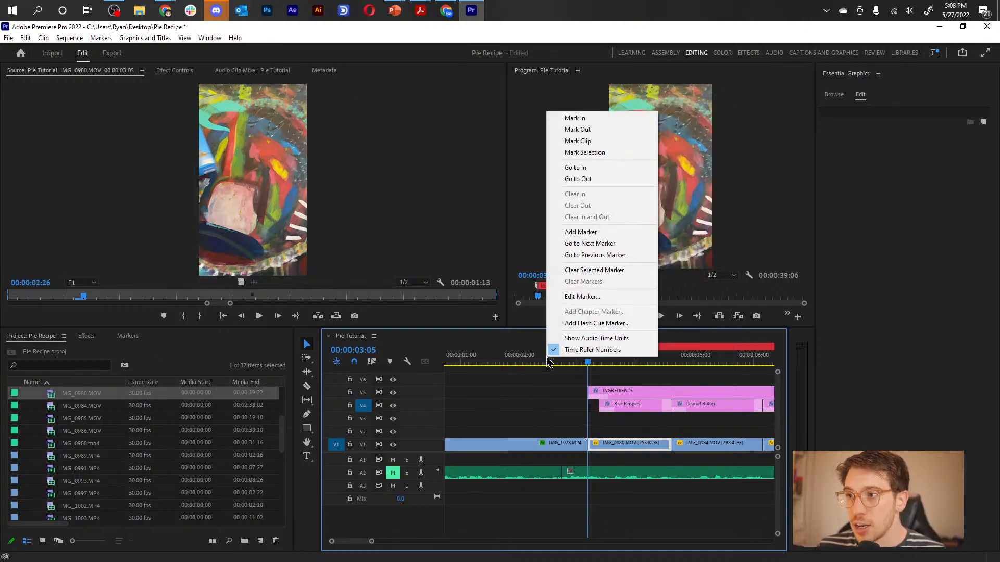
{"action": "left_click", "coordinate": [529, 408]}
{"action": "left_click", "coordinate": [543, 384]}
{"action": "right_click", "coordinate": [554, 353]}
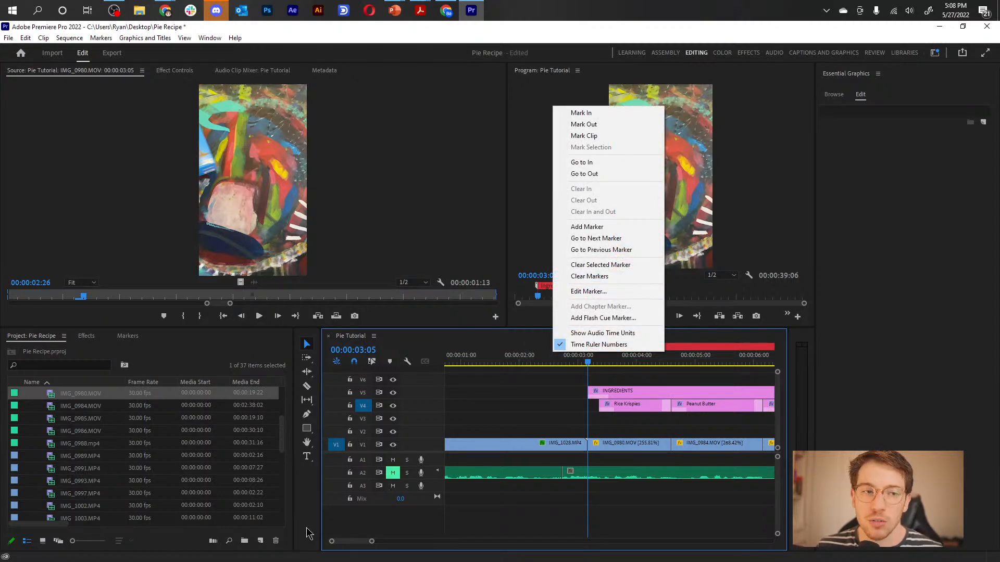
{"action": "left_click", "coordinate": [486, 412]}
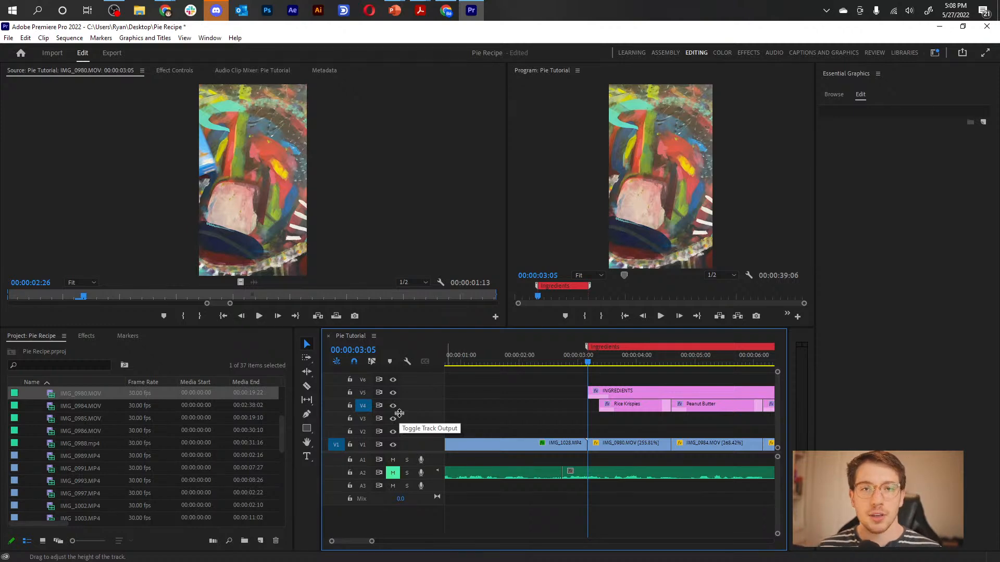
{"action": "left_click", "coordinate": [562, 406]}
{"action": "key", "text": "minus"}
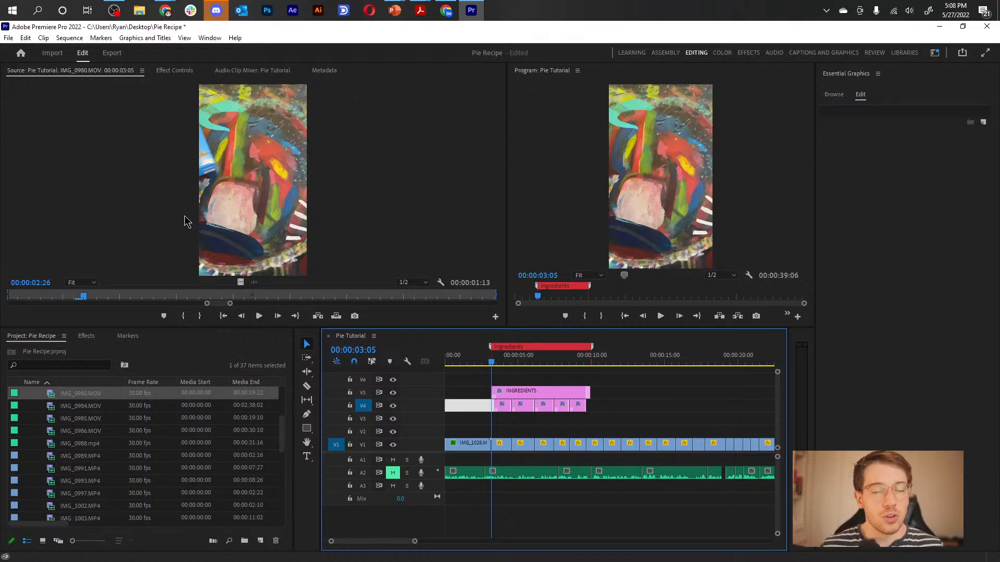
{"action": "left_click", "coordinate": [536, 431]}
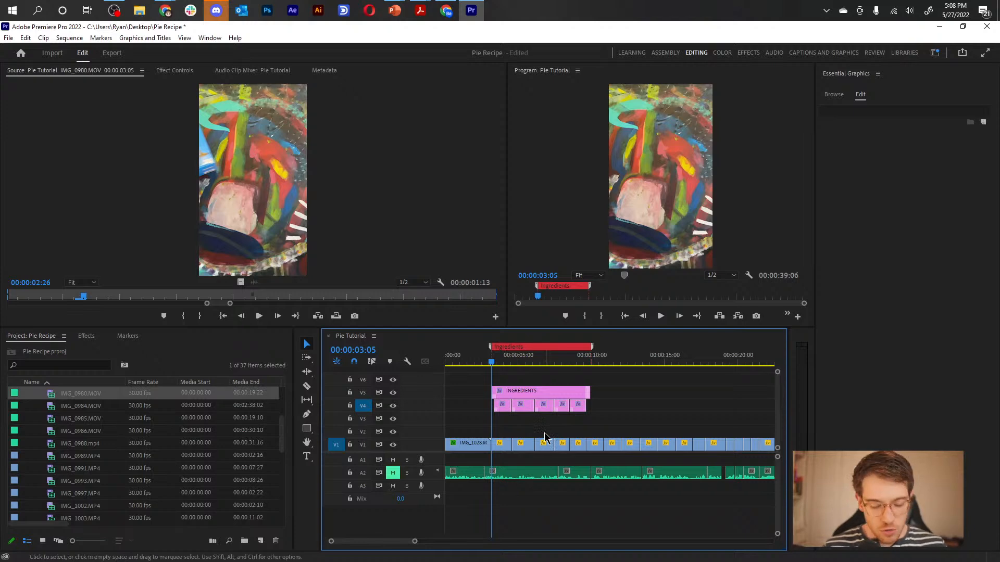
{"action": "key", "text": "m"}
{"action": "key", "text": "Escape"}
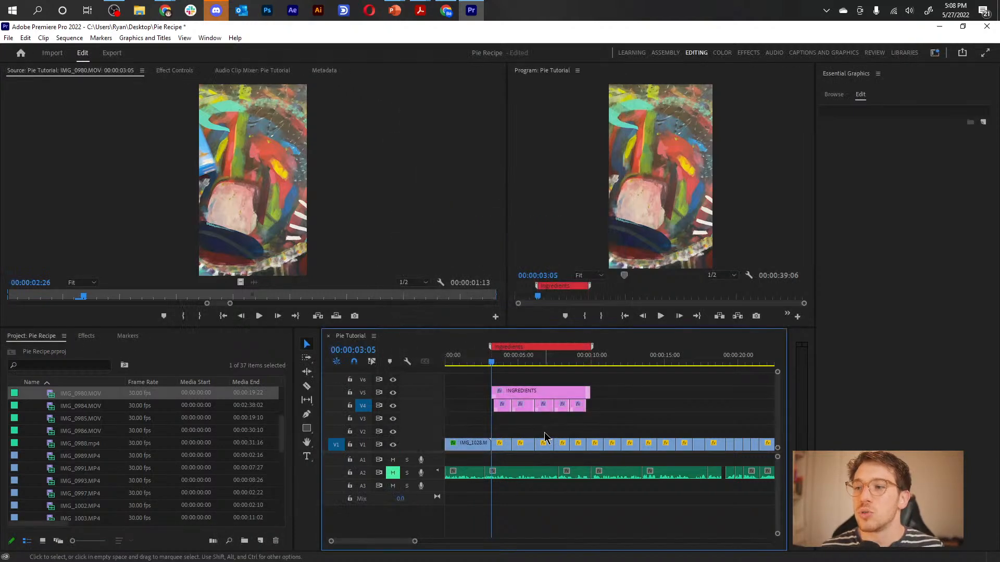
Step: Scrub through the ingredient graphics under the INGREDIENTS title and return the playhead to 00:00:03:06
{"action": "left_click", "coordinate": [495, 361]}
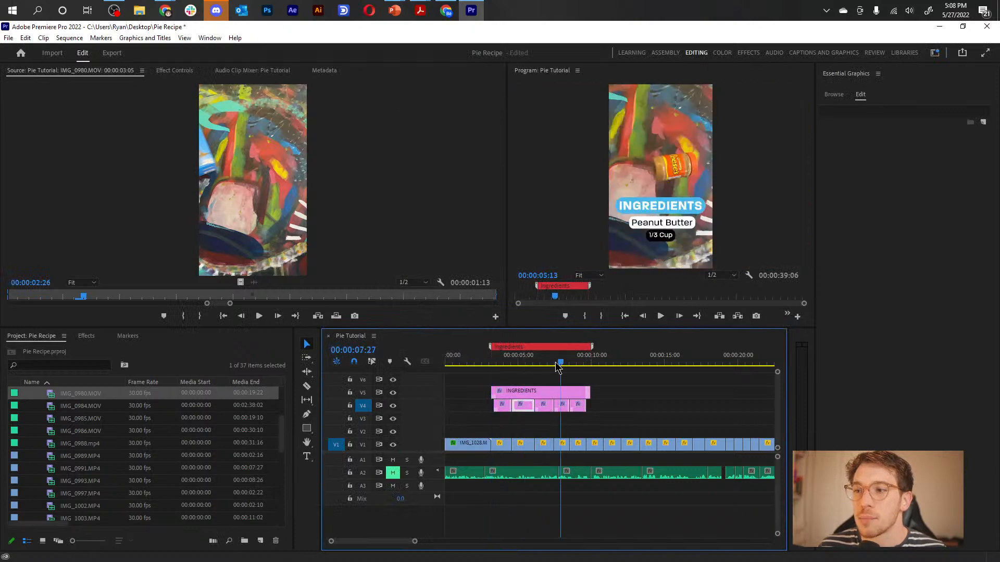
{"action": "left_click_drag", "start_coordinate": [503, 370], "coordinate": [493, 374]}
{"action": "left_click", "coordinate": [470, 407]}
{"action": "left_click", "coordinate": [482, 380]}
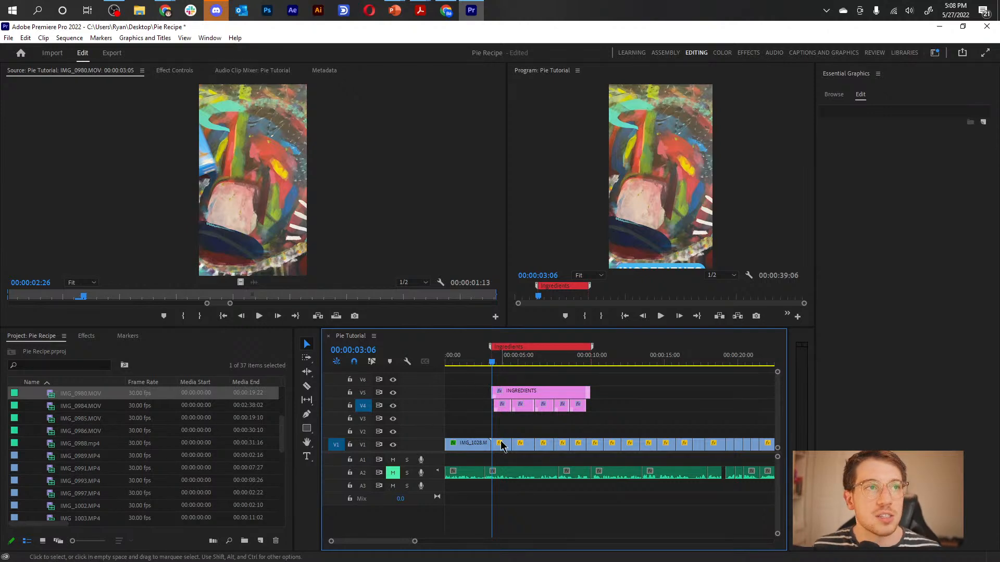
Step: Add a sequence marker at 00:00:11:01 after the ingredients section and stretch it to about 00:00:22:27
{"action": "left_click_drag", "start_coordinate": [536, 359], "coordinate": [610, 363]}
{"action": "key", "text": "m"}
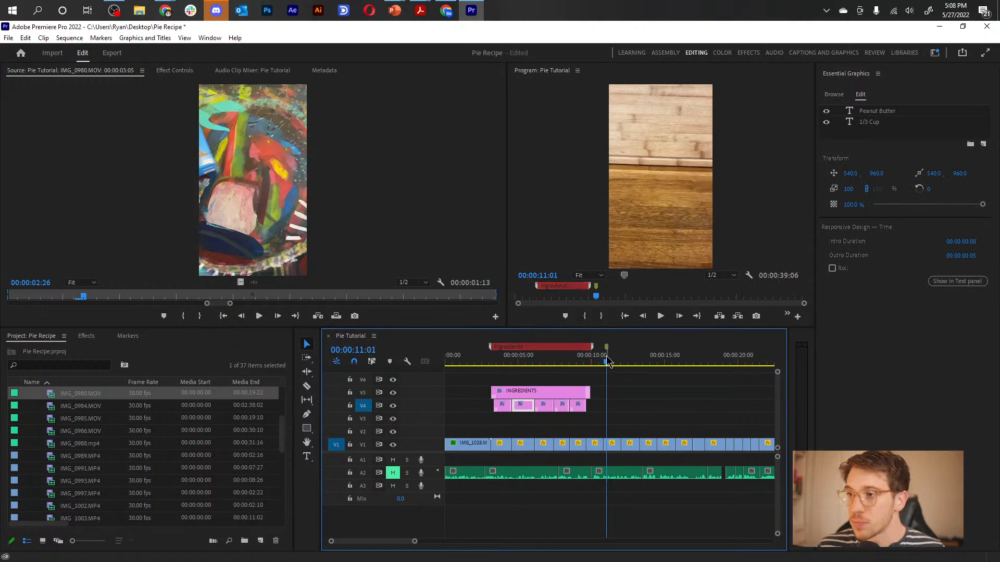
{"action": "left_click_drag", "start_coordinate": [597, 293], "coordinate": [684, 296]}
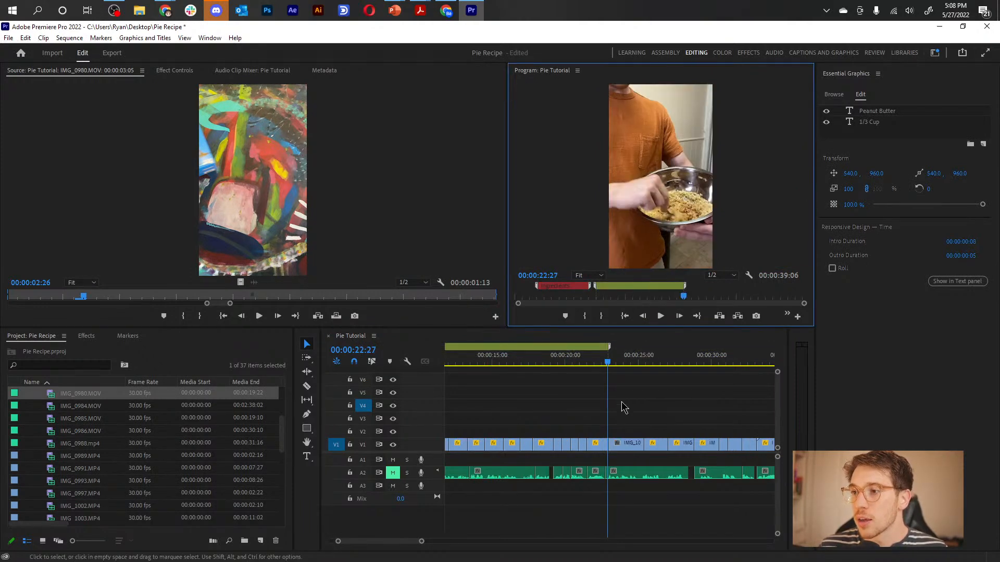
{"action": "key", "text": "minus"}
{"action": "key", "text": "minus"}
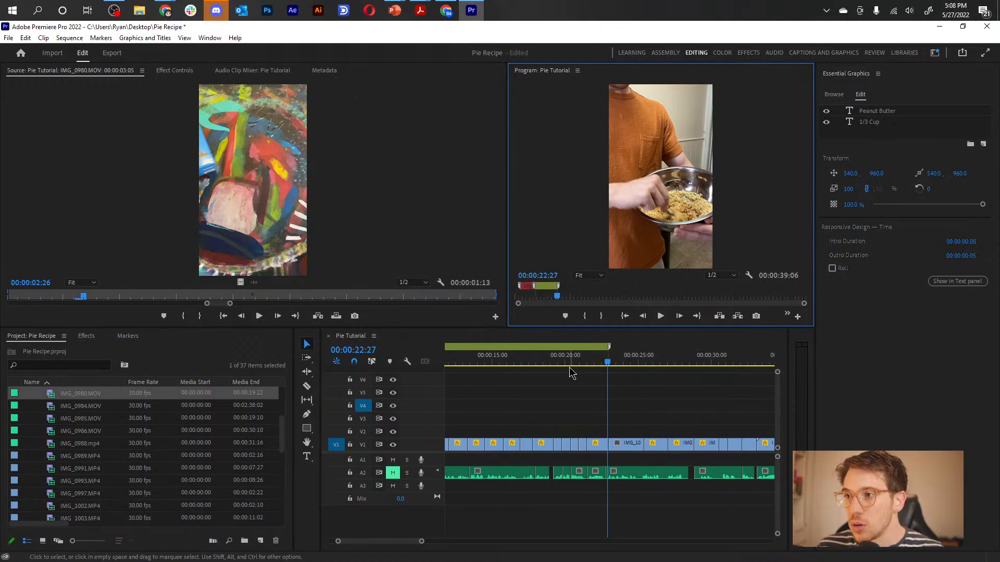
Step: Adjust the new sequence marker to start at 00:00:10:26 and end at about 00:00:17:23, checking the mixing footage
{"action": "left_click", "coordinate": [510, 360]}
{"action": "key", "text": "minus"}
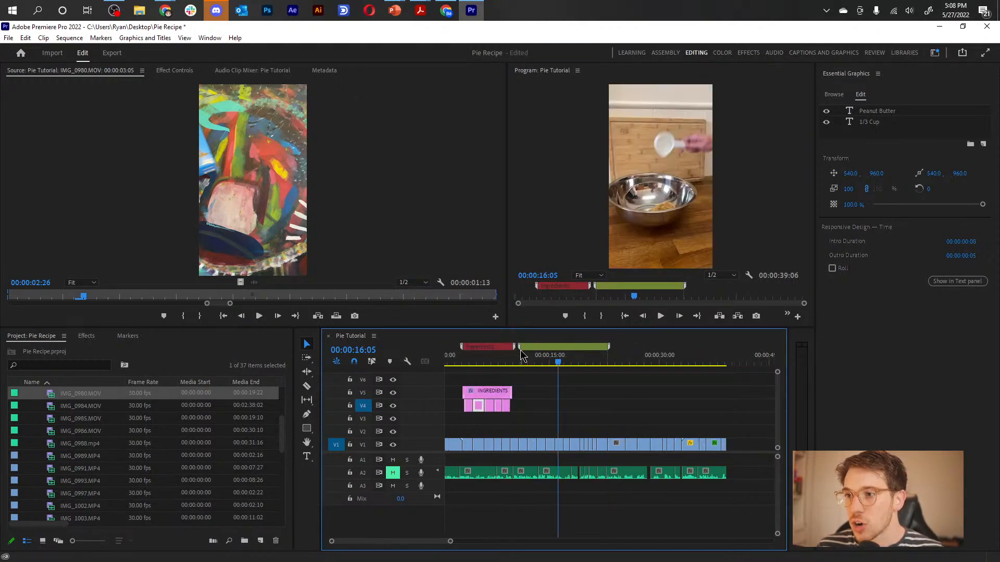
{"action": "mouse_move", "coordinate": [520, 346]}
{"action": "left_mouse_down"}
{"action": "mouse_move", "coordinate": [538, 364]}
{"action": "mouse_move", "coordinate": [611, 362]}
{"action": "mouse_move", "coordinate": [528, 367]}
{"action": "left_mouse_up"}
{"action": "key", "text": "equal"}
{"action": "key", "text": "equal"}
{"action": "key", "text": "minus"}
{"action": "left_click", "coordinate": [602, 363]}
{"action": "left_click_drag", "start_coordinate": [604, 367], "coordinate": [718, 375]}
{"action": "key", "text": "minus"}
{"action": "mouse_move", "coordinate": [606, 359]}
{"action": "left_mouse_down"}
{"action": "mouse_move", "coordinate": [563, 364]}
{"action": "mouse_move", "coordinate": [630, 360]}
{"action": "mouse_move", "coordinate": [616, 361]}
{"action": "left_mouse_up"}
{"action": "key", "text": "equal"}
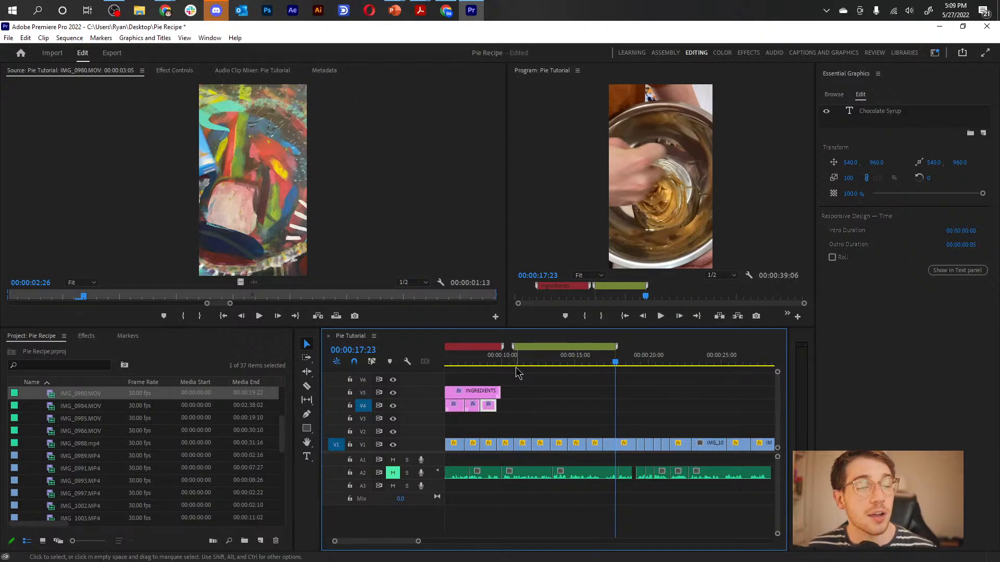
Step: Name the marker at 00:00:10:26 "Syrup Maker" and make it a chapter marker
{"action": "double_click", "coordinate": [567, 345]}
{"action": "left_click_drag", "start_coordinate": [463, 89], "coordinate": [342, 122]}
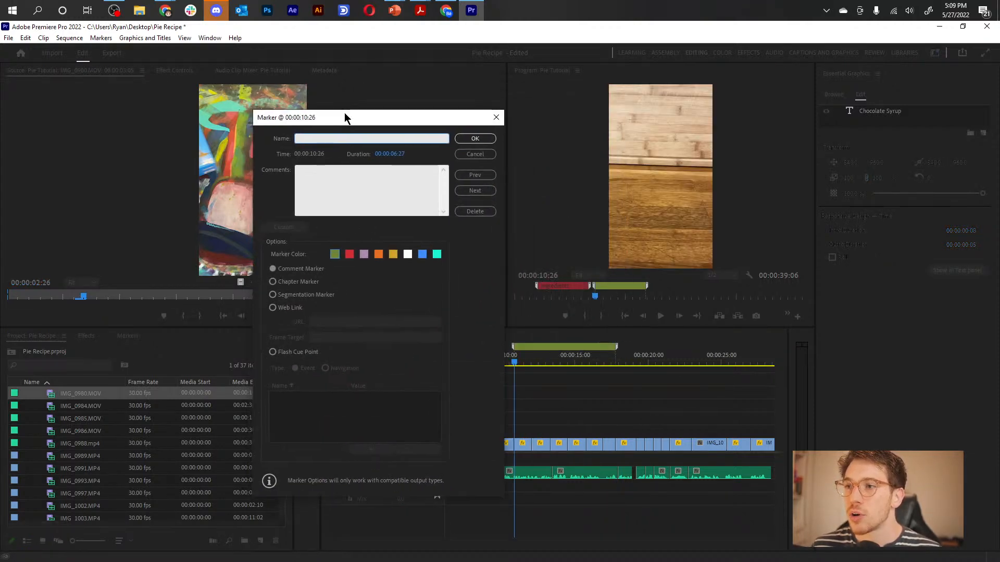
{"action": "type", "text": "Conco"}
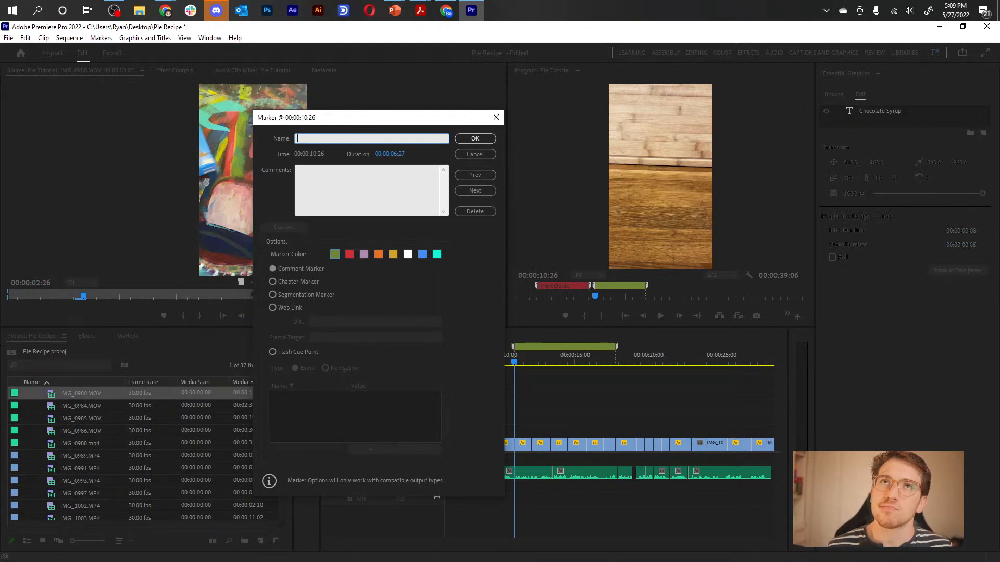
{"action": "type", "text": "Syrup Maker"}
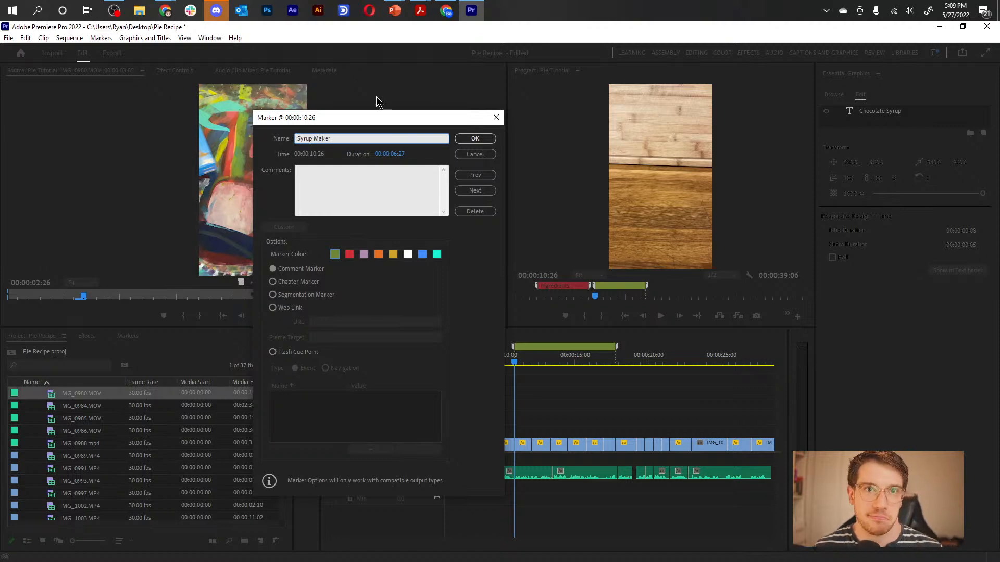
{"action": "left_click", "coordinate": [294, 282]}
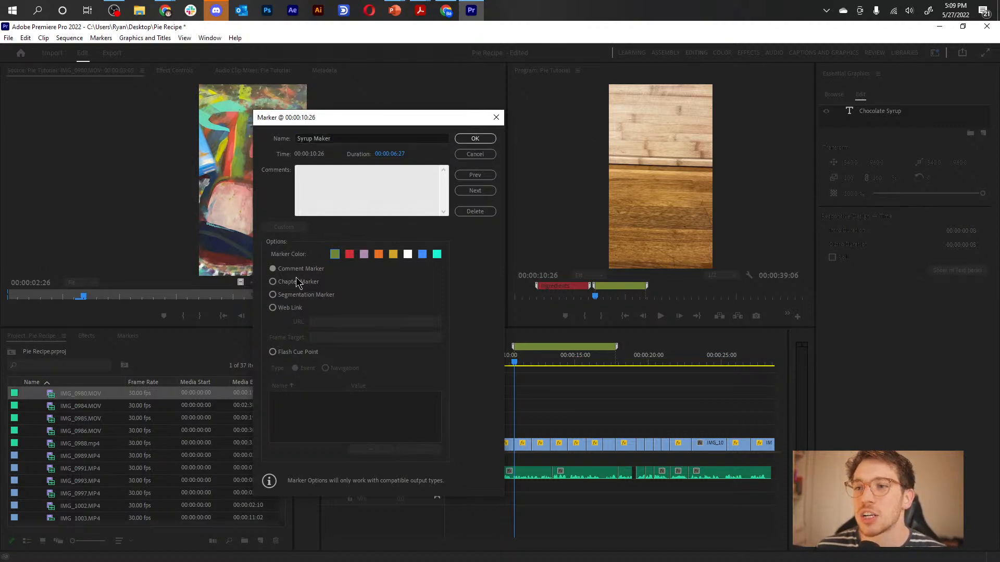
{"action": "left_click", "coordinate": [474, 139]}
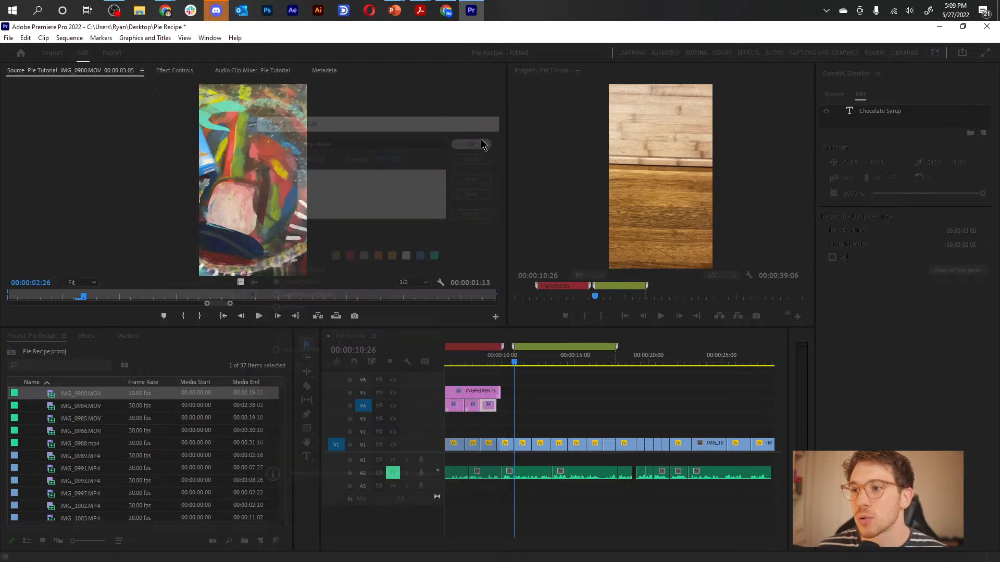
Step: Add a sequence marker at 00:00:17:29, after Syrup Maker, and set its end to about 00:00:25:10
{"action": "left_click_drag", "start_coordinate": [518, 373], "coordinate": [619, 390]}
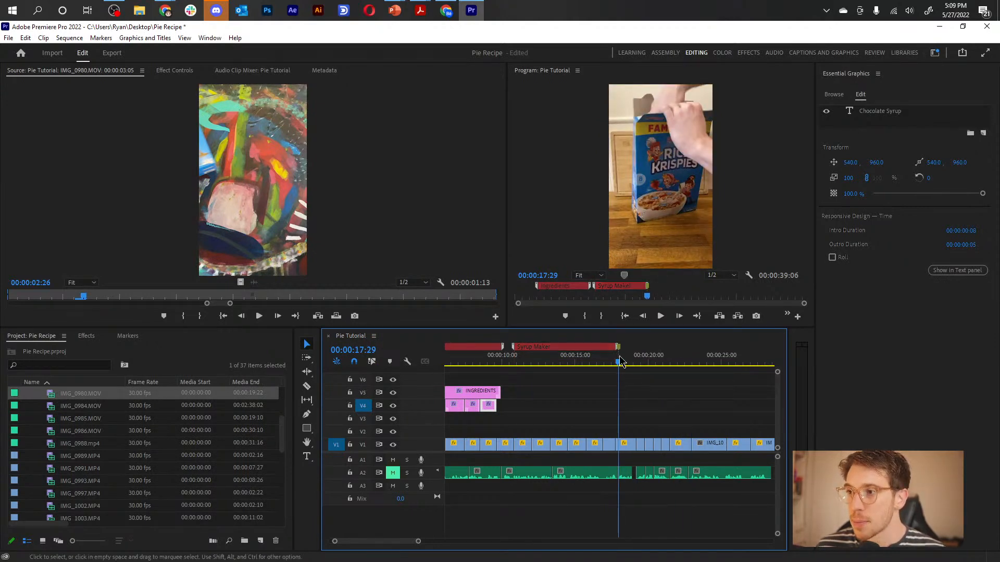
{"action": "mouse_move", "coordinate": [647, 292]}
{"action": "left_mouse_down"}
{"action": "mouse_move", "coordinate": [748, 301]}
{"action": "mouse_move", "coordinate": [739, 300]}
{"action": "left_mouse_up"}
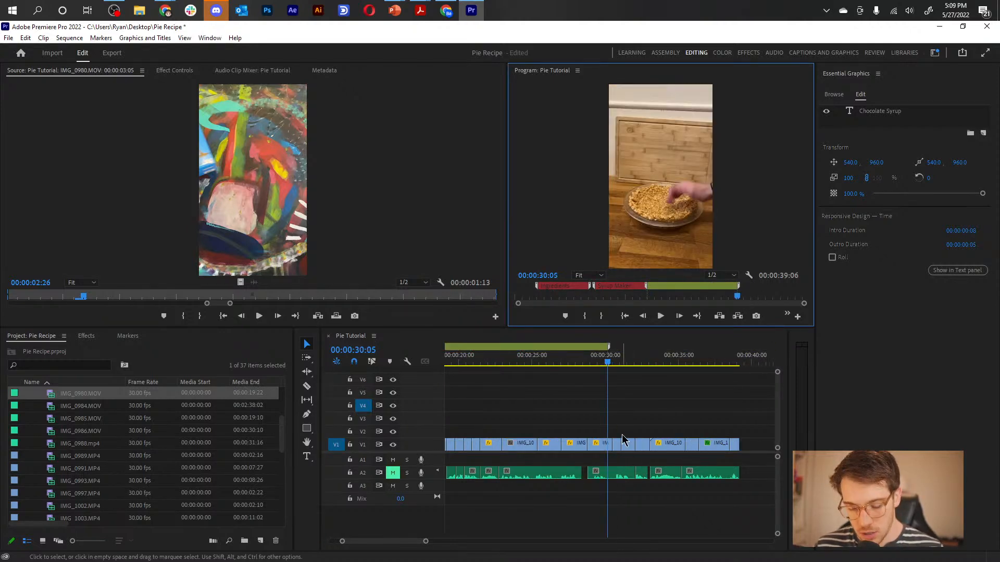
{"action": "left_click", "coordinate": [590, 359]}
{"action": "left_click_drag", "start_coordinate": [590, 363], "coordinate": [538, 385]}
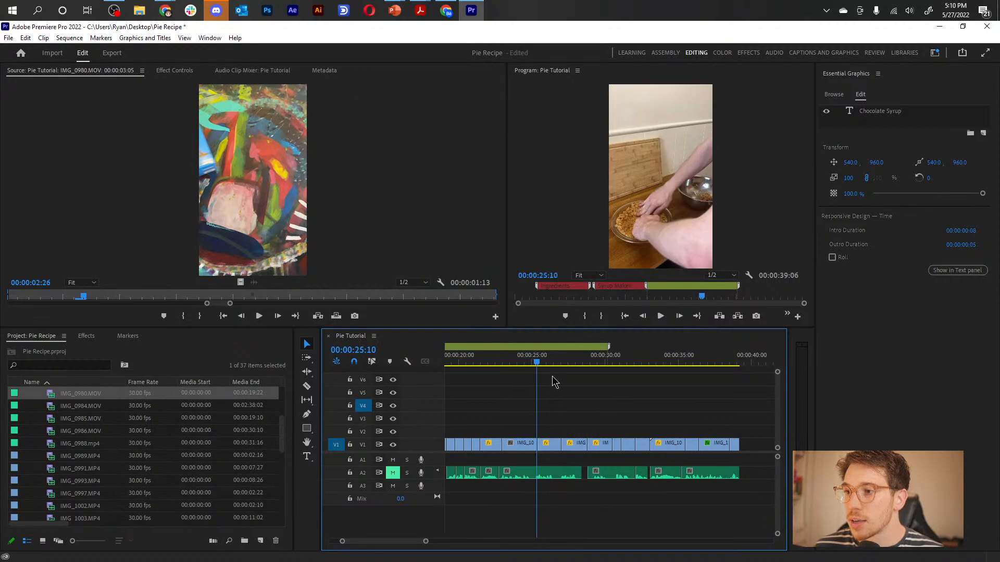
{"action": "left_click_drag", "start_coordinate": [609, 347], "coordinate": [540, 366]}
{"action": "left_click", "coordinate": [507, 348]}
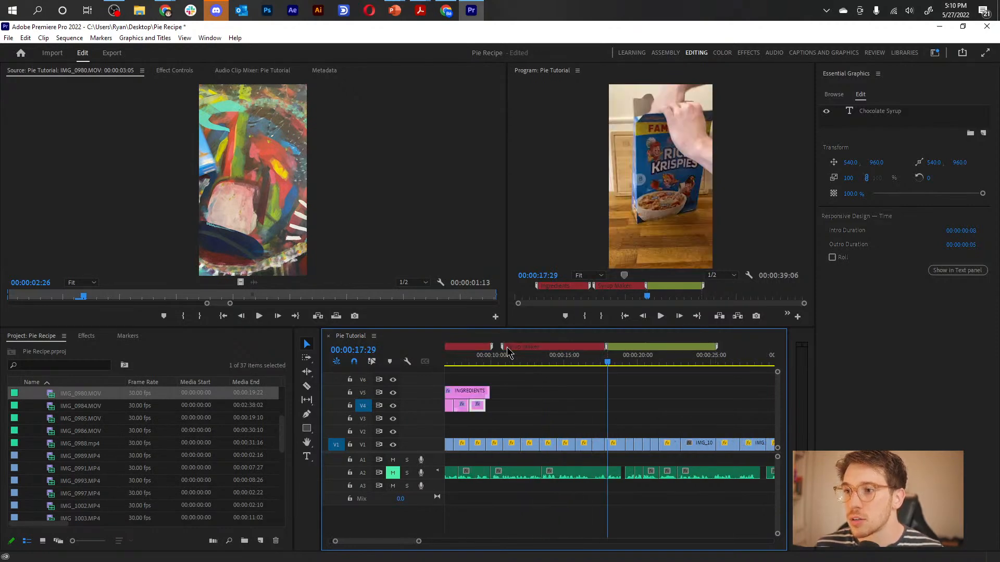
Step: Enter the comment "Putting It Together" for the marker at 00:00:17:29 and make it a chapter marker
{"action": "double_click", "coordinate": [628, 348]}
{"action": "left_click", "coordinate": [465, 155]}
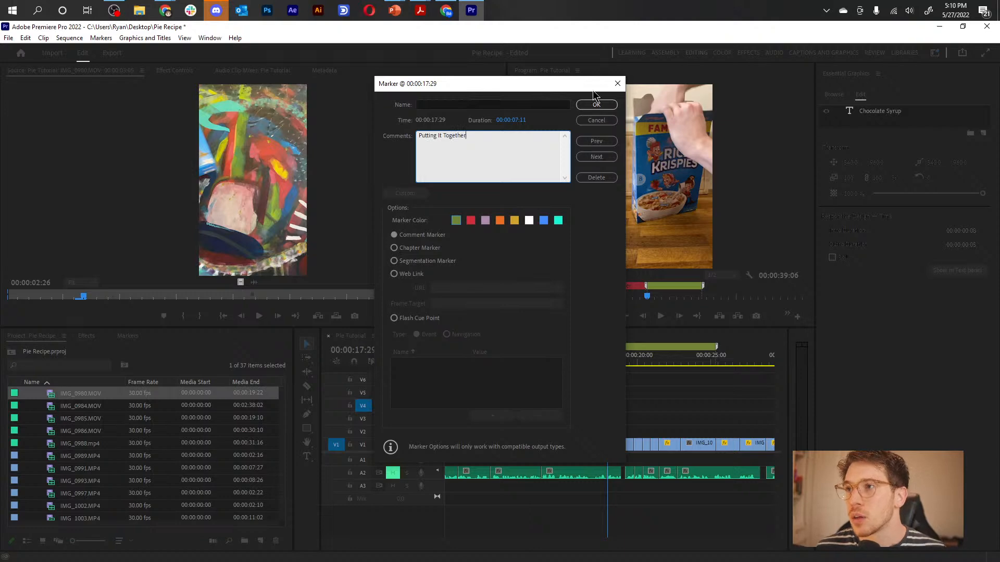
{"action": "left_click", "coordinate": [423, 248]}
{"action": "left_click", "coordinate": [596, 105]}
{"action": "left_click", "coordinate": [616, 420]}
Step: Add a sequence marker at 00:00:25:14, at the refrigerator shot following the Putting It Together section
{"action": "key", "text": "minus"}
{"action": "left_click_drag", "start_coordinate": [577, 362], "coordinate": [631, 370]}
{"action": "key", "text": "equal"}
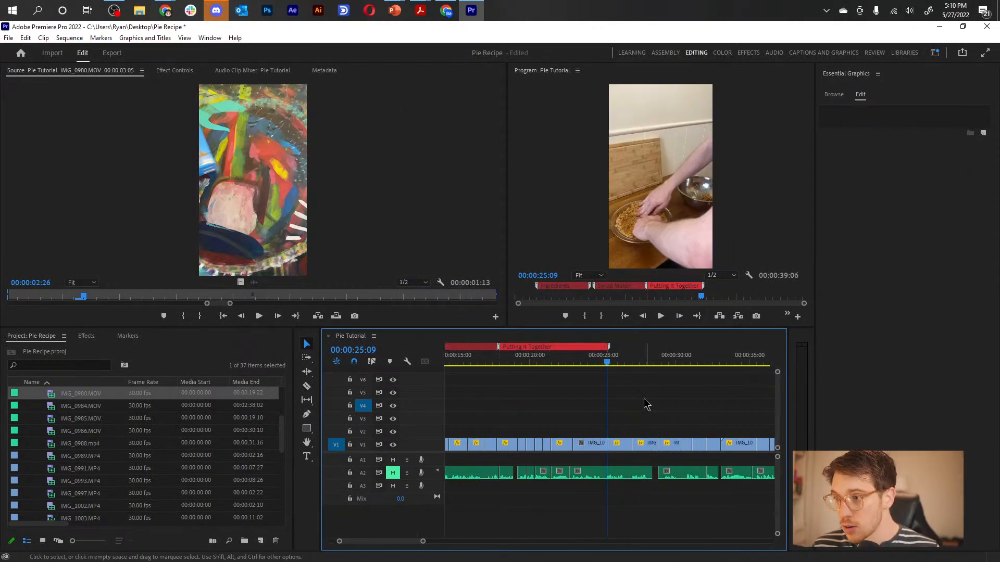
{"action": "double_click", "coordinate": [607, 362]}
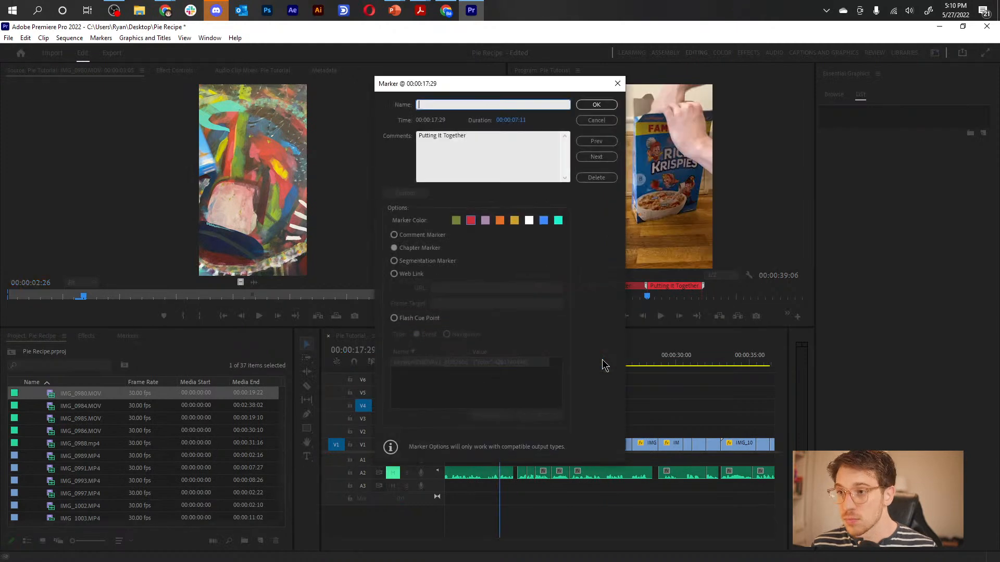
{"action": "left_click", "coordinate": [606, 120]}
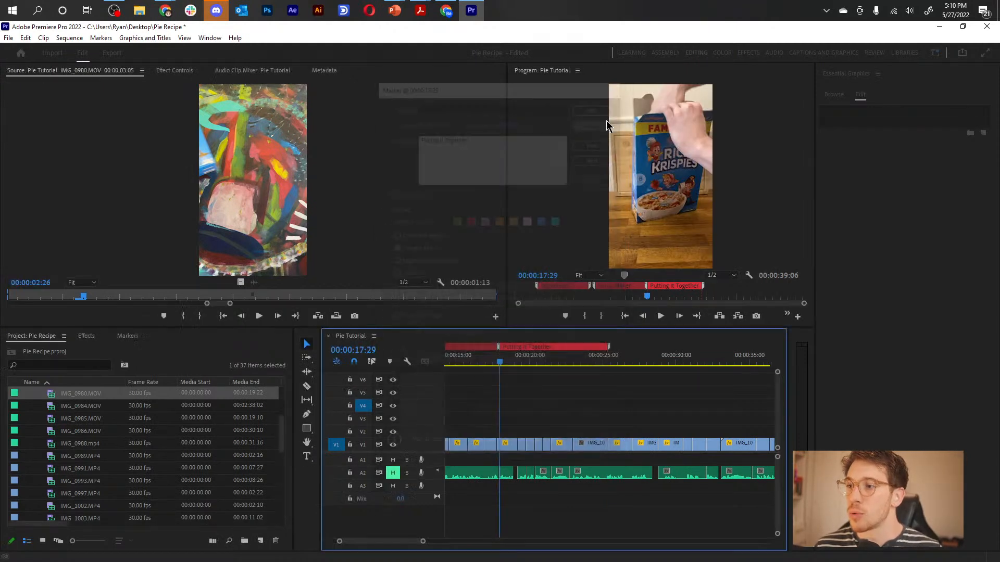
{"action": "left_click", "coordinate": [573, 363]}
{"action": "left_click_drag", "start_coordinate": [573, 363], "coordinate": [611, 365]}
{"action": "key", "text": "m"}
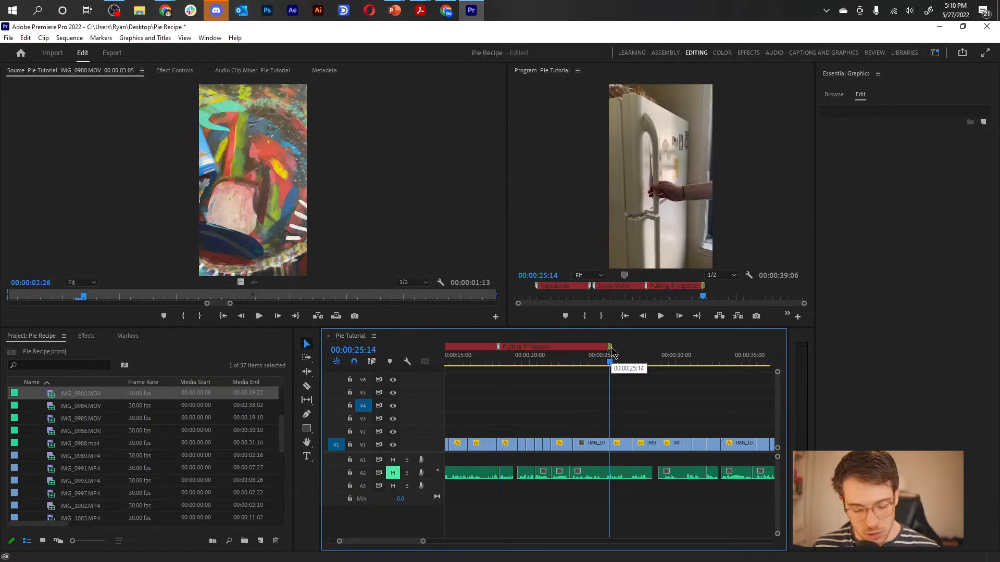
Step: Stretch the marker at 00:00:25:14 over the filling shots to a duration of about 00:00:09:23
{"action": "left_click_drag", "start_coordinate": [610, 348], "coordinate": [726, 362]}
{"action": "key", "text": "minus"}
{"action": "left_click_drag", "start_coordinate": [612, 363], "coordinate": [682, 384]}
{"action": "left_click_drag", "start_coordinate": [667, 351], "coordinate": [681, 350]}
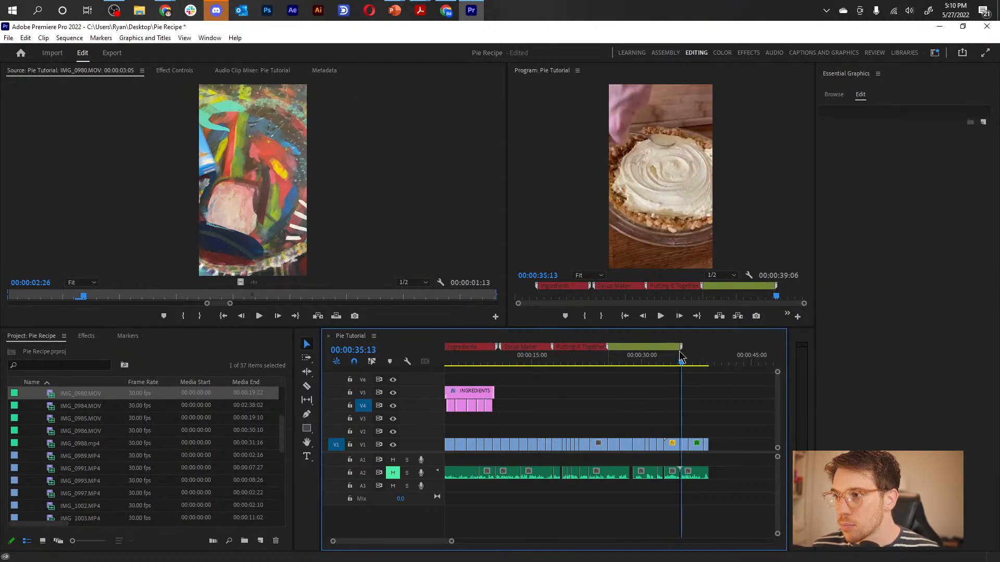
Step: Name the marker at 00:00:25:14 "The Cold Stuff" and make it a chapter marker
{"action": "left_click", "coordinate": [658, 349]}
{"action": "double_click", "coordinate": [658, 349]}
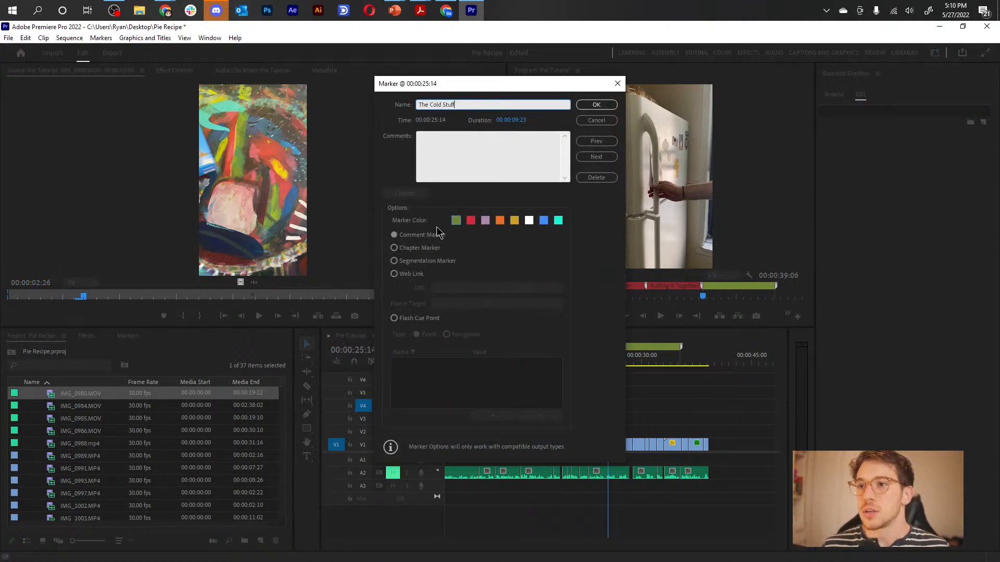
{"action": "left_click", "coordinate": [434, 248]}
{"action": "left_click", "coordinate": [596, 105]}
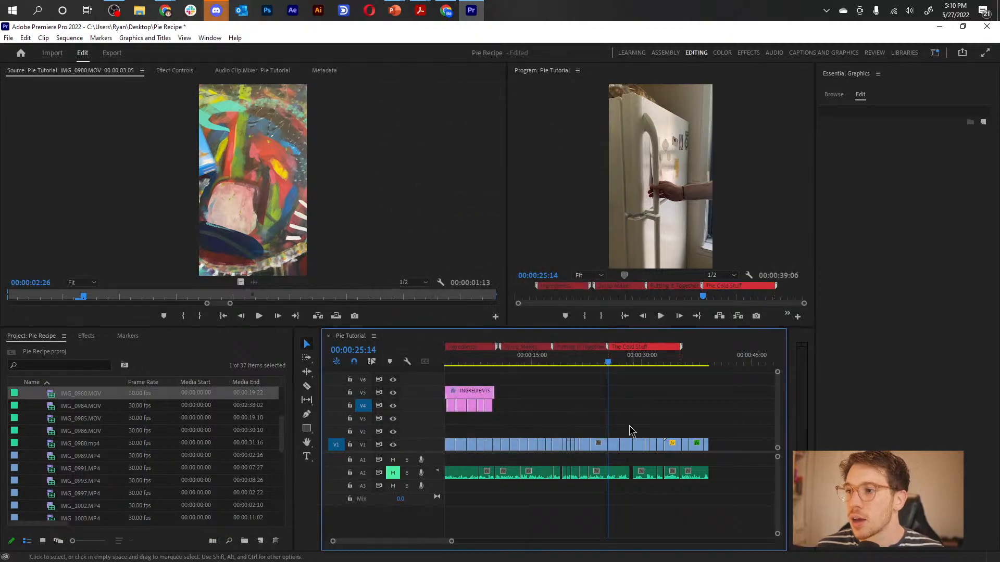
Step: Extend the final IMG_1028 clip on V1 so that the sequence ends at 00:00:42:11
{"action": "left_click_drag", "start_coordinate": [674, 365], "coordinate": [708, 381]}
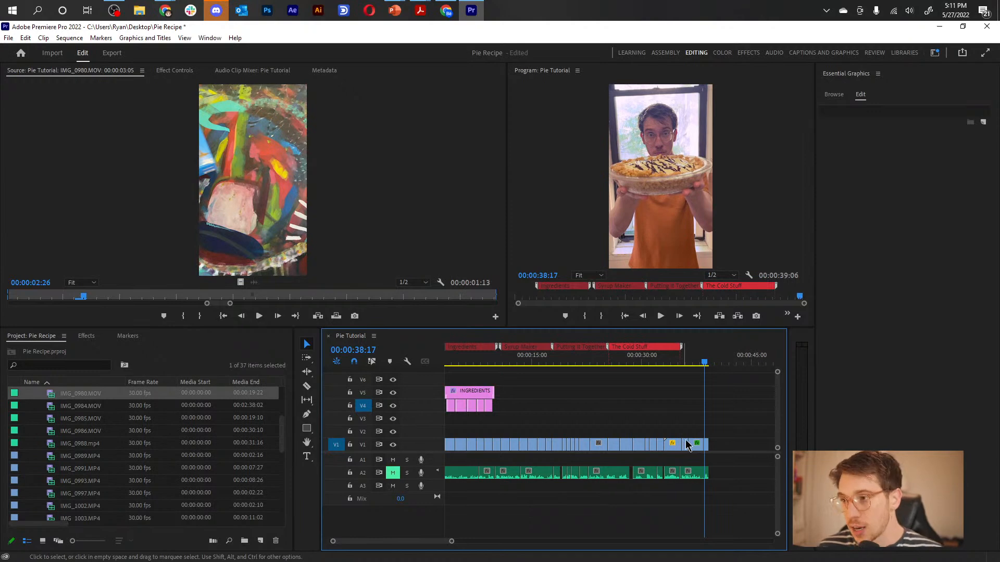
{"action": "scroll", "coordinate": [734, 474], "scroll_direction": "up", "scroll_amount": 4}
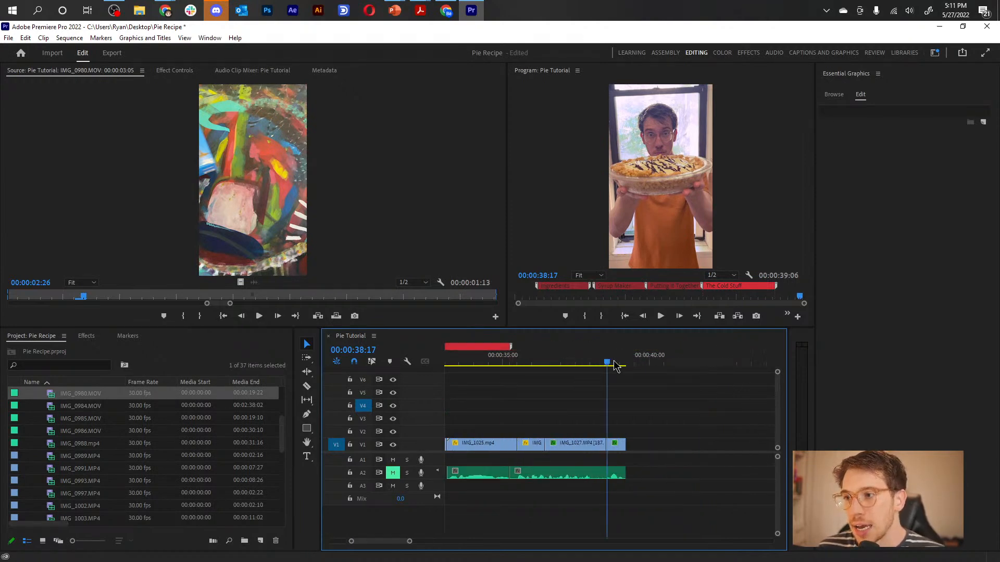
{"action": "mouse_move", "coordinate": [604, 365]}
{"action": "left_mouse_down"}
{"action": "mouse_move", "coordinate": [624, 369]}
{"action": "mouse_move", "coordinate": [603, 365]}
{"action": "mouse_move", "coordinate": [612, 365]}
{"action": "left_mouse_up"}
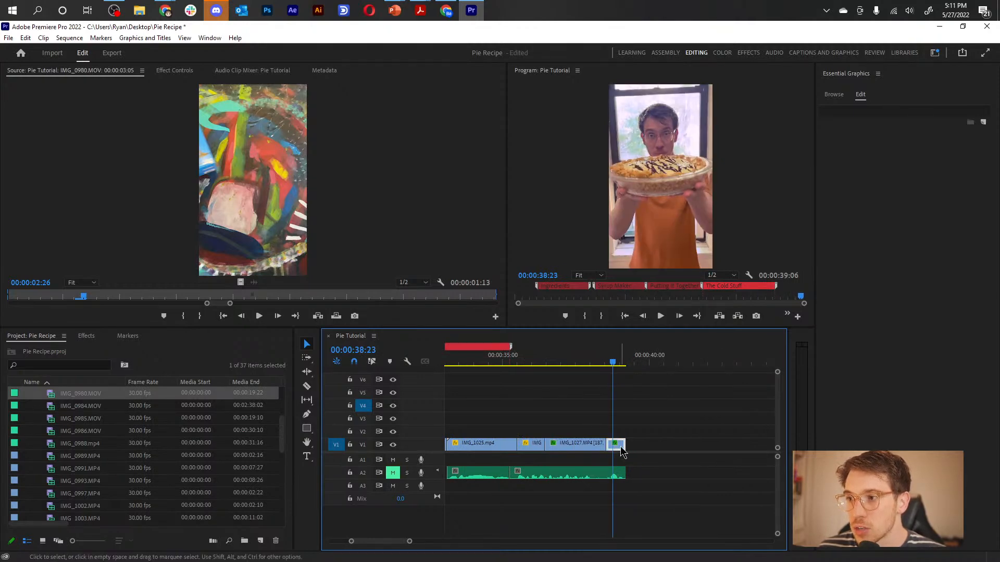
{"action": "left_click_drag", "start_coordinate": [625, 443], "coordinate": [720, 444]}
Step: Split the extended IMG_1028 clip on V1 with the Razor tool where the A2 audio ends
{"action": "key", "text": "c"}
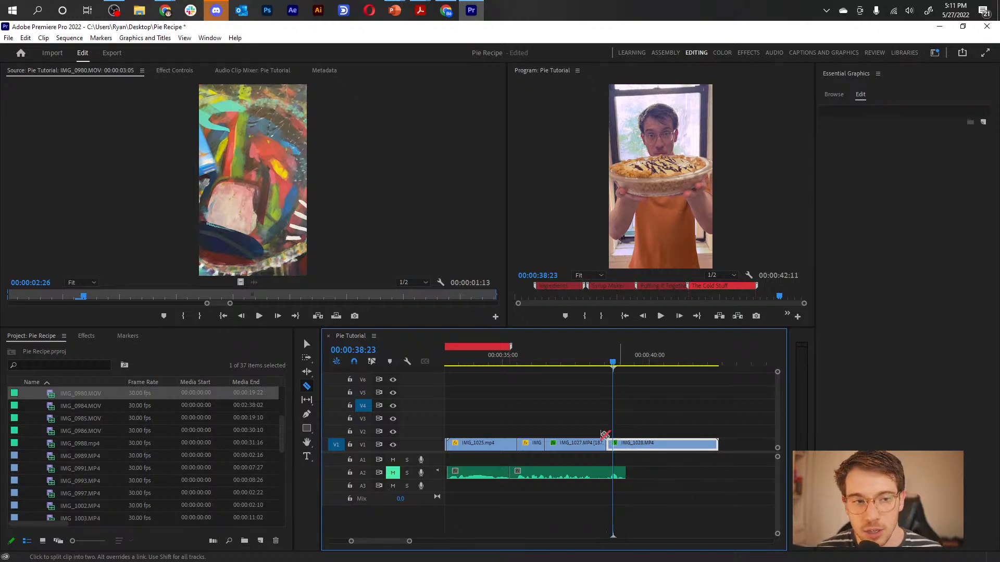
{"action": "left_click", "coordinate": [111, 10]}
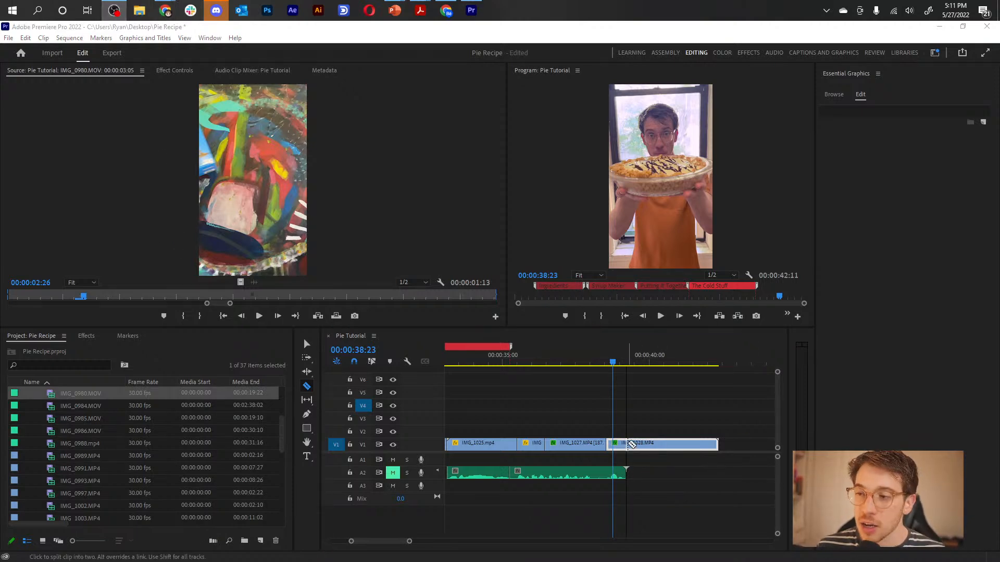
{"action": "left_click", "coordinate": [626, 443]}
{"action": "key", "text": "v"}
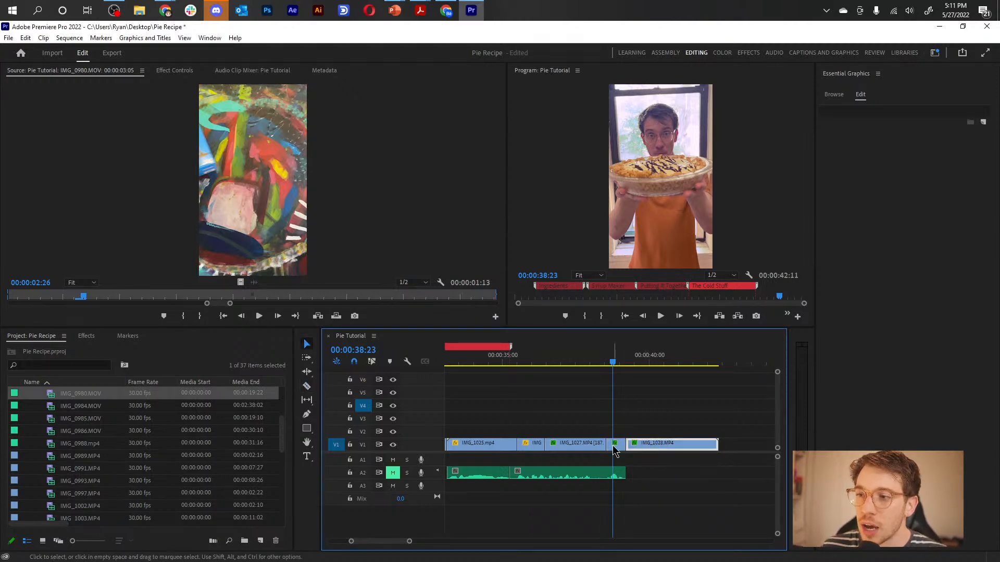
Step: Review the cut-off IMG_1028 segment and move it to V2 at the beginning of the sequence
{"action": "left_click_drag", "start_coordinate": [629, 366], "coordinate": [653, 367]}
{"action": "key", "text": "minus"}
{"action": "key", "text": "minus"}
{"action": "key", "text": "minus"}
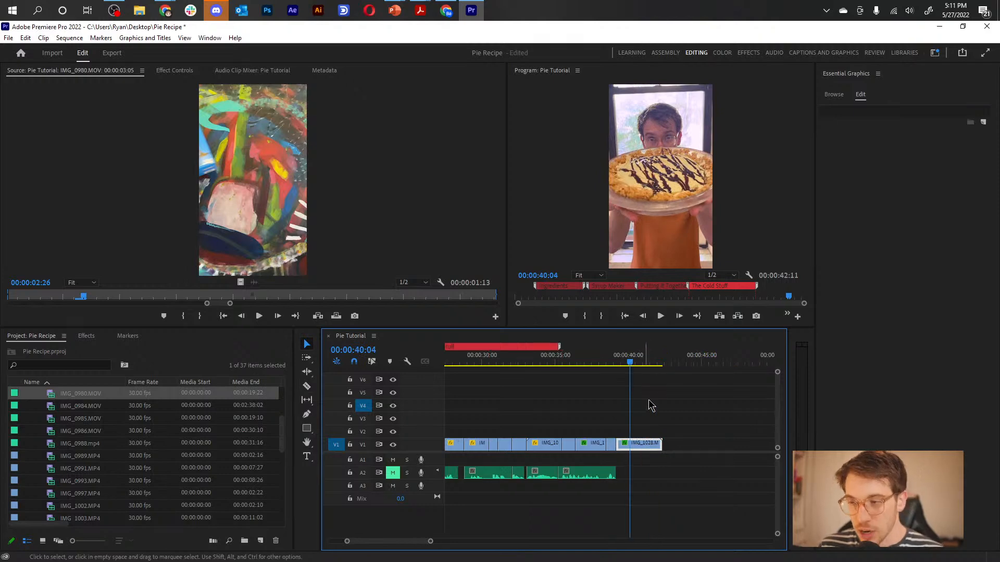
{"action": "left_click_drag", "start_coordinate": [595, 447], "coordinate": [438, 432]}
{"action": "key", "text": "Home"}
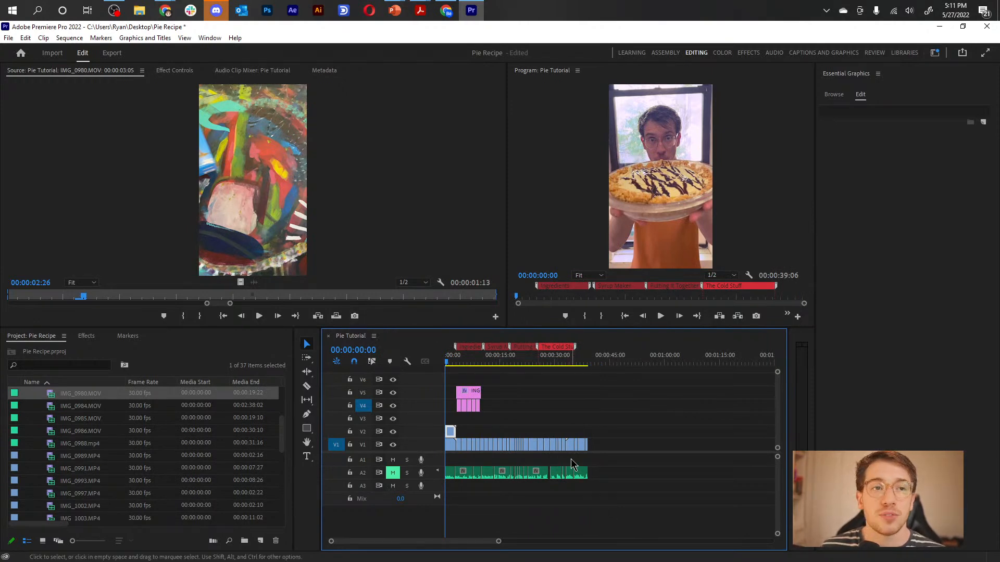
Step: Compare the V2 IMG_1028 segment with the opening clip below it and delete the V2 segment
{"action": "key", "text": "="}
{"action": "key", "text": "="}
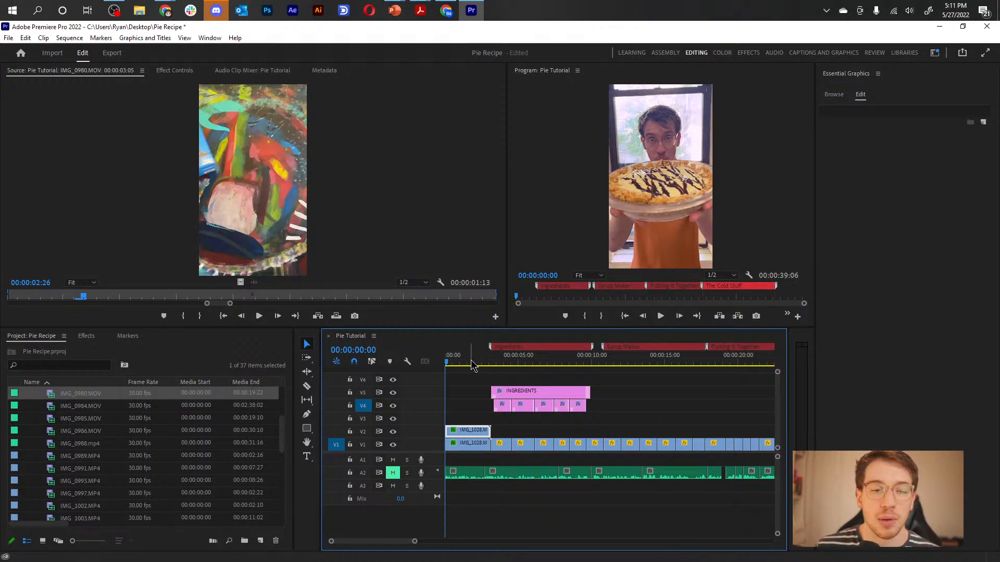
{"action": "left_click_drag", "start_coordinate": [470, 363], "coordinate": [386, 381]}
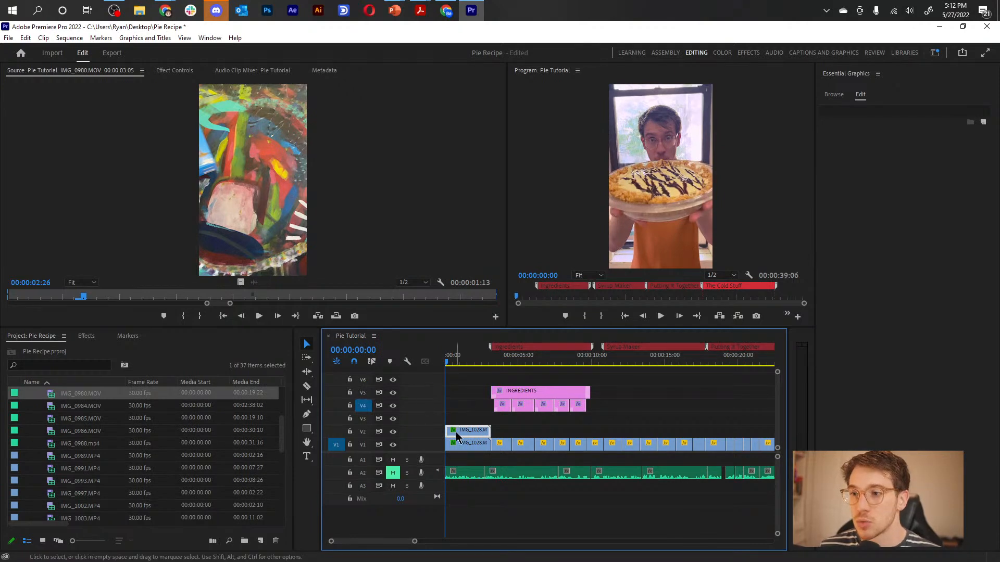
{"action": "key", "text": "Delete"}
Step: Scrub through the sequence to review its chapter sections and return the playhead to 00:00:00:00
{"action": "left_click", "coordinate": [461, 363]}
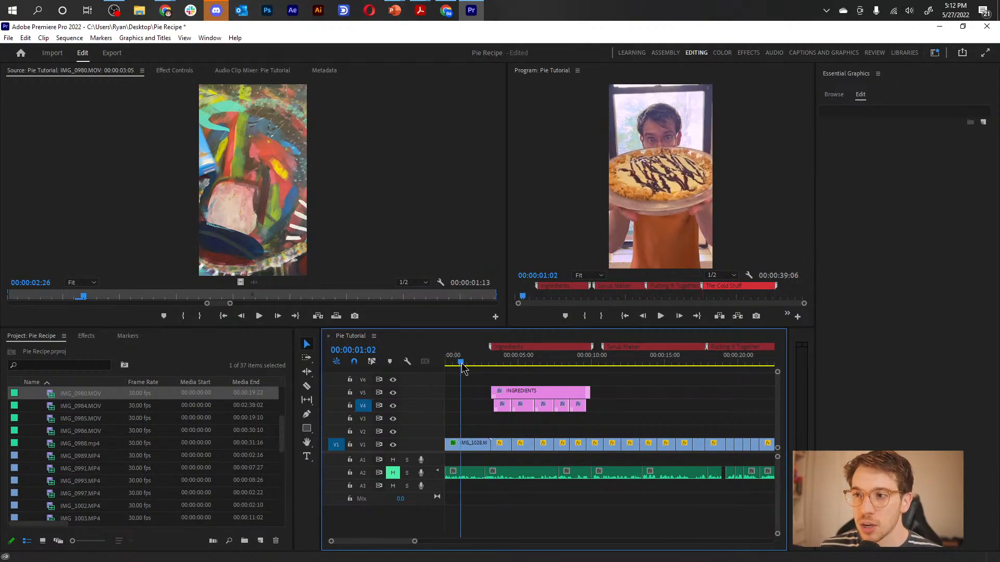
{"action": "key", "text": "minus"}
{"action": "key", "text": "minus"}
{"action": "left_click_drag", "start_coordinate": [449, 363], "coordinate": [521, 402]}
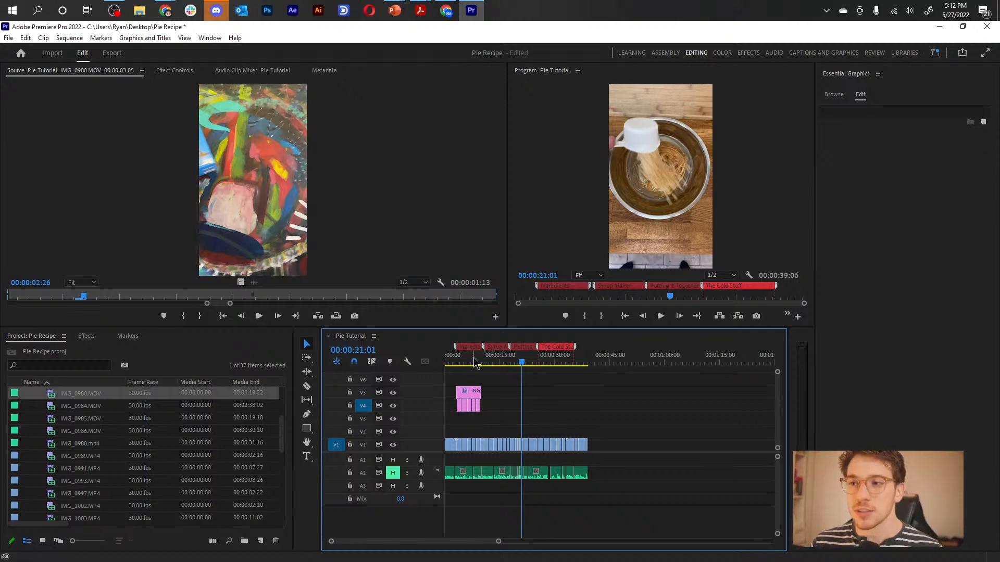
{"action": "left_click_drag", "start_coordinate": [473, 359], "coordinate": [445, 360]}
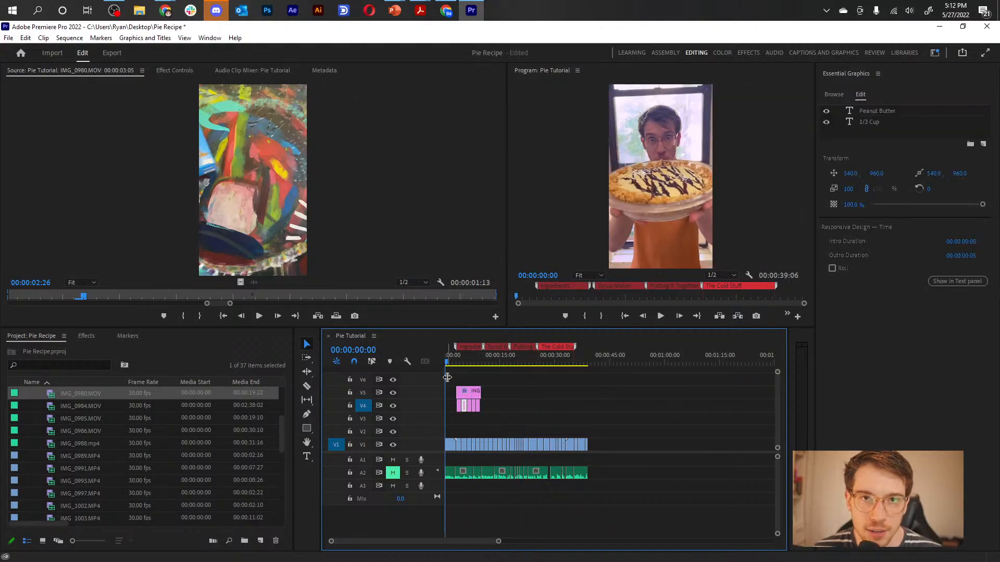
{"action": "key", "text": "="}
{"action": "key", "text": "="}
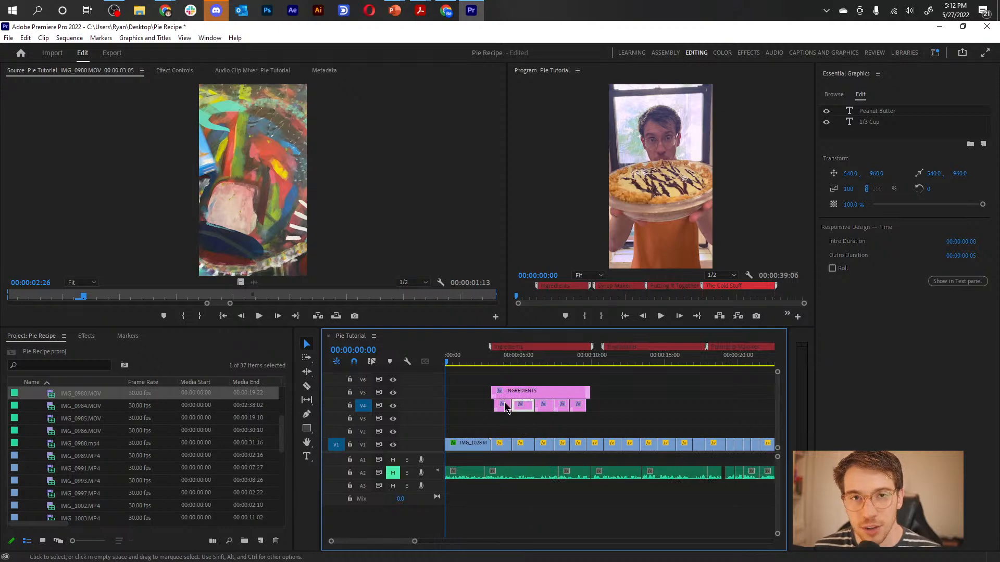
{"action": "key", "text": "minus"}
{"action": "key", "text": "minus"}
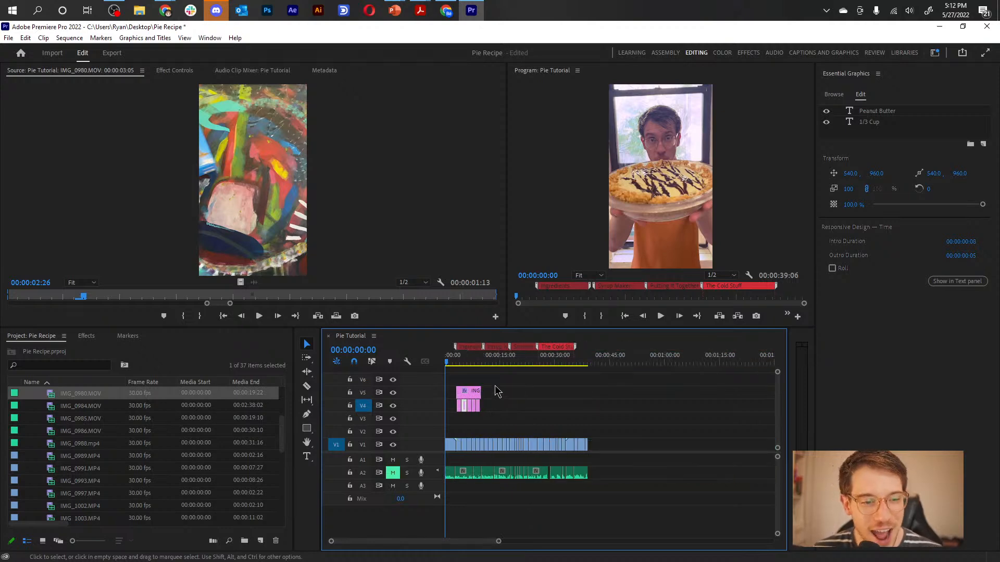
{"action": "left_click_drag", "start_coordinate": [608, 496], "coordinate": [447, 473]}
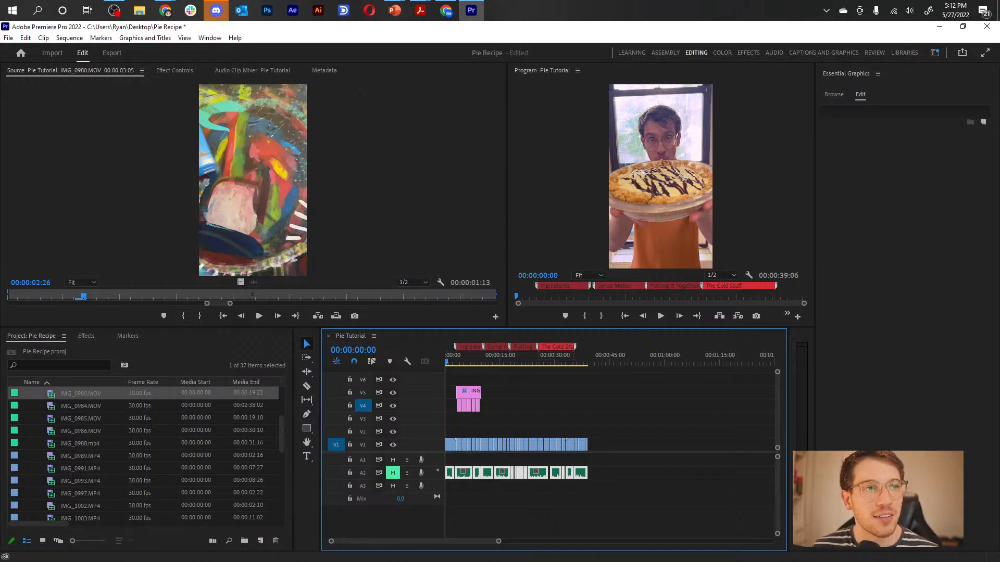
{"action": "key", "text": "alt+Tab"}
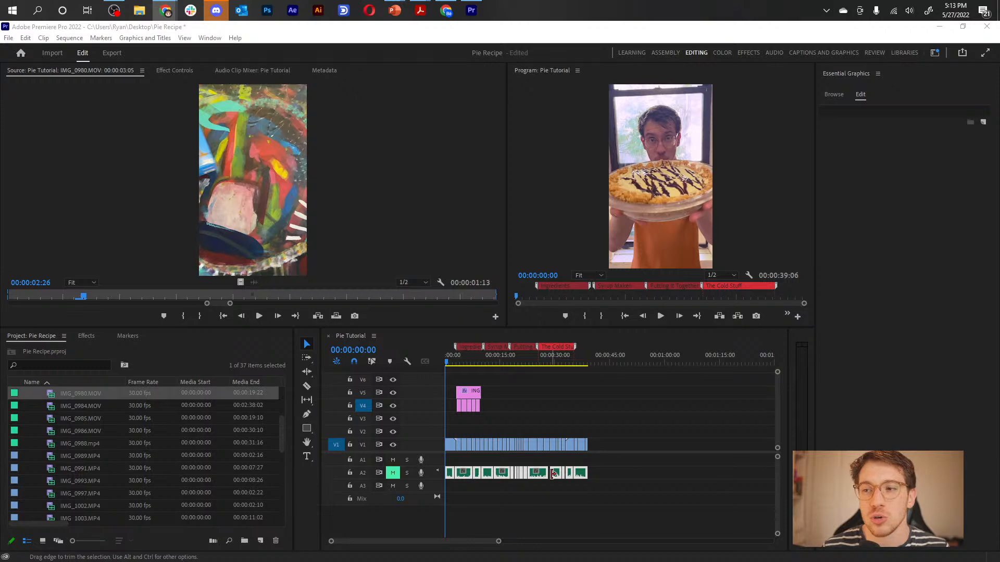
{"action": "left_click", "coordinate": [518, 498]}
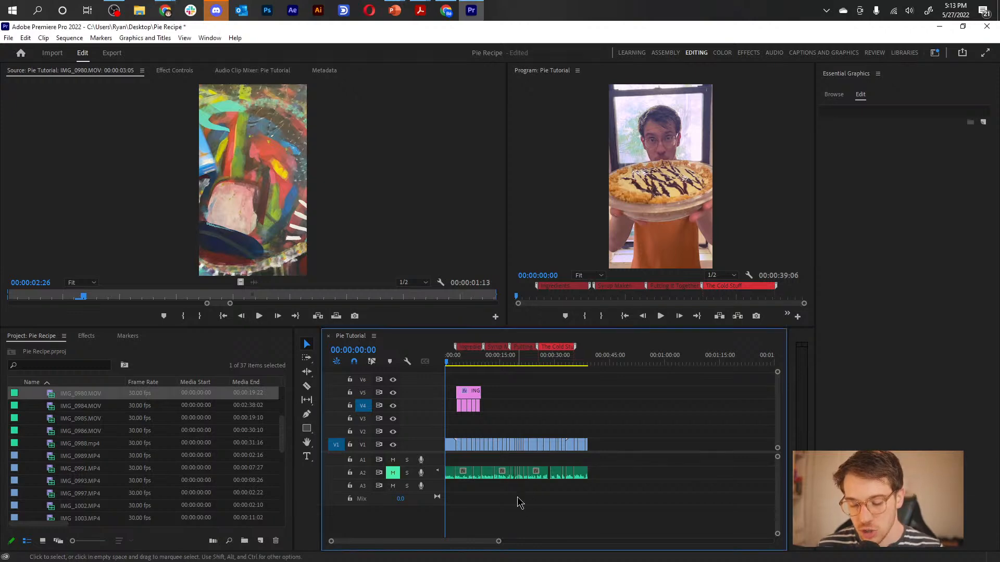
{"action": "key", "text": "equal"}
{"action": "key", "text": "equal"}
{"action": "key", "text": "equal"}
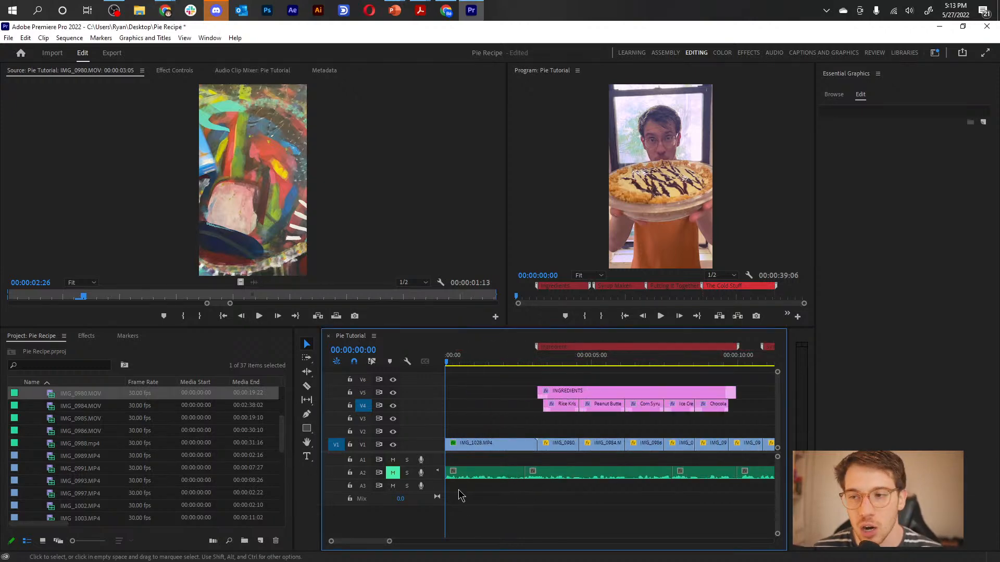
{"action": "key", "text": "minus"}
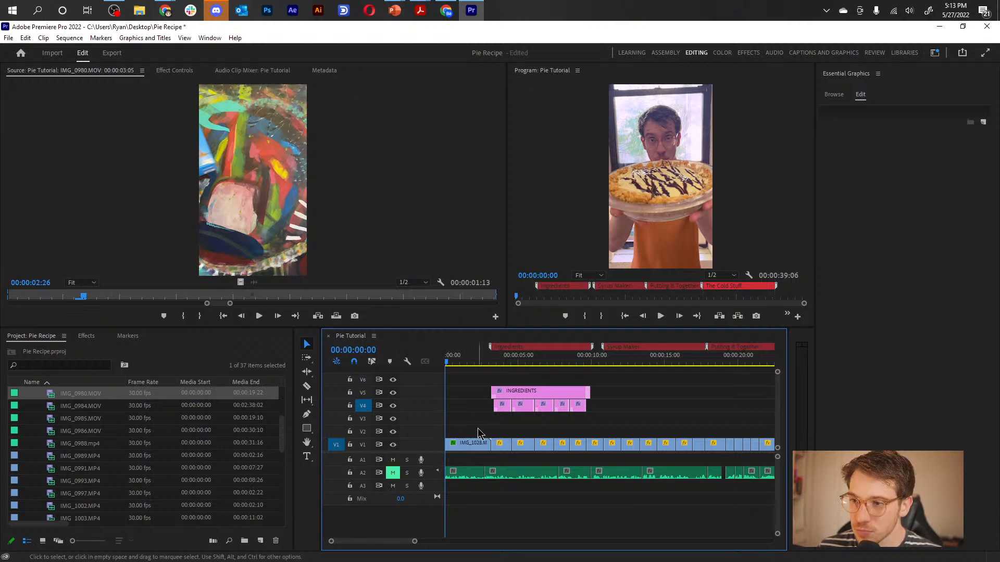
Step: Unmute track A2, and add one video track after Video 6 and one mono audio track after Audio 3
{"action": "left_click", "coordinate": [393, 474]}
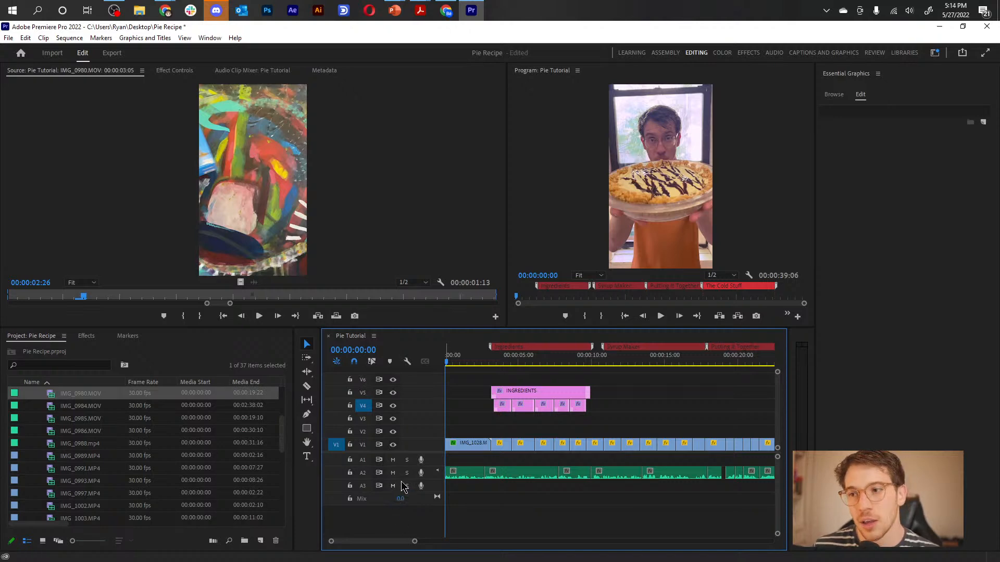
{"action": "right_click", "coordinate": [355, 517]}
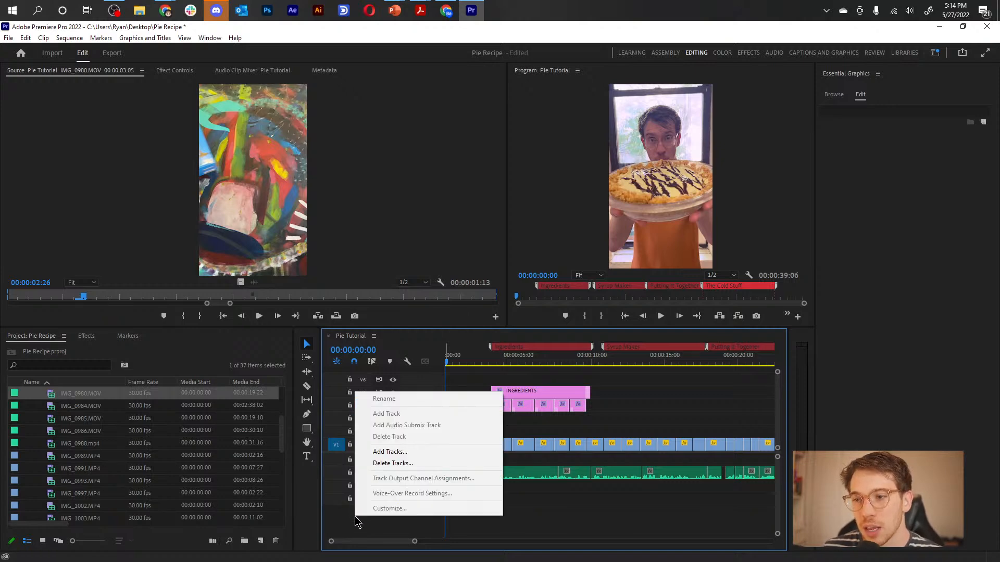
{"action": "left_click", "coordinate": [385, 451]}
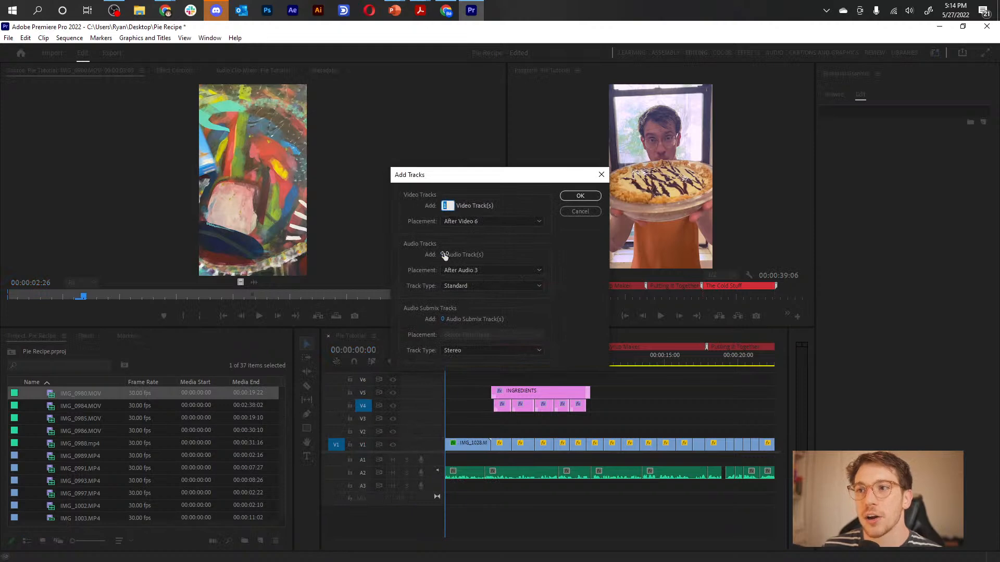
{"action": "left_click", "coordinate": [467, 222]}
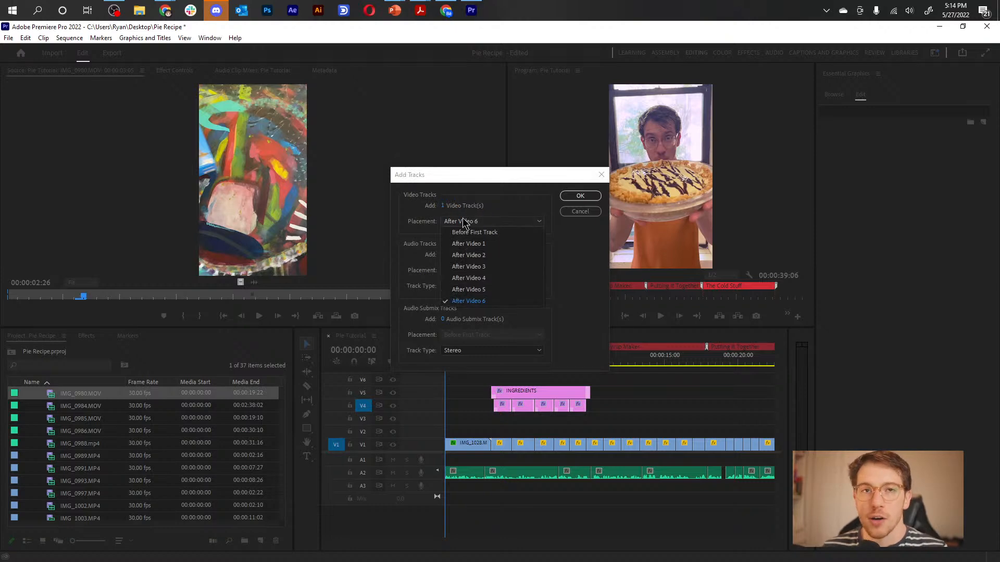
{"action": "left_click", "coordinate": [467, 222]}
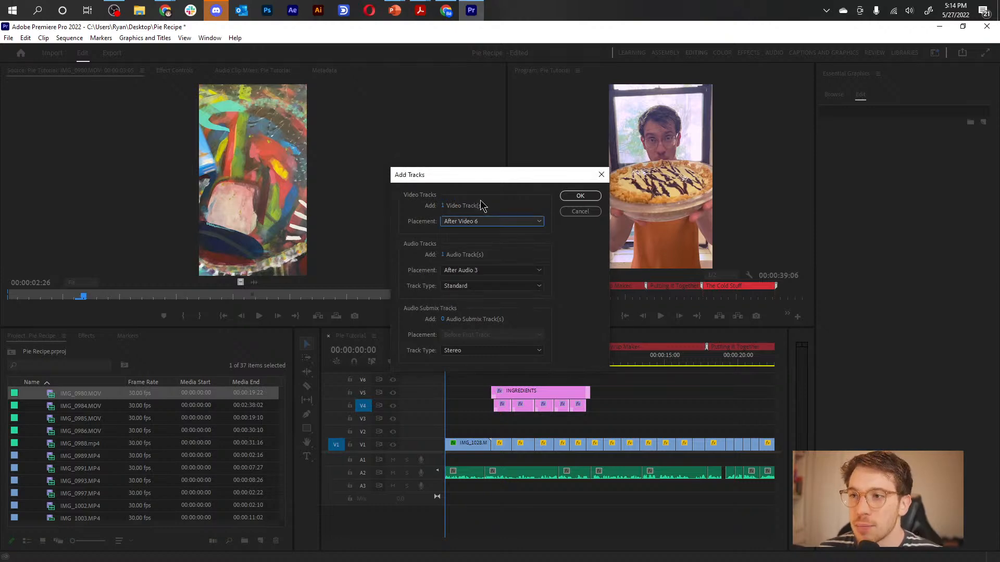
{"action": "left_click", "coordinate": [483, 284]}
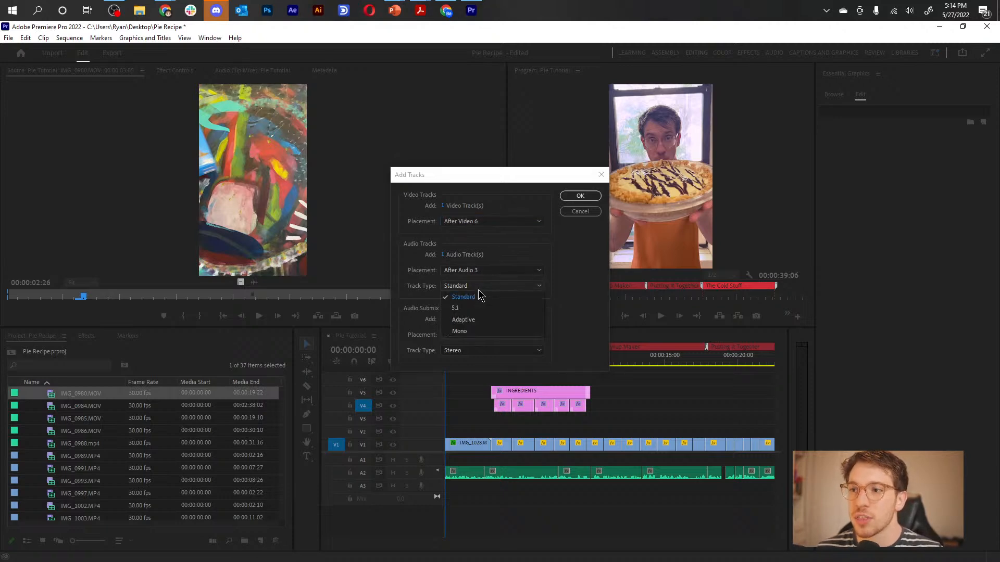
{"action": "left_click", "coordinate": [472, 332]}
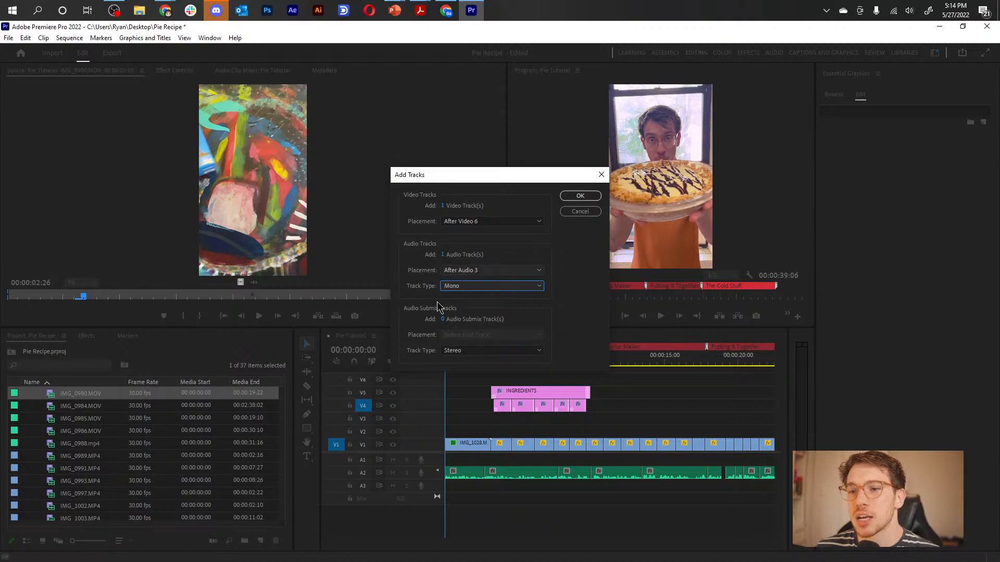
{"action": "left_click", "coordinate": [583, 197]}
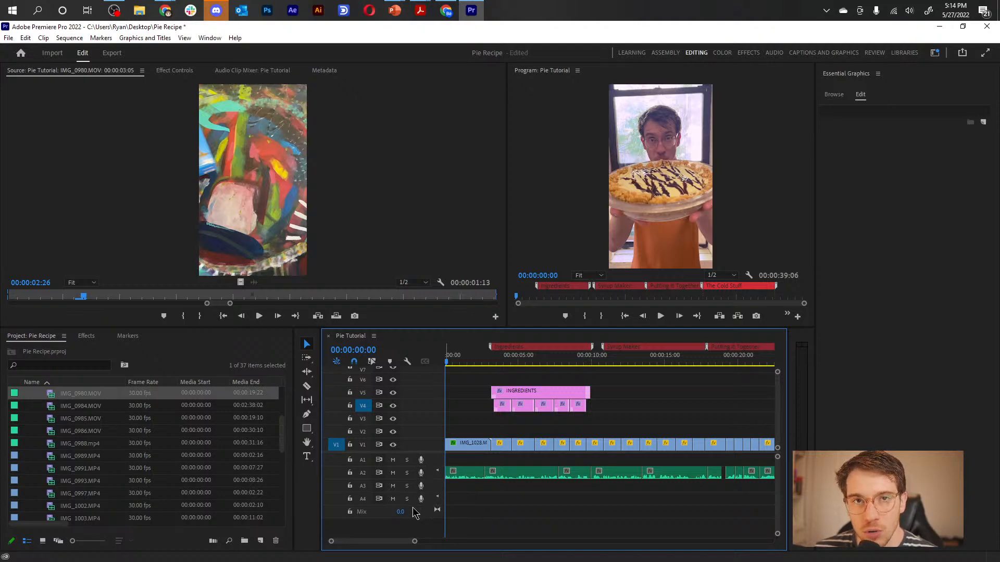
{"action": "right_click", "coordinate": [334, 492]}
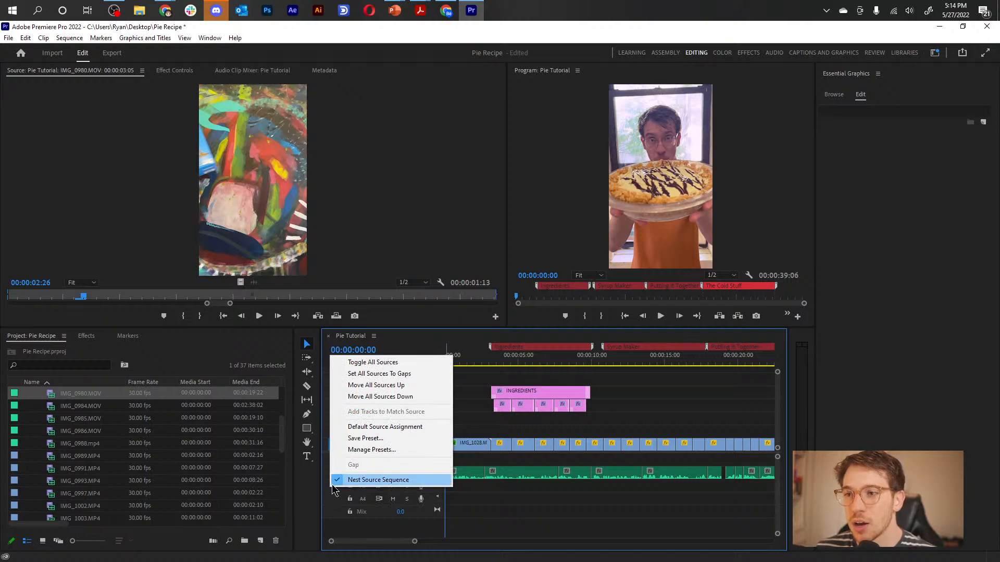
{"action": "right_click", "coordinate": [405, 524]}
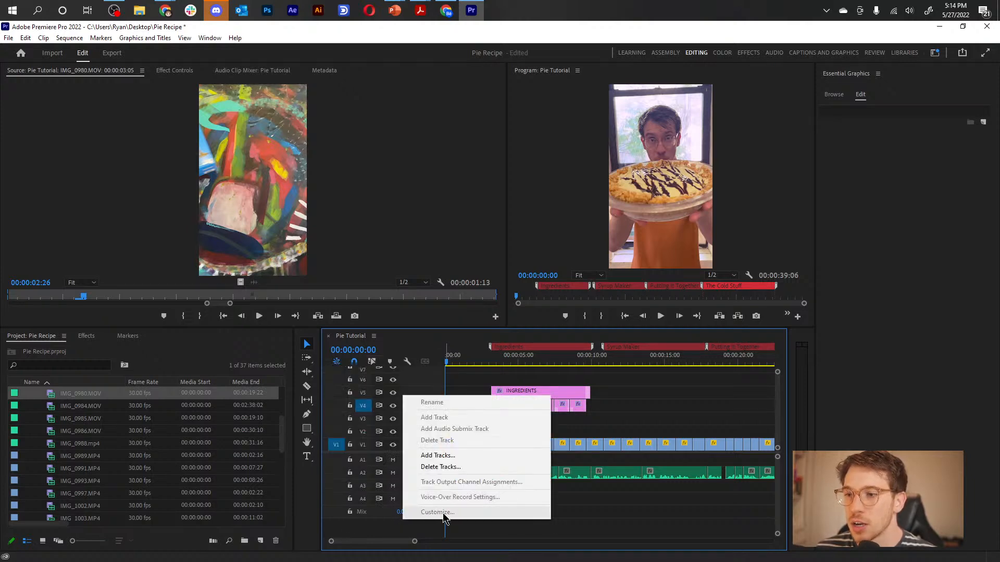
{"action": "left_click", "coordinate": [415, 527]}
{"action": "right_click", "coordinate": [428, 499]}
{"action": "left_click", "coordinate": [467, 489]}
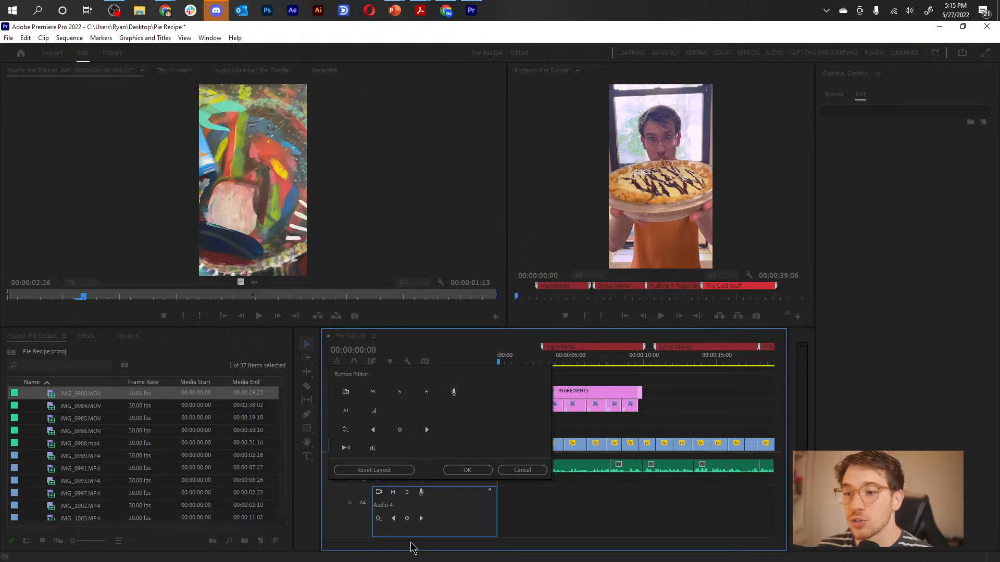
{"action": "left_click", "coordinate": [514, 471]}
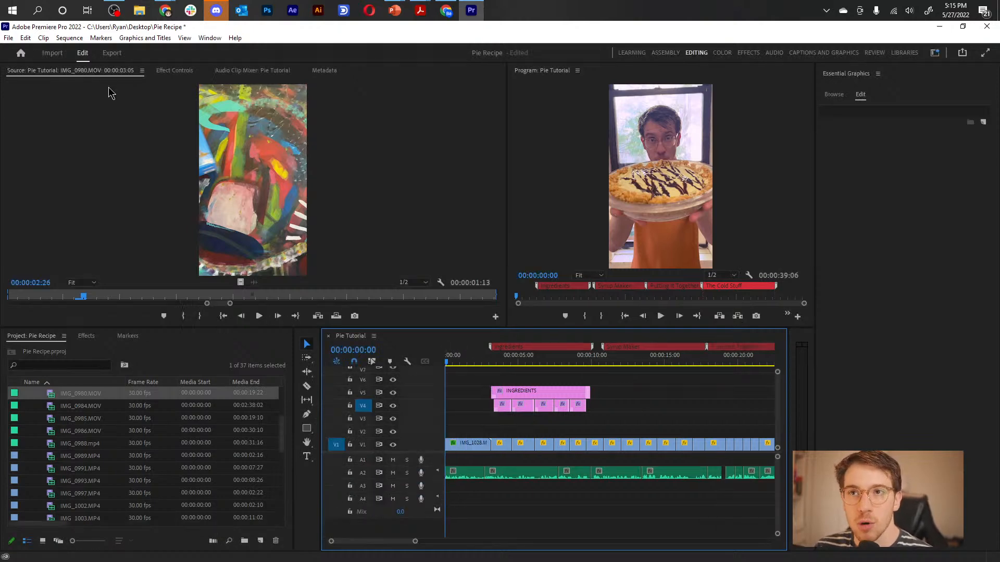
Step: Check the input device in the Audio Hardware preferences and the option to mute input during timeline recording in the Audio preferences
{"action": "left_click", "coordinate": [9, 39]}
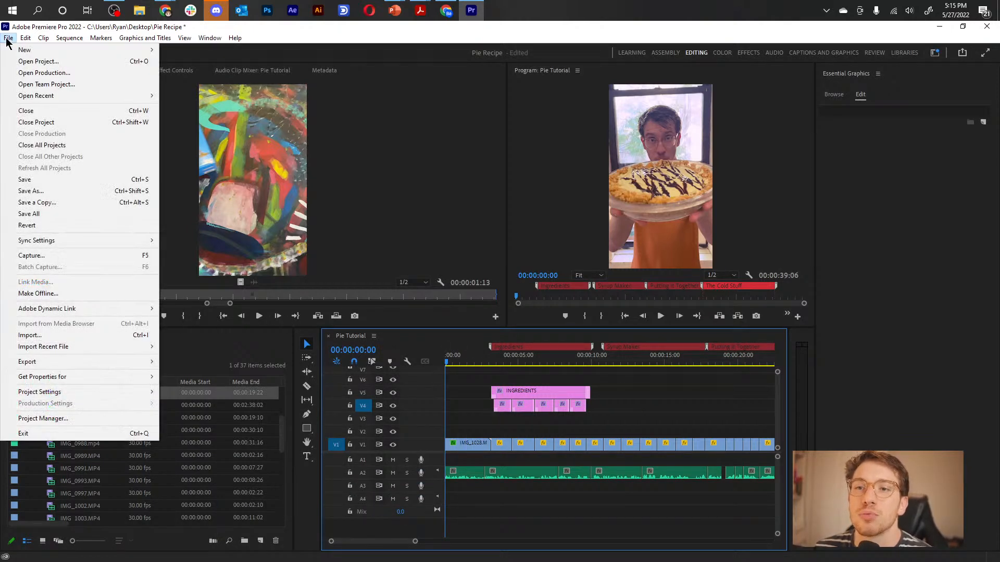
{"action": "mouse_move", "coordinate": [25, 36]}
{"action": "mouse_move", "coordinate": [94, 389]}
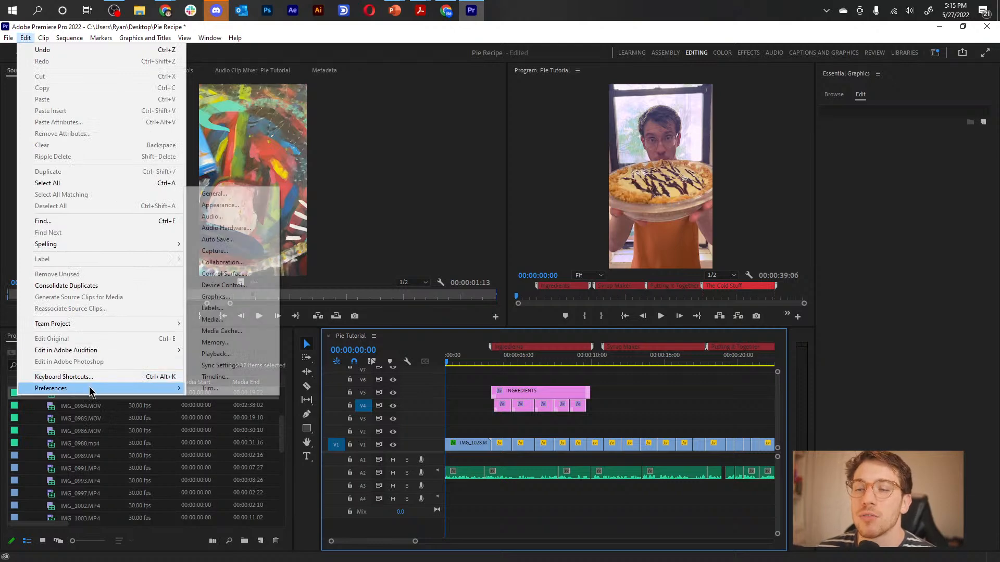
{"action": "left_click", "coordinate": [237, 228]}
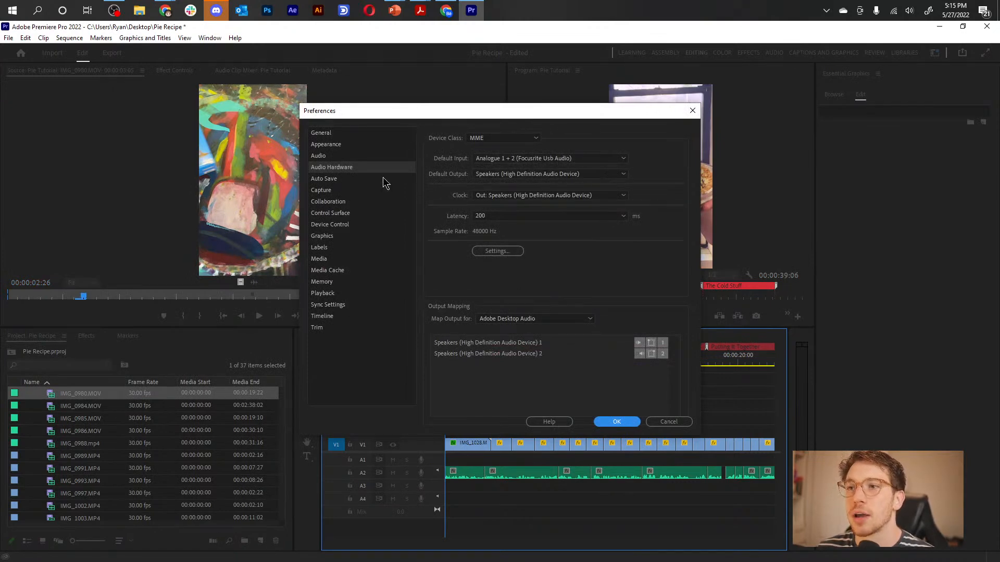
{"action": "left_click", "coordinate": [317, 157]}
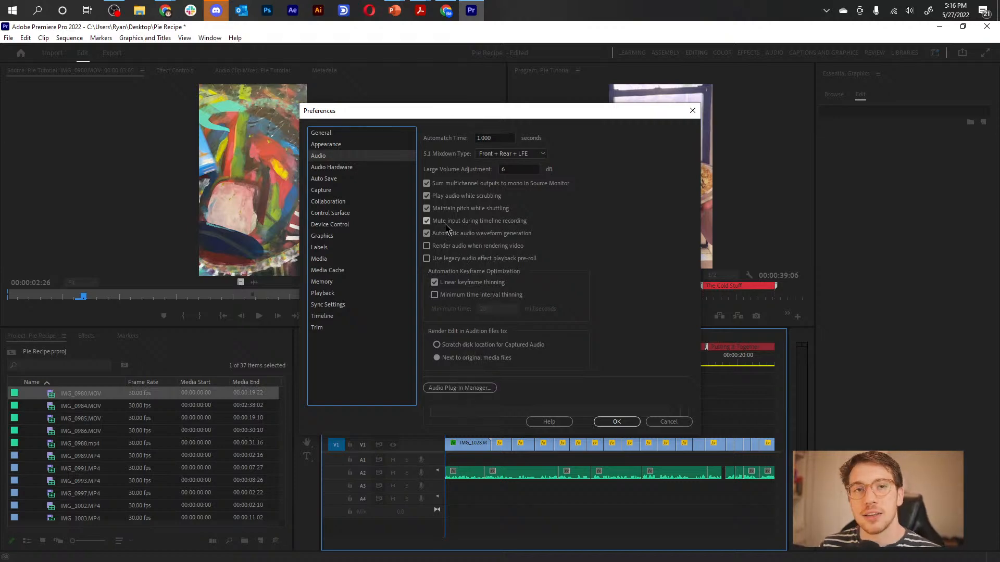
{"action": "left_click", "coordinate": [636, 423]}
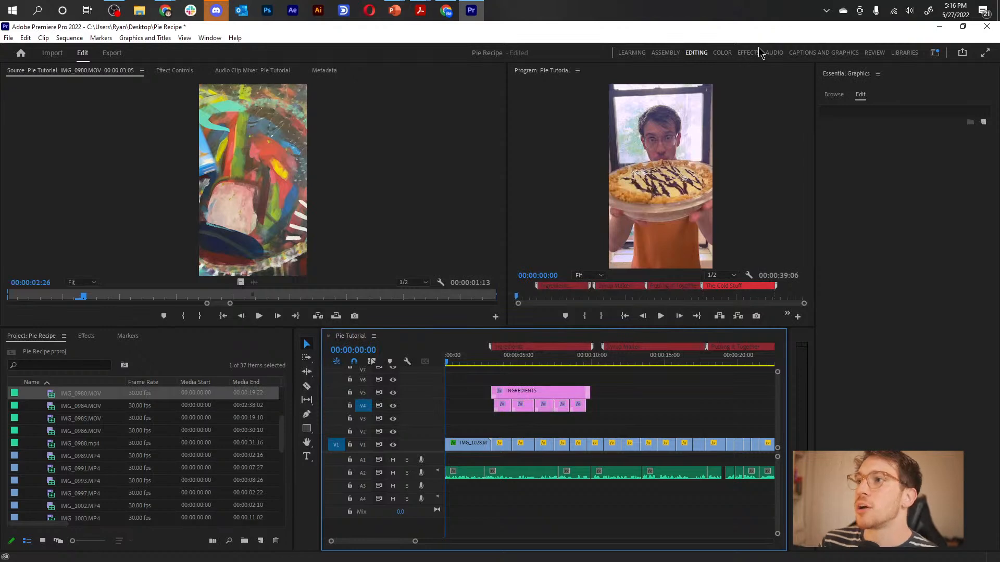
Step: Switch to the Audio workspace, then hide the workspace tabs and show them again
{"action": "left_click", "coordinate": [773, 53]}
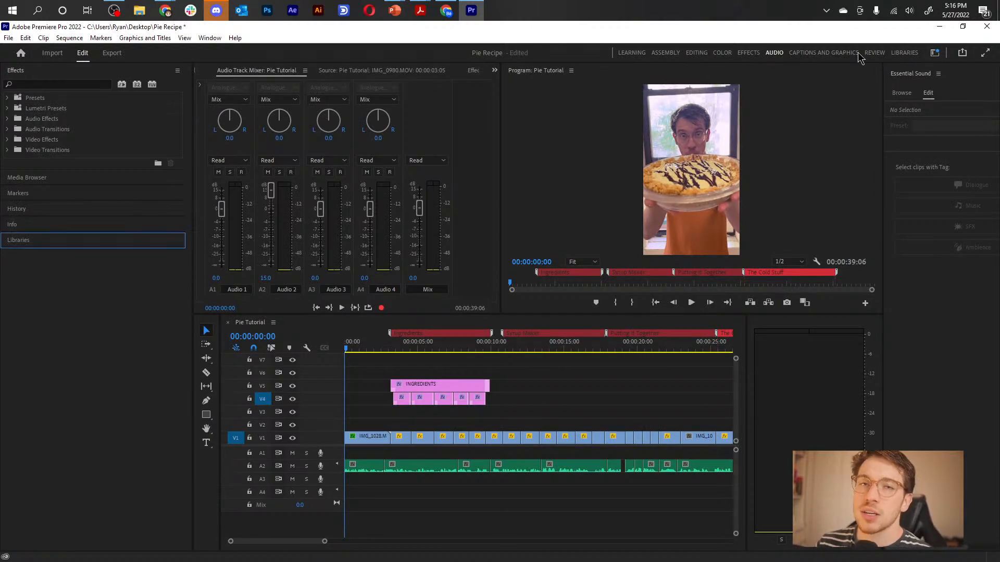
{"action": "left_click", "coordinate": [934, 54]}
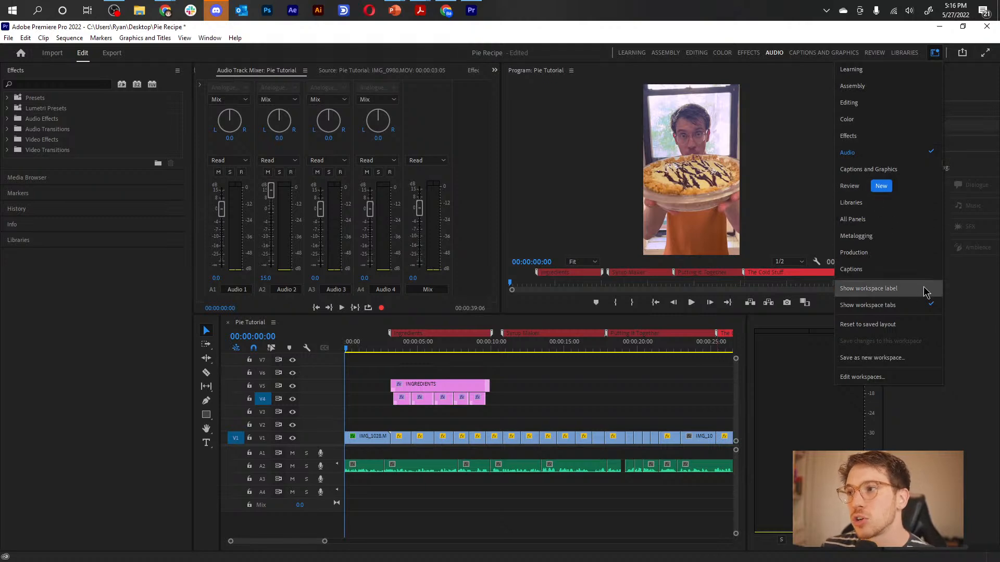
{"action": "left_click", "coordinate": [887, 305]}
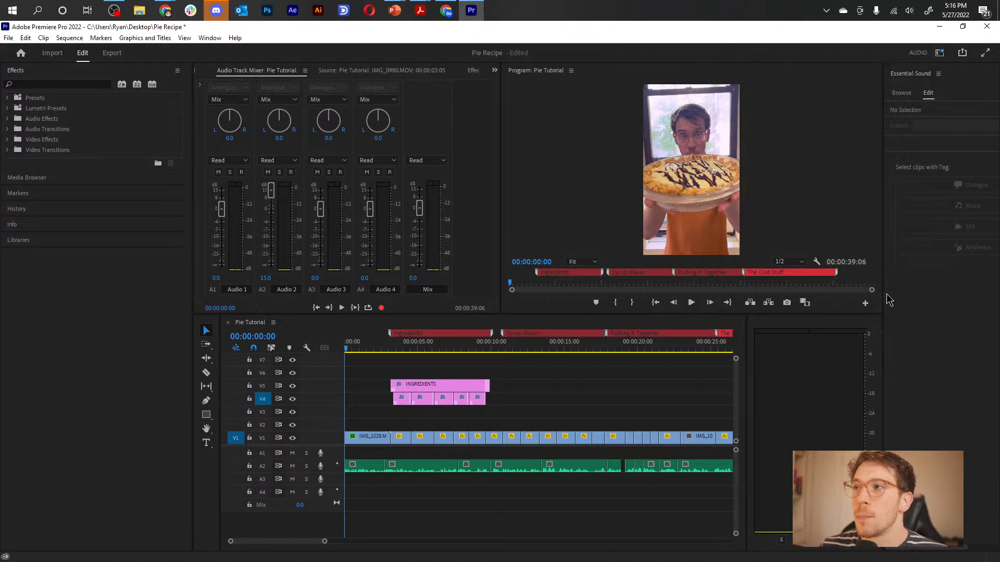
{"action": "left_click", "coordinate": [937, 54]}
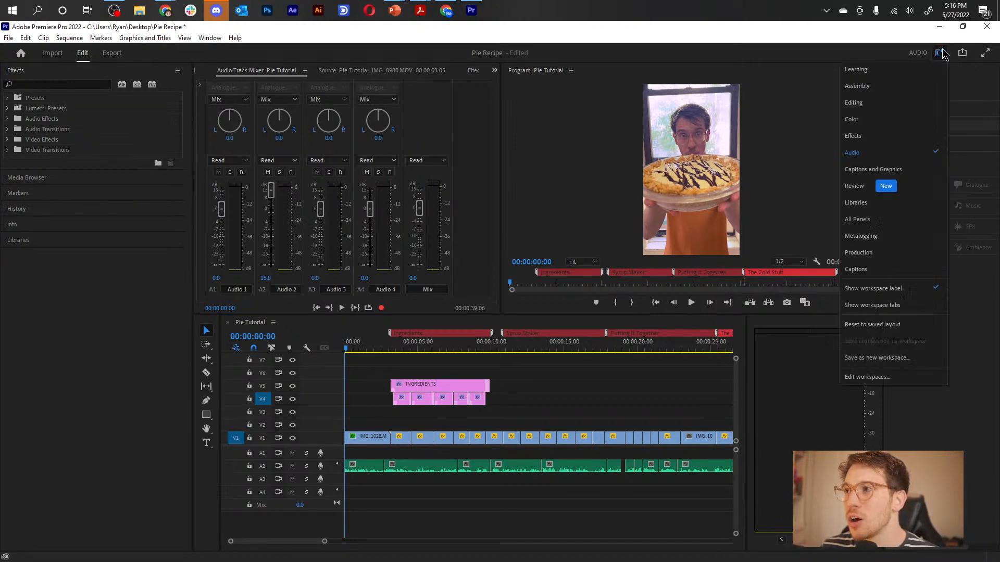
{"action": "left_click", "coordinate": [907, 309]}
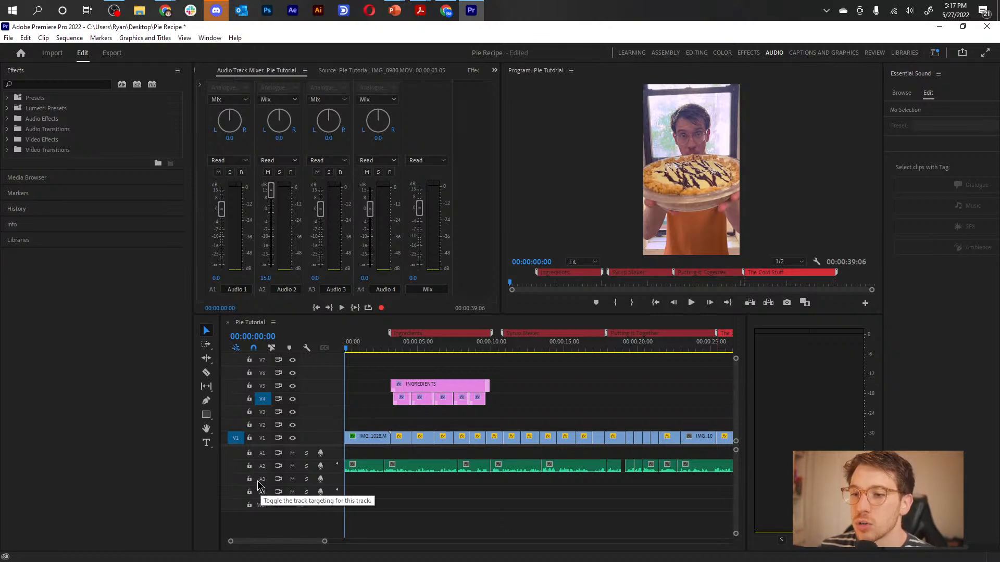
Step: Mute track A2 and enable the Audio 3 track for recording
{"action": "left_click", "coordinate": [292, 466]}
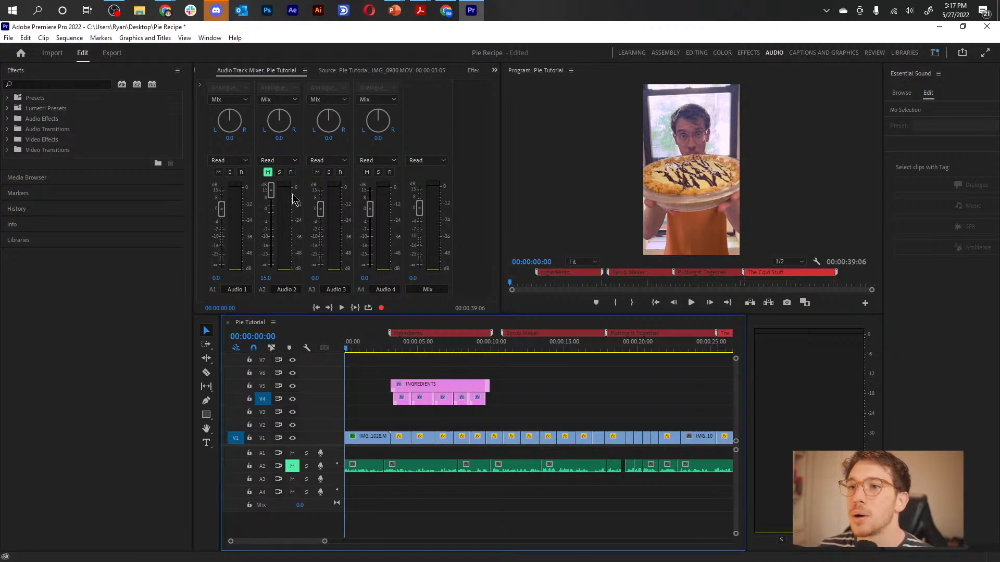
{"action": "left_click", "coordinate": [340, 173]}
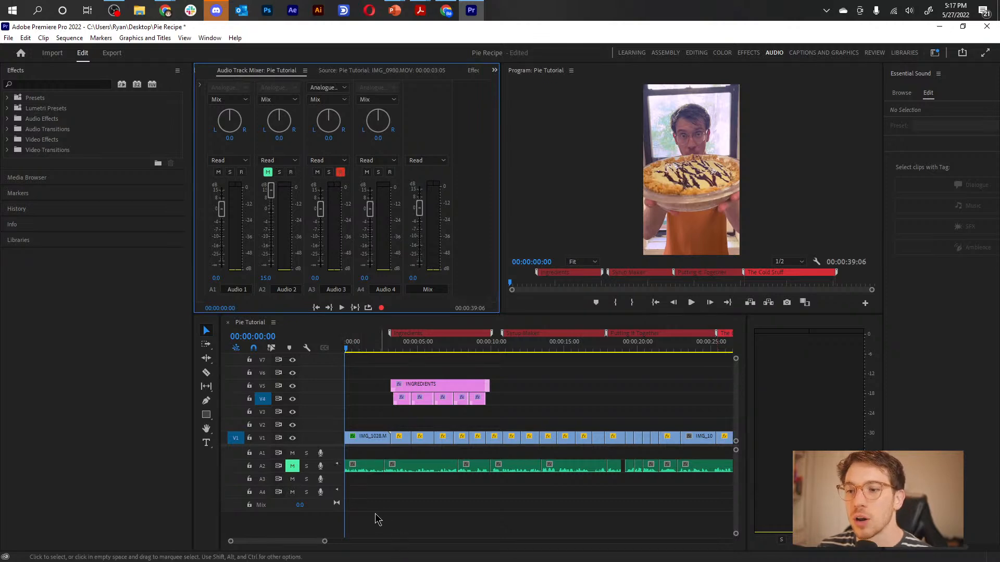
Step: In the voice-over record settings of track A4, rename the track to Fake Voice Over
{"action": "right_click", "coordinate": [321, 498]}
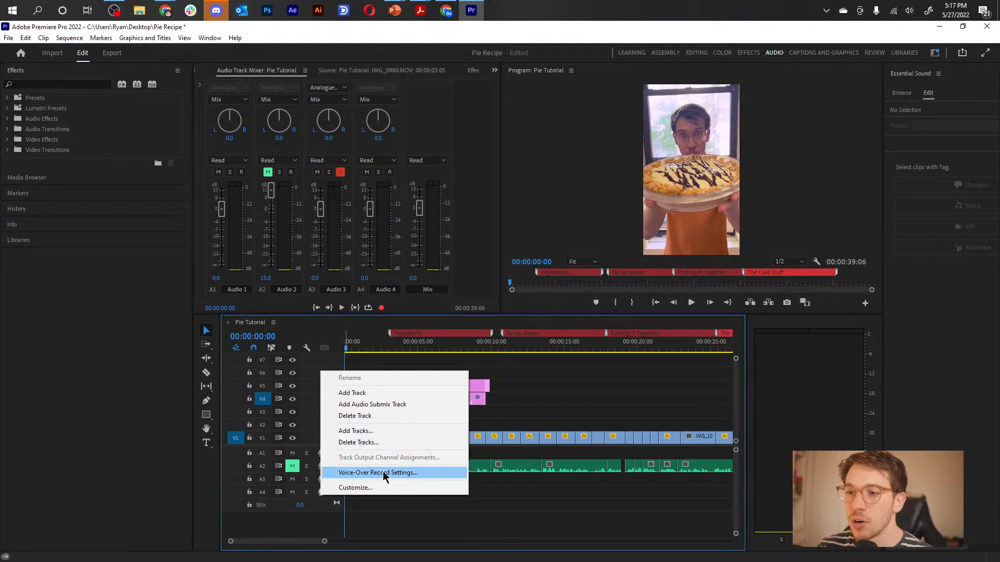
{"action": "left_click", "coordinate": [340, 472]}
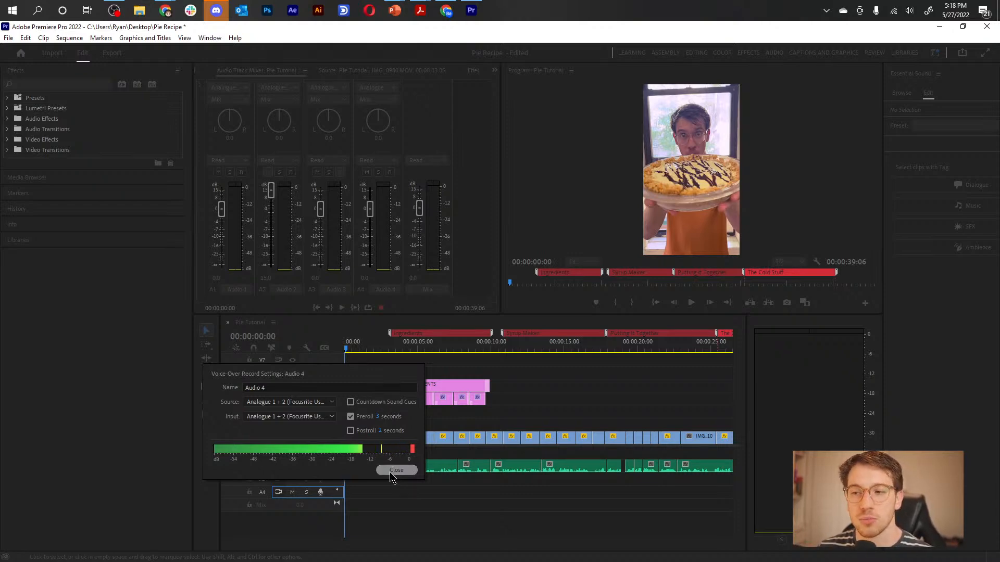
{"action": "left_click", "coordinate": [293, 388]}
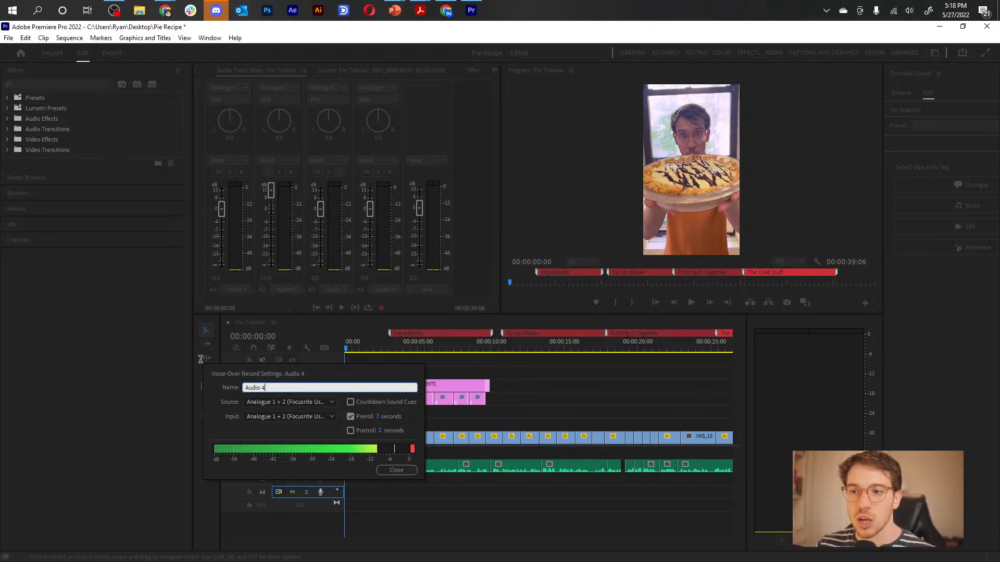
{"action": "type", "text": "Fake V"}
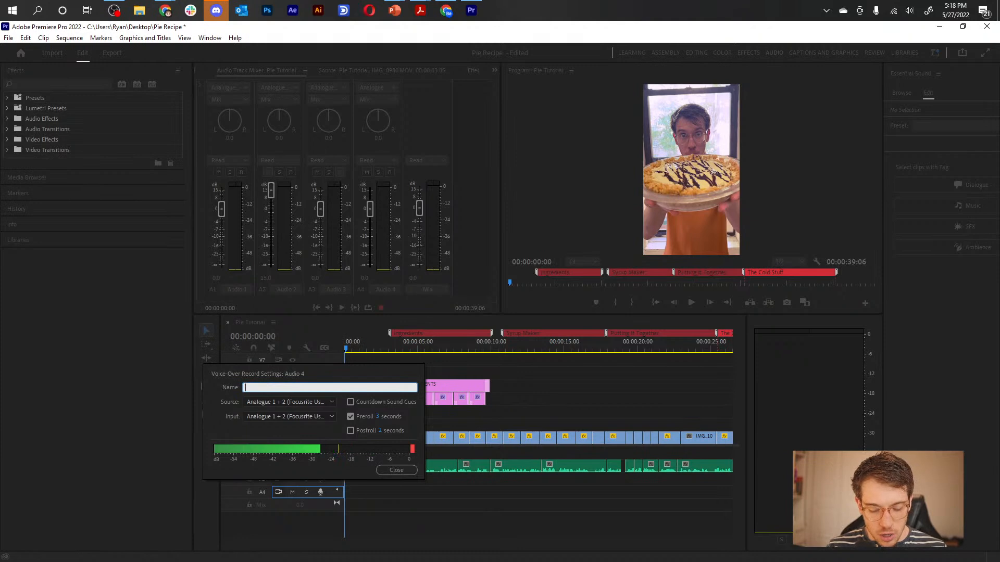
{"action": "type", "text": "oice Over"}
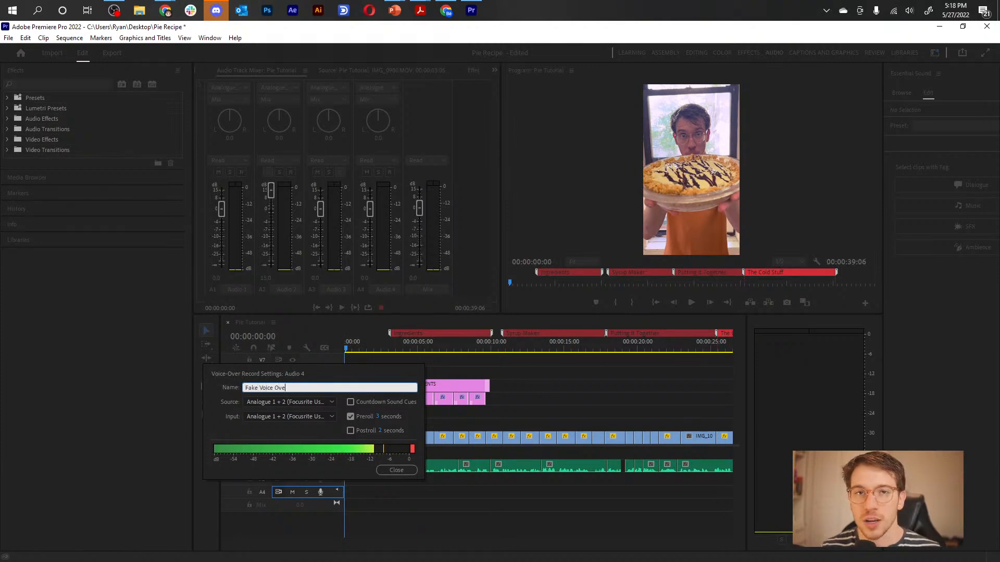
{"action": "left_click", "coordinate": [396, 471]}
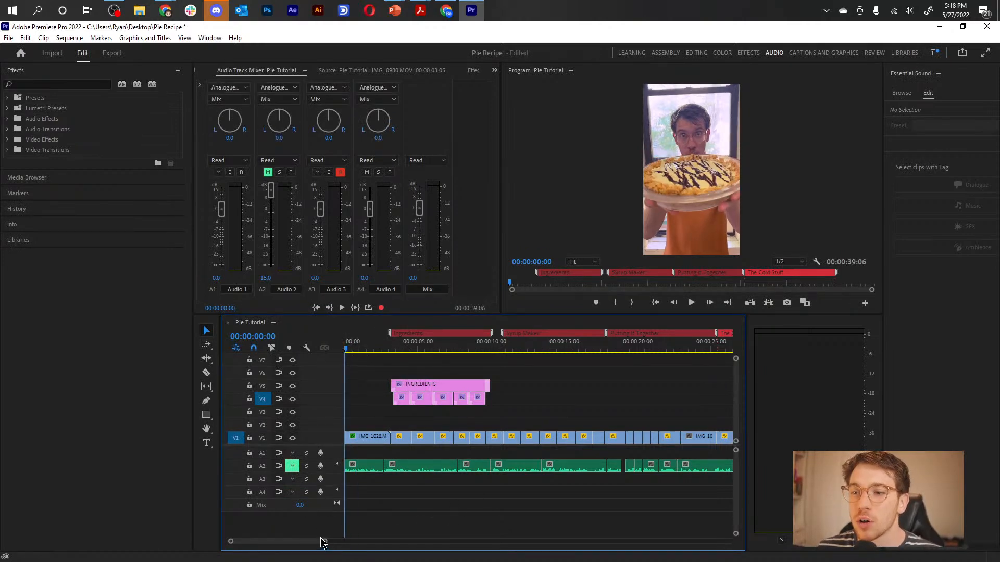
Step: Record a test voice-over onto track A3 from the sequence start to about 00:00:17:23, and select the recorded clip
{"action": "left_click", "coordinate": [320, 479]}
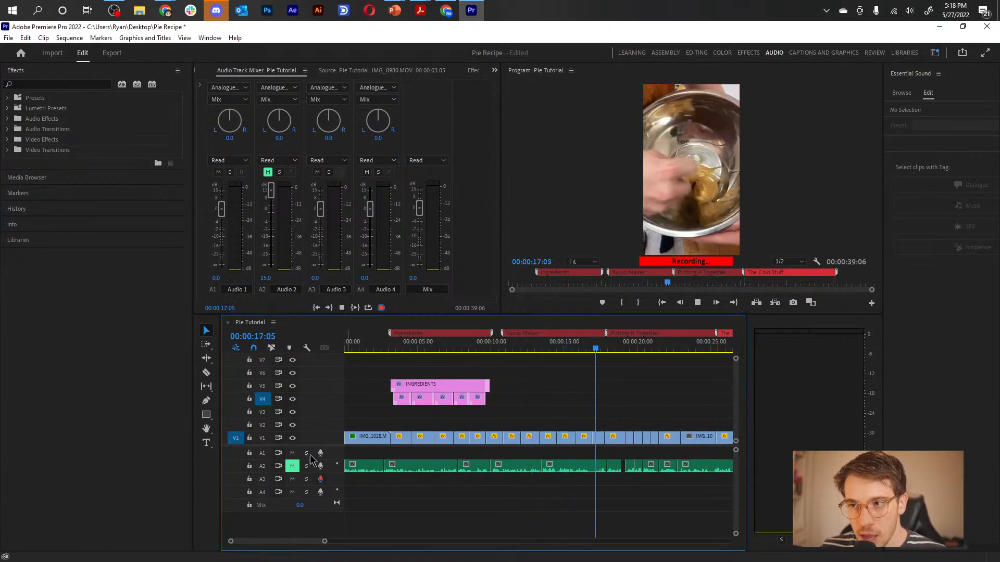
{"action": "key", "text": "space"}
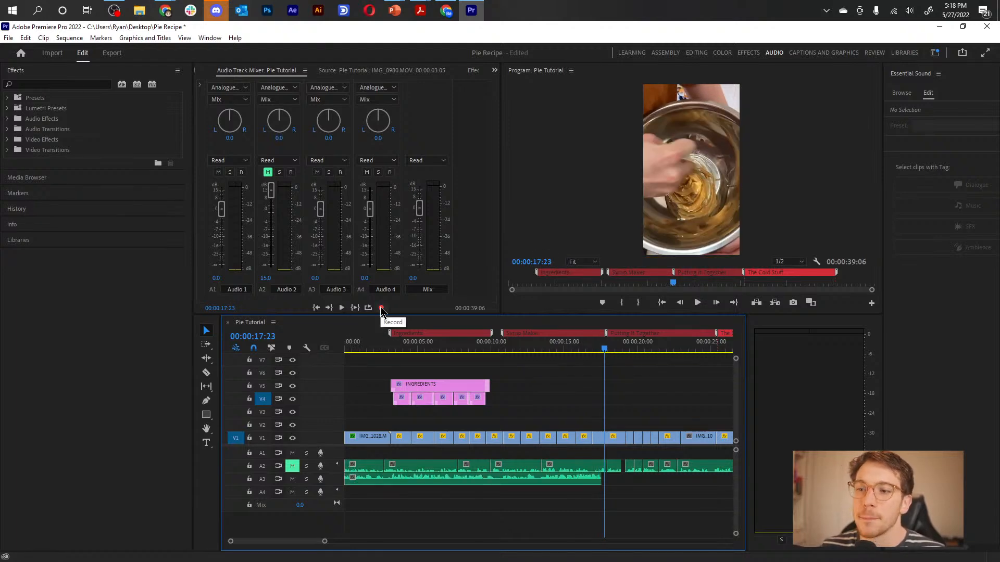
{"action": "left_click", "coordinate": [493, 479]}
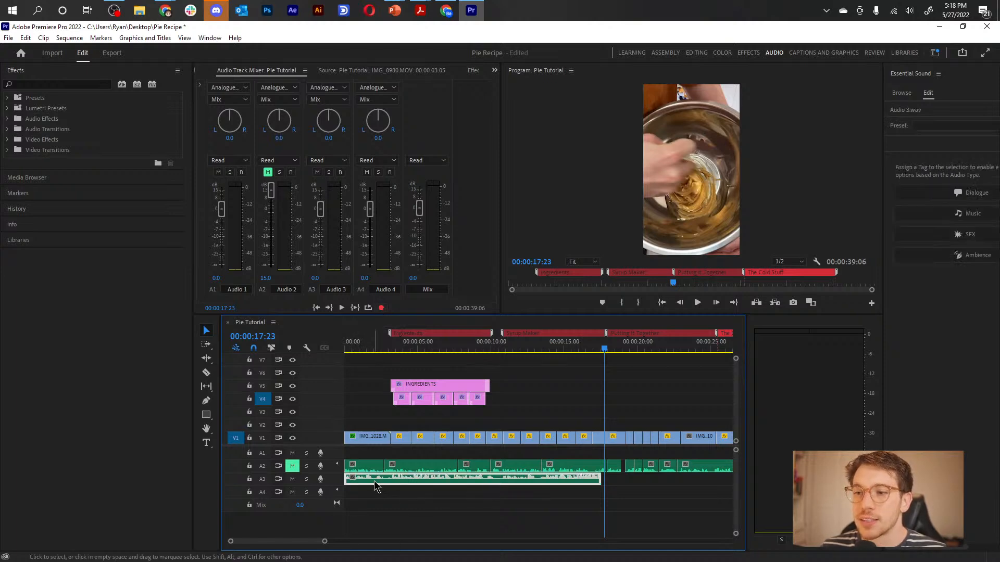
Step: Split the voice-over clip on A3 with the Razor at about 3 and 8 seconds, and select all three pieces
{"action": "key", "text": "c"}
{"action": "left_click", "coordinate": [390, 479]}
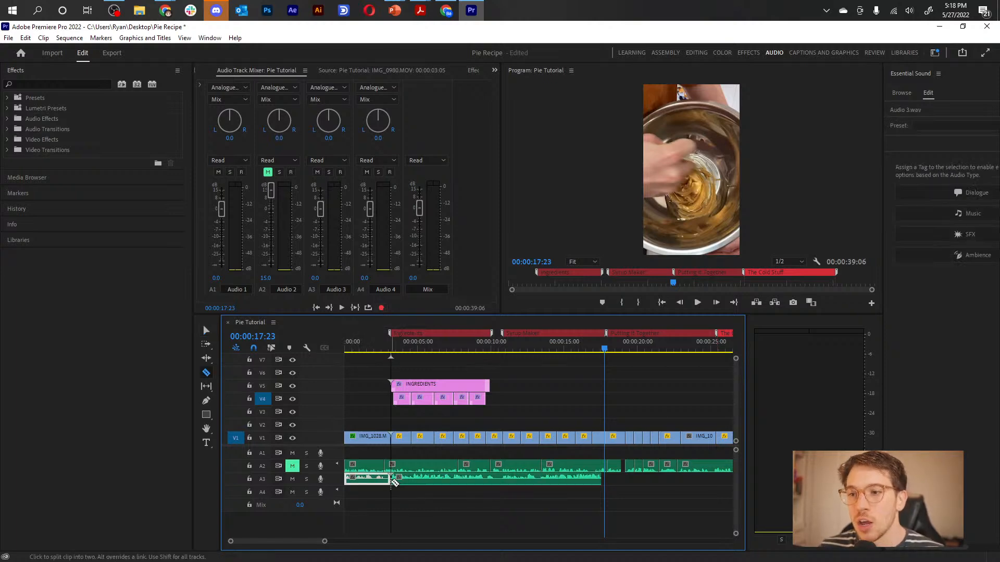
{"action": "left_click", "coordinate": [459, 479]}
{"action": "key", "text": "v"}
{"action": "left_click_drag", "start_coordinate": [579, 510], "coordinate": [357, 476]}
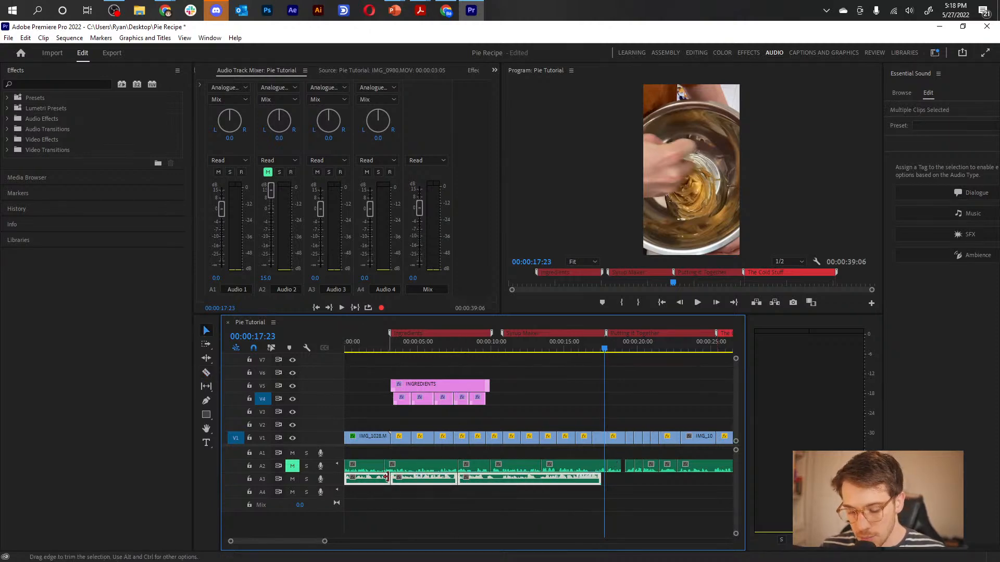
Step: Select the middle voice-over piece on A3 and examine its volume and channel volume settings in Effect Controls
{"action": "left_click", "coordinate": [420, 502]}
{"action": "left_click", "coordinate": [401, 482]}
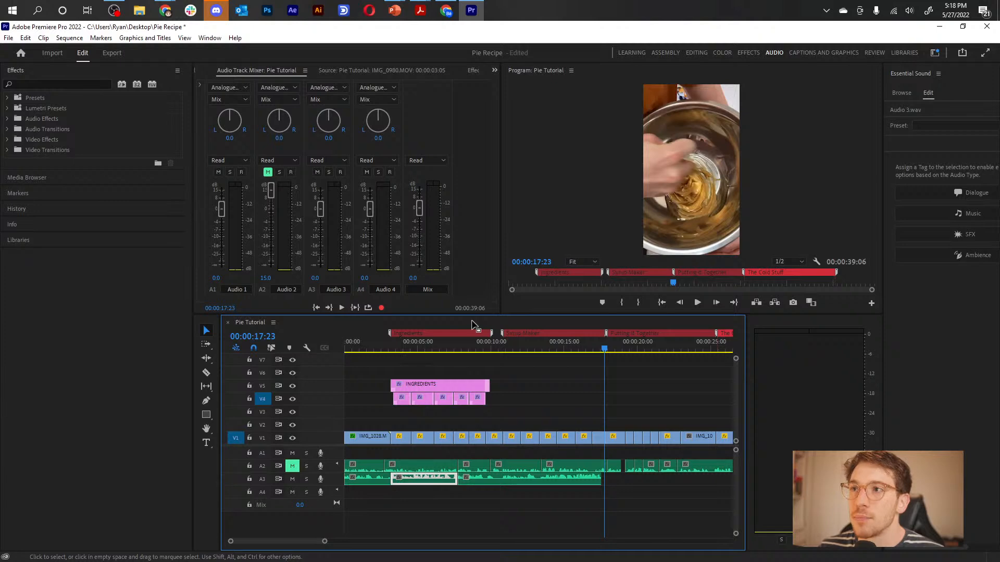
{"action": "left_click", "coordinate": [472, 71]}
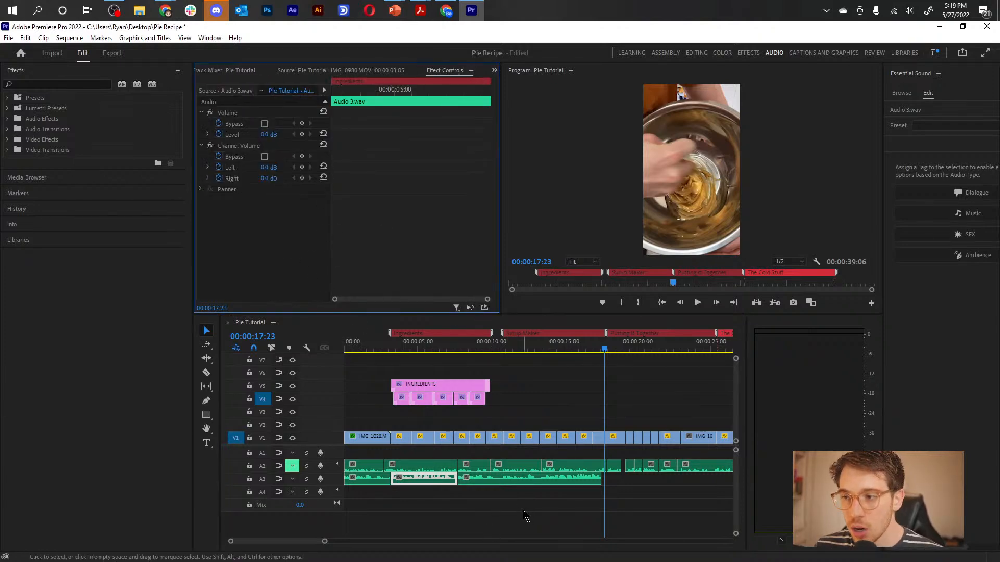
Step: Delete all three voice-over pieces from track A3
{"action": "left_click_drag", "start_coordinate": [620, 493], "coordinate": [342, 484]}
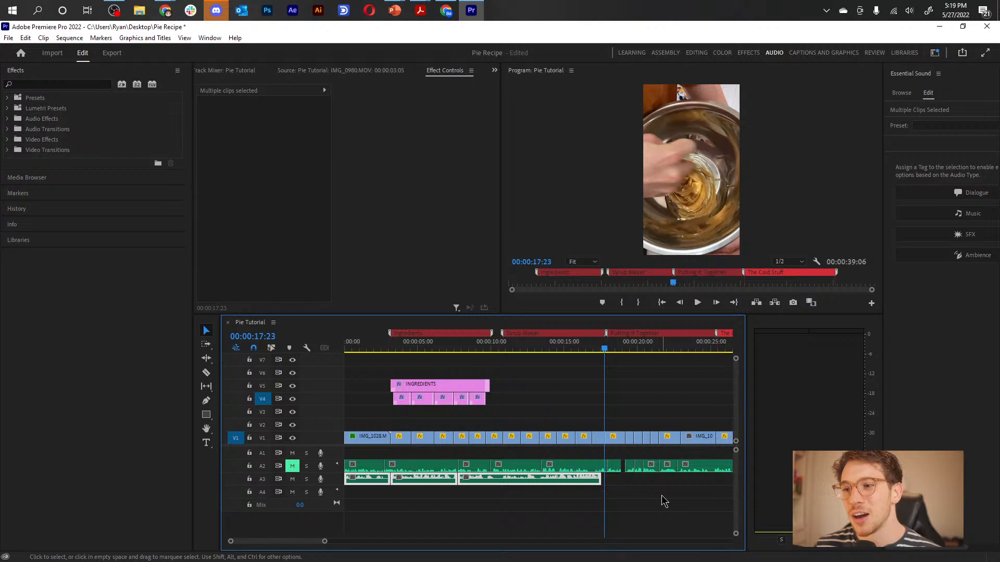
{"action": "key", "text": "Delete"}
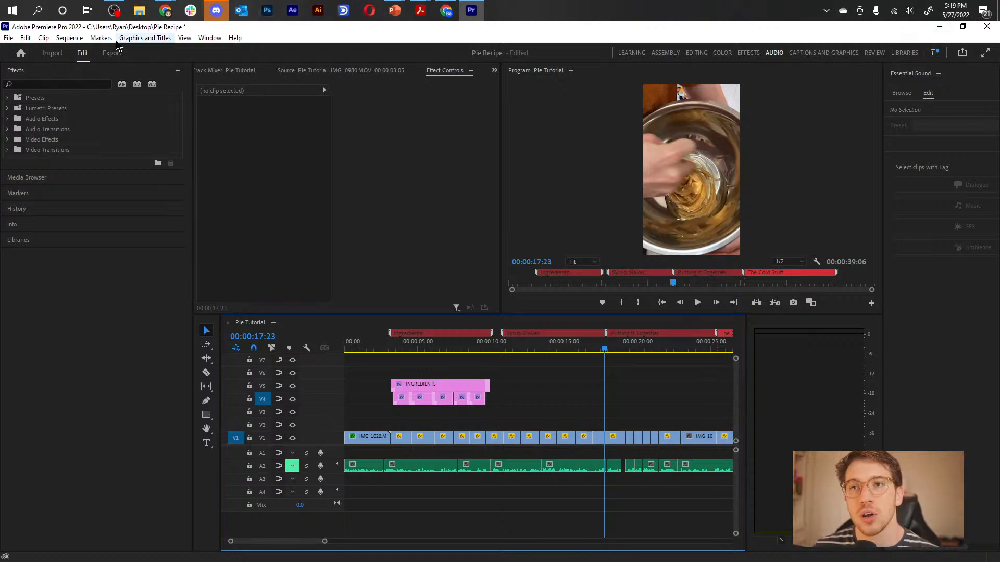
Step: Check the available media file presets on the Export page, and return to editing the sequence
{"action": "left_click", "coordinate": [108, 55]}
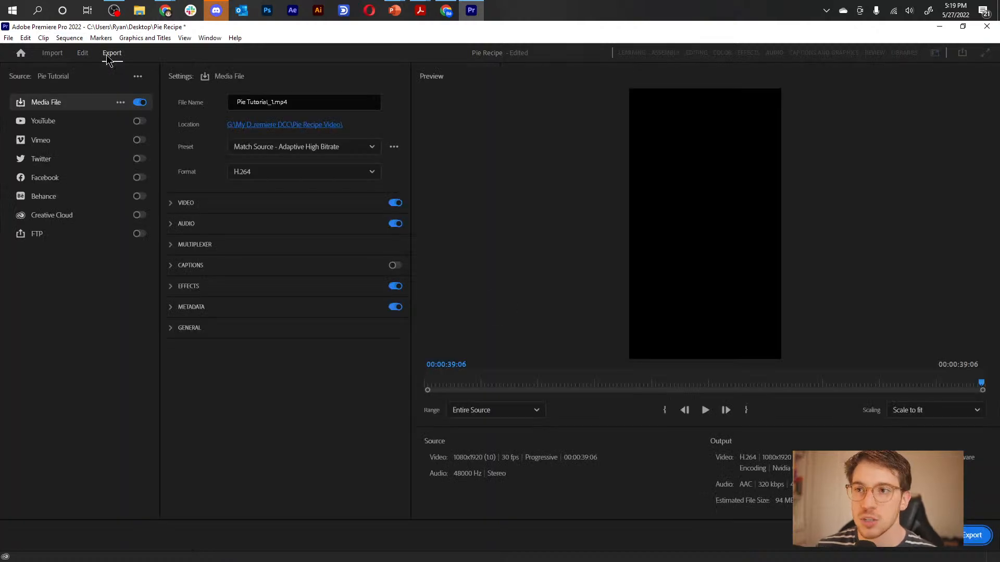
{"action": "left_click", "coordinate": [264, 148]}
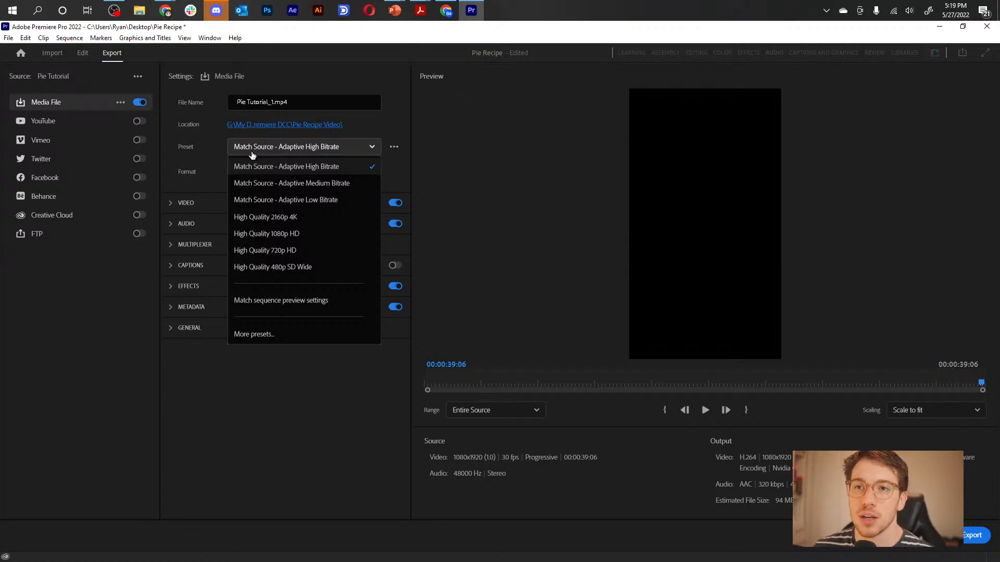
{"action": "left_click", "coordinate": [253, 150]}
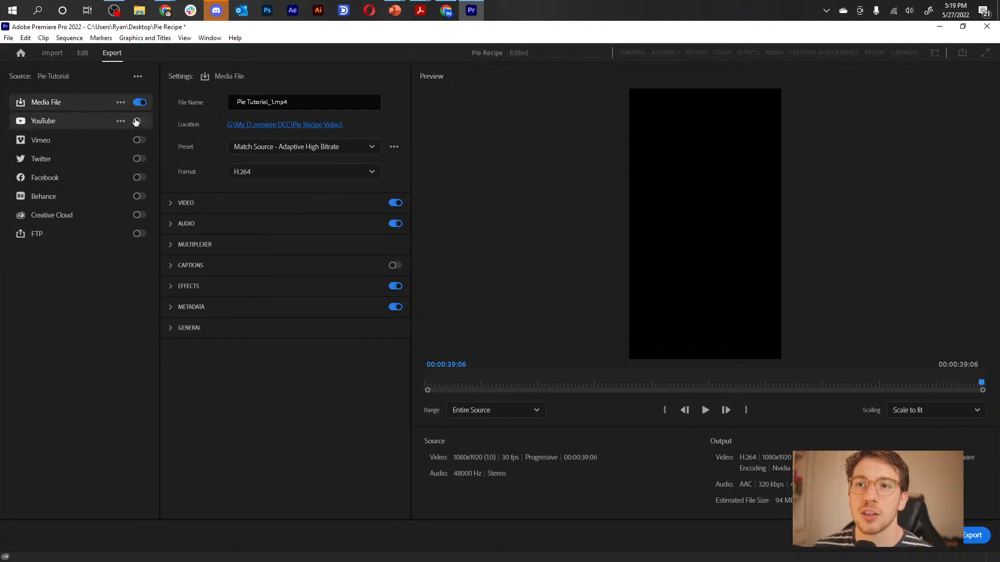
{"action": "left_click", "coordinate": [83, 53]}
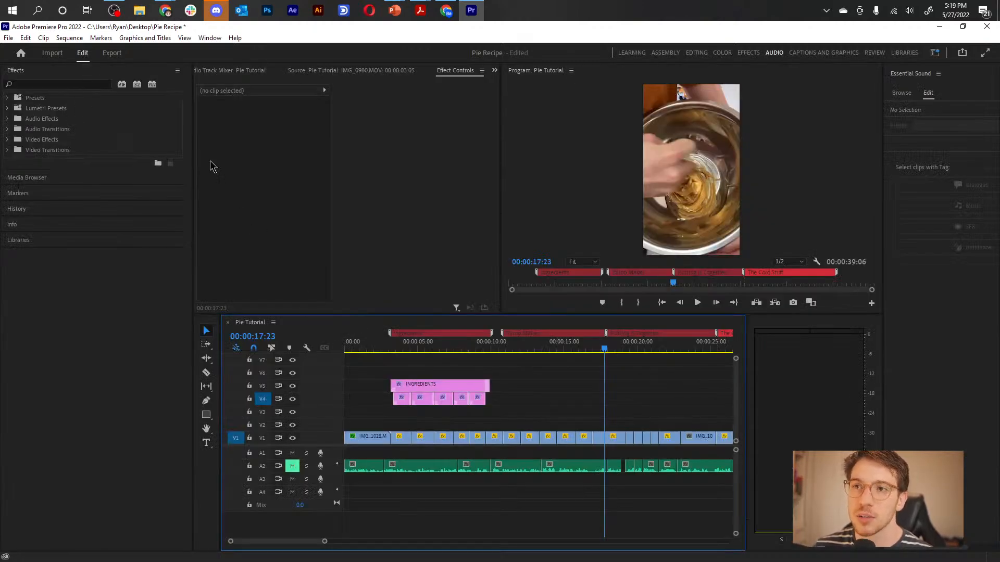
Step: Export the sequence markers to the Desktop as a text file named Pie Tutorial Titles
{"action": "left_click", "coordinate": [69, 37]}
{"action": "mouse_move", "coordinate": [44, 37]}
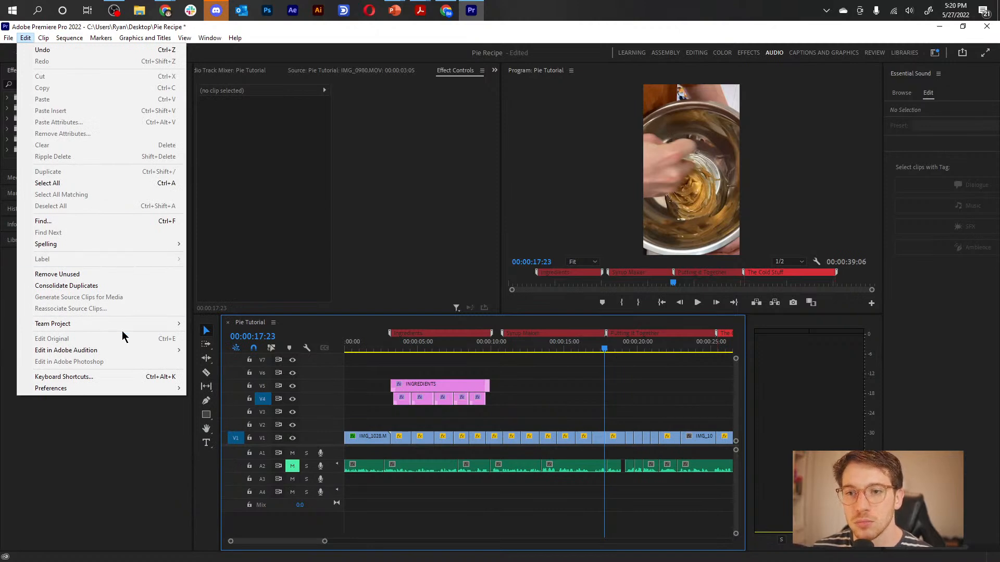
{"action": "left_click", "coordinate": [8, 38]}
{"action": "mouse_move", "coordinate": [105, 363]}
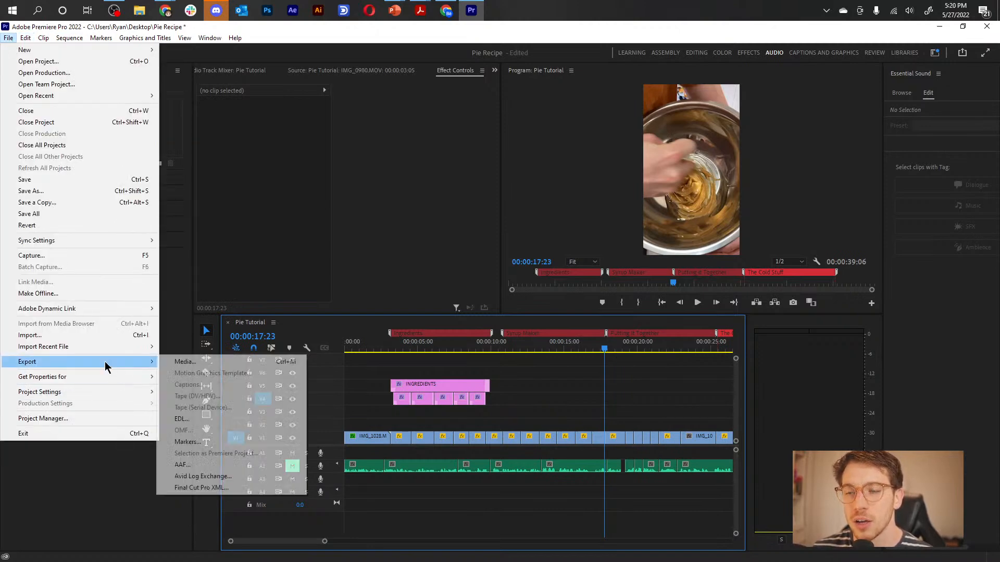
{"action": "left_click", "coordinate": [248, 442]}
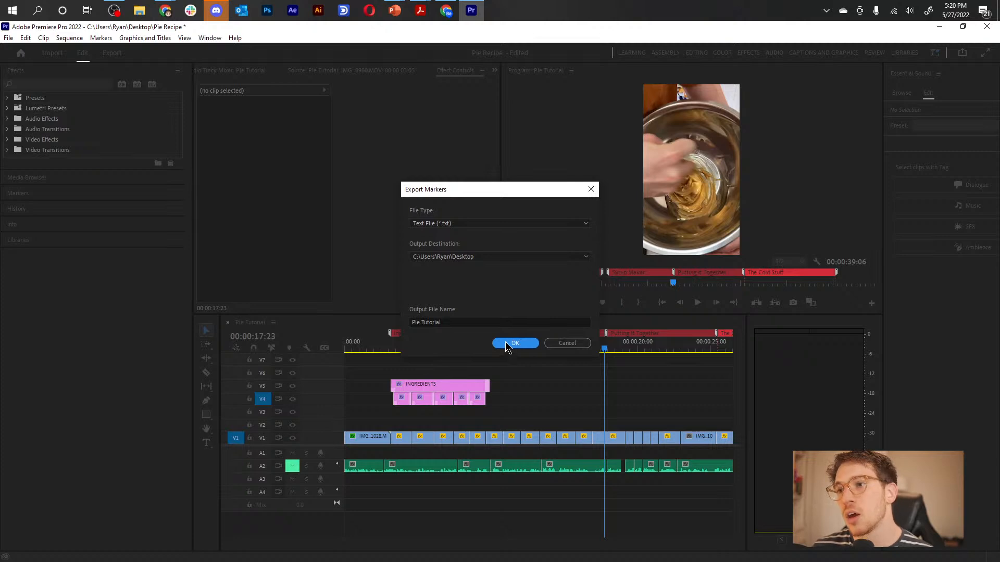
{"action": "left_click", "coordinate": [455, 322]}
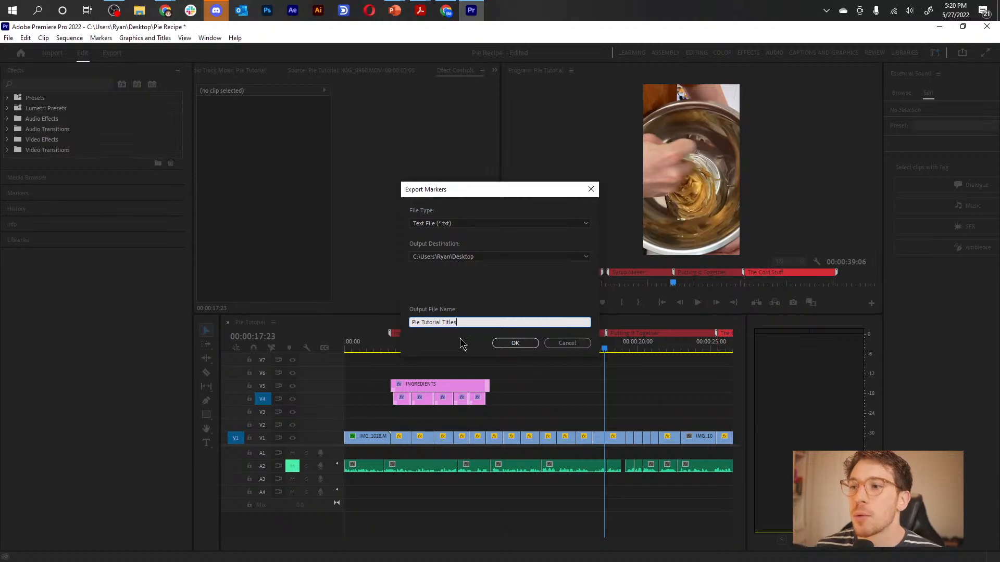
{"action": "left_click", "coordinate": [515, 343]}
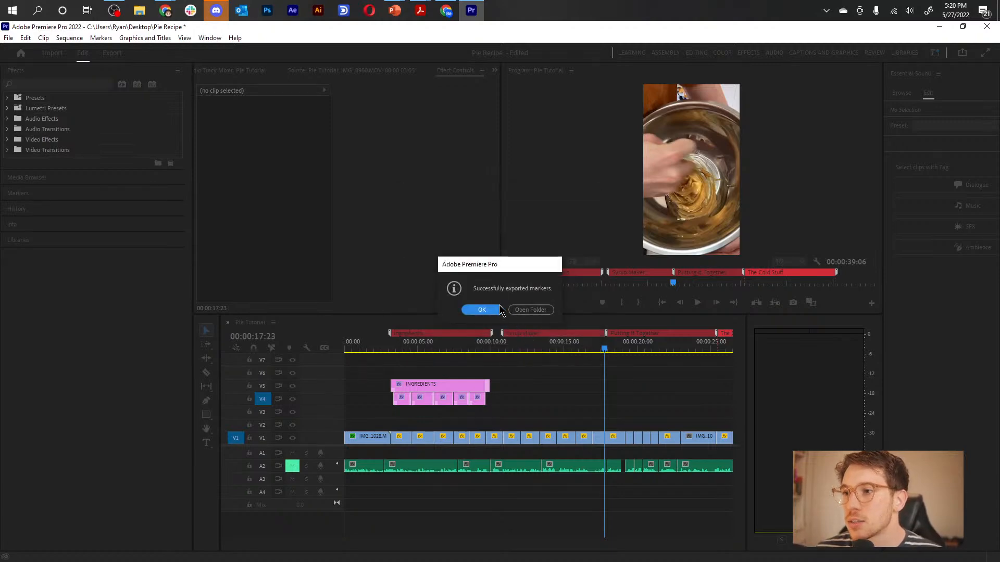
Step: Open the export's output folder and view the Pie Tutorial Titles text file in Notepad
{"action": "left_click", "coordinate": [533, 311]}
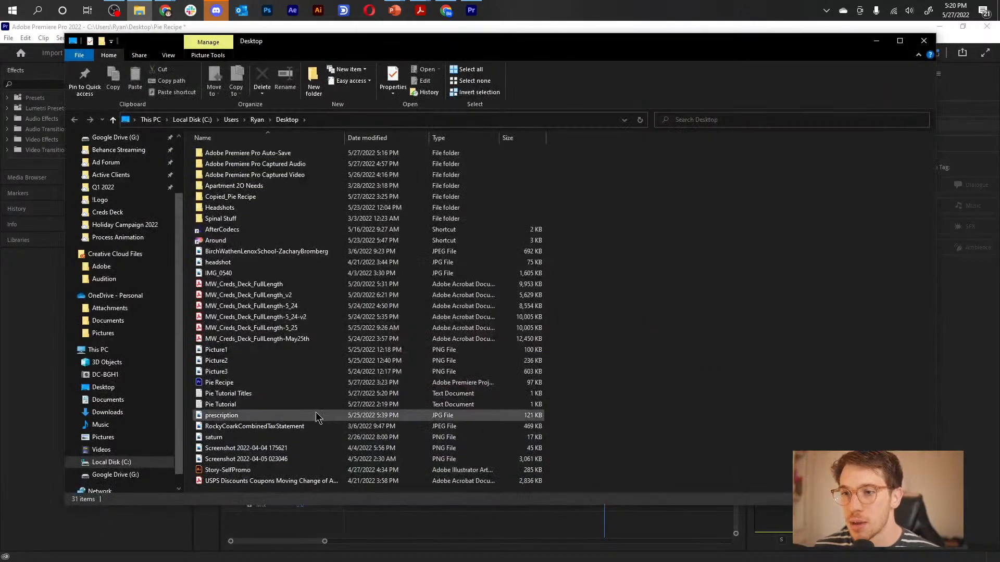
{"action": "double_click", "coordinate": [253, 394]}
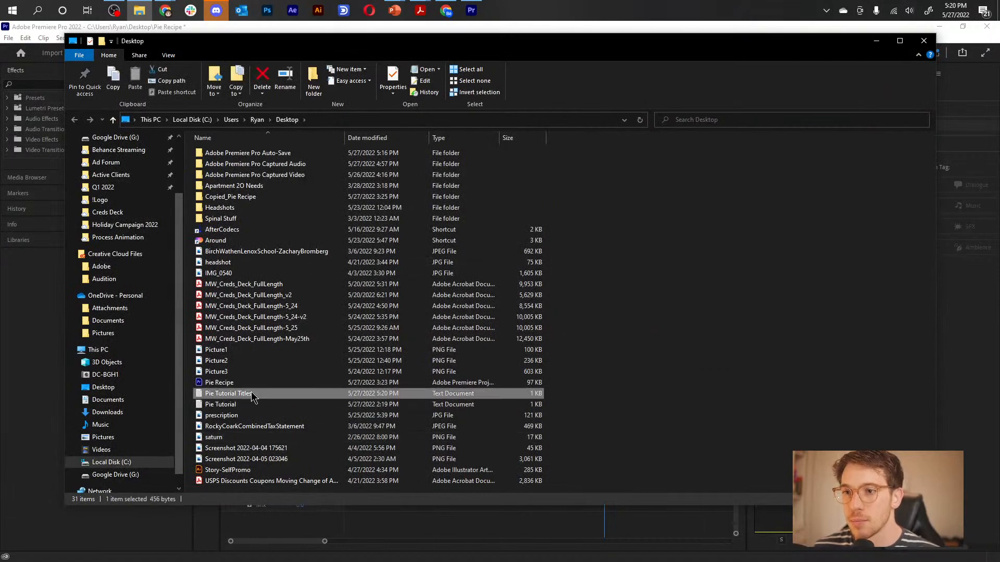
Step: Delete the header row with Asset Name, In Point and Description from the text file
{"action": "left_click_drag", "start_coordinate": [401, 64], "coordinate": [50, 16]}
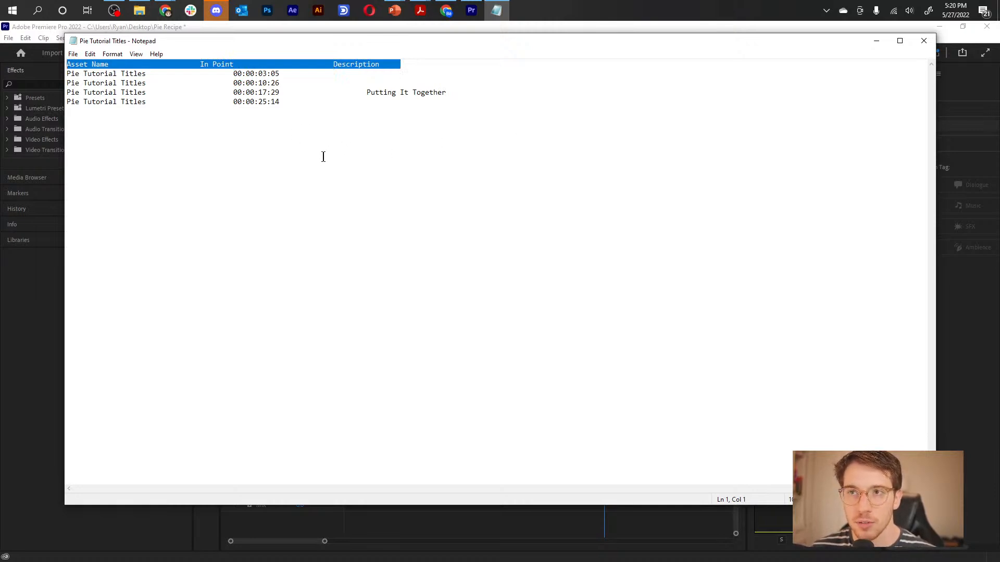
{"action": "key", "text": "Delete"}
{"action": "key", "text": "Delete"}
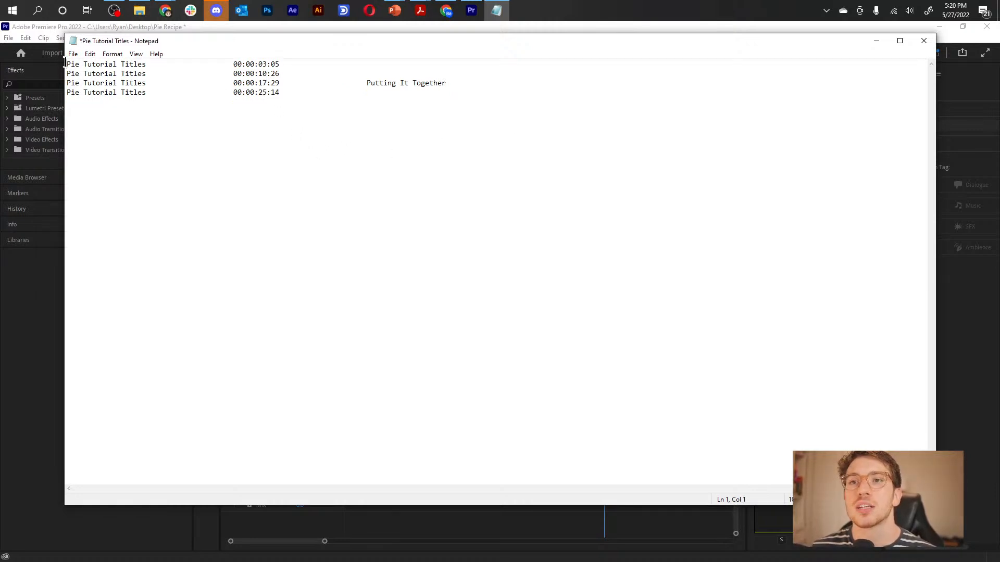
Step: Remove the repeated Pie Tutorial Titles text and the spacing before the timecode on all four marker lines
{"action": "left_click_drag", "start_coordinate": [68, 64], "coordinate": [140, 105]}
{"action": "left_click", "coordinate": [173, 100]}
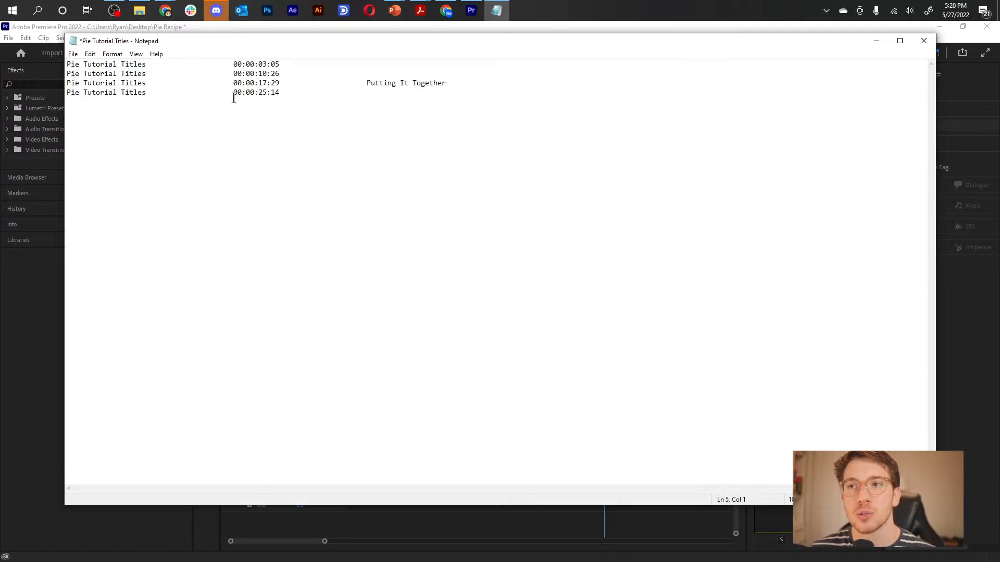
{"action": "left_click_drag", "start_coordinate": [232, 92], "coordinate": [35, 91]}
{"action": "key", "text": "Delete"}
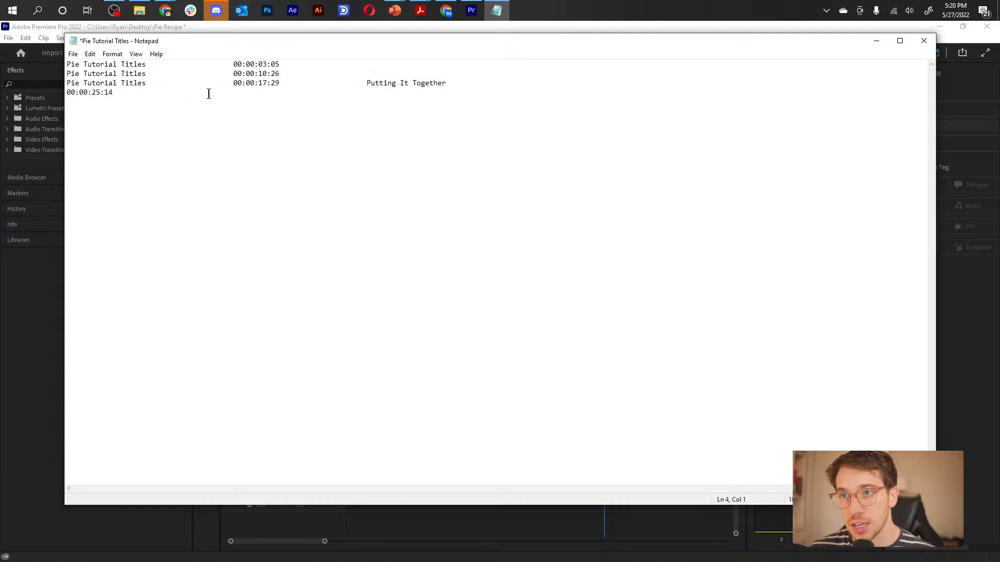
{"action": "left_click_drag", "start_coordinate": [234, 87], "coordinate": [61, 82]}
{"action": "key", "text": "Delete"}
{"action": "left_click_drag", "start_coordinate": [232, 73], "coordinate": [56, 74]}
{"action": "key", "text": "Delete"}
{"action": "left_click_drag", "start_coordinate": [234, 64], "coordinate": [34, 58]}
{"action": "key", "text": "Delete"}
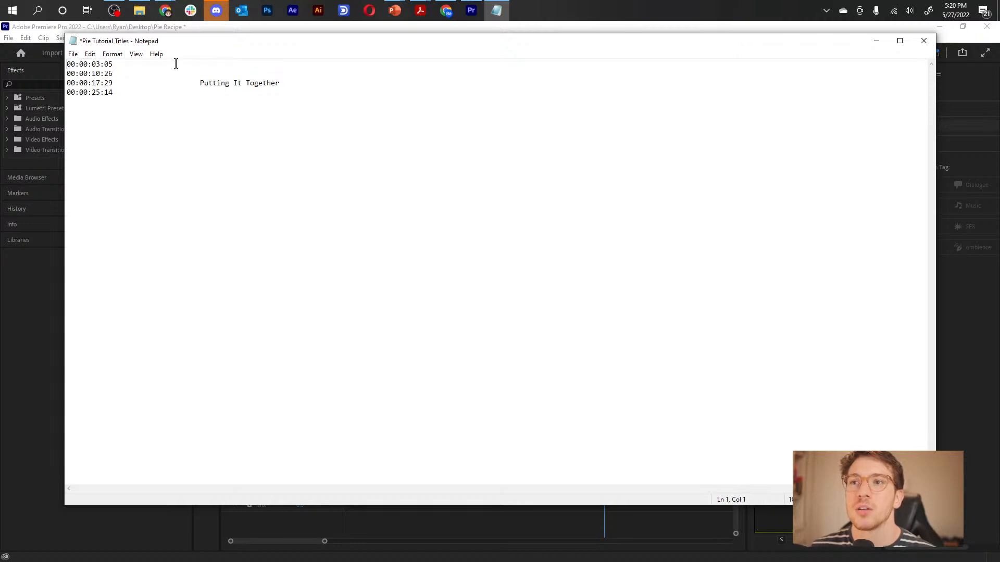
Step: Undo the last text deletion, and close the text file without saving the changes
{"action": "key", "text": "ctrl+z"}
{"action": "key", "text": "ctrl+z"}
{"action": "key", "text": "ctrl+z"}
{"action": "key", "text": "ctrl+z"}
{"action": "key", "text": "ctrl+z"}
{"action": "key", "text": "ctrl+z"}
{"action": "key", "text": "ctrl+z"}
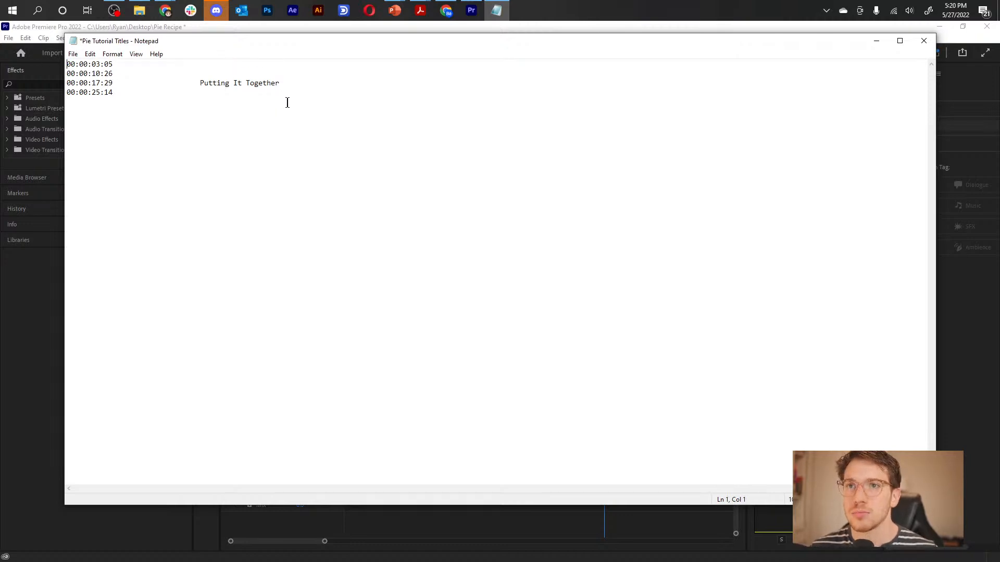
{"action": "left_click", "coordinate": [90, 54]}
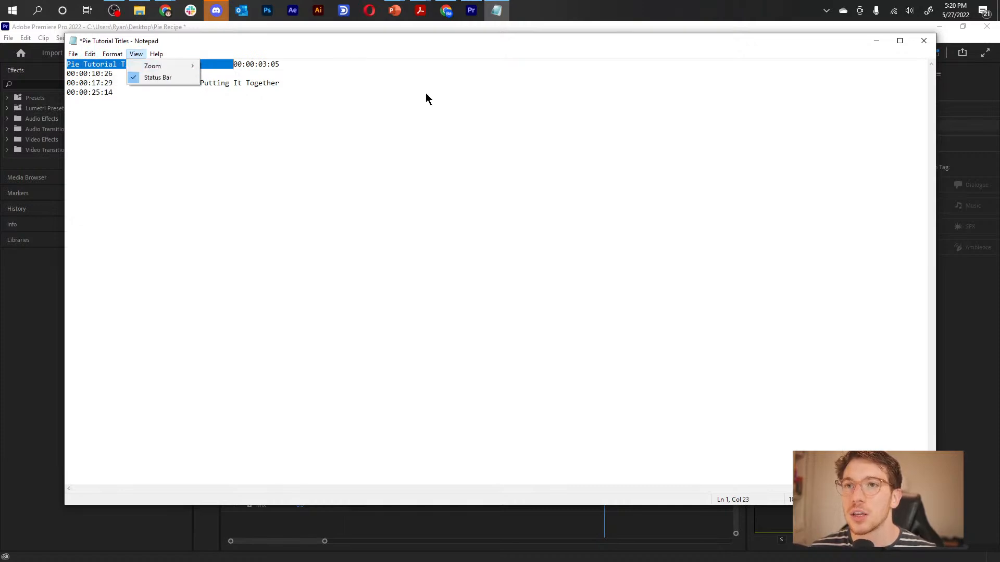
{"action": "left_click", "coordinate": [923, 40]}
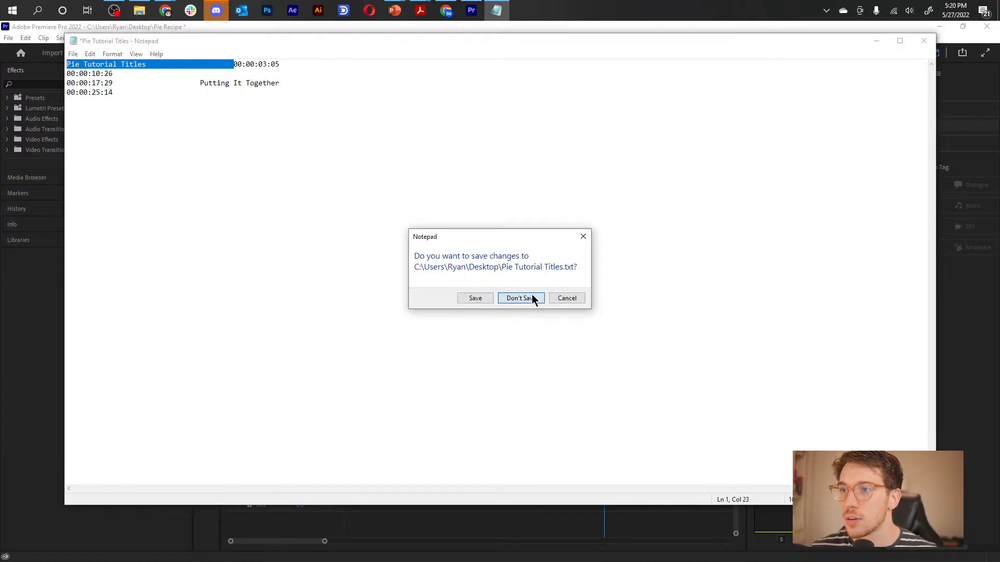
{"action": "left_click", "coordinate": [531, 297]}
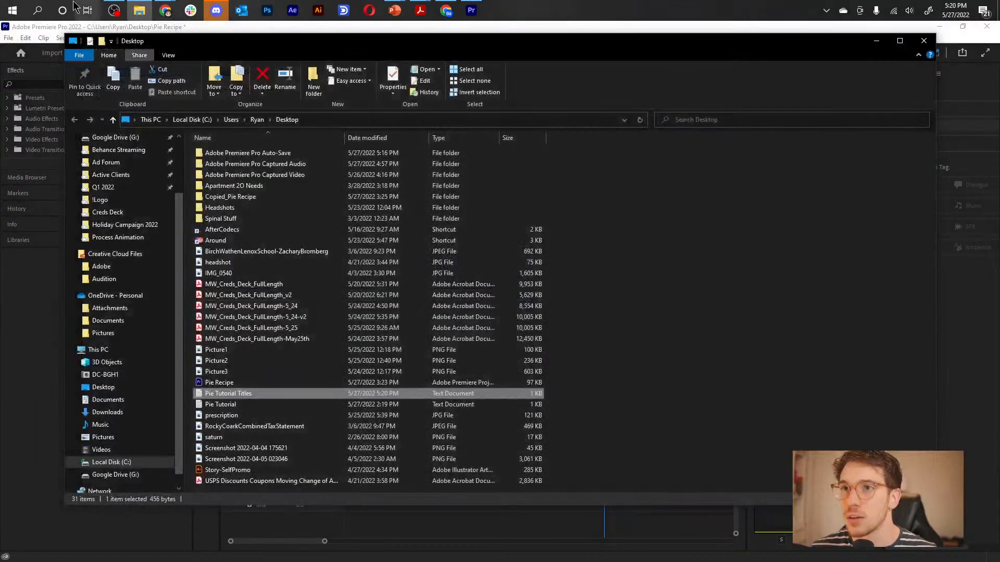
Step: Reopen the Pie Tutorial Titles text file to check the Description column, and close the file and the Desktop folder window
{"action": "double_click", "coordinate": [253, 394]}
{"action": "double_click", "coordinate": [387, 93]}
{"action": "left_click", "coordinate": [387, 92]}
{"action": "left_click", "coordinate": [443, 94]}
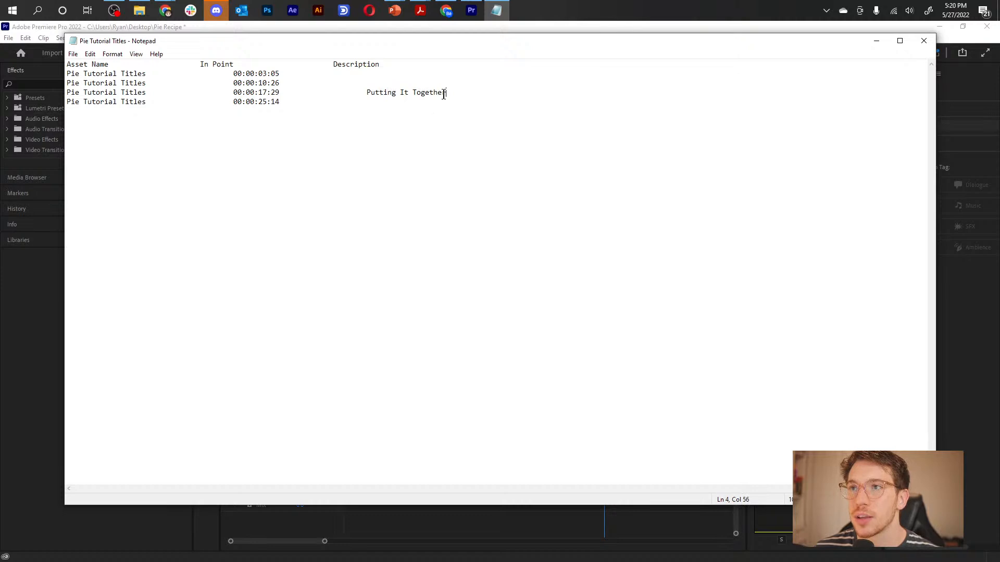
{"action": "left_click", "coordinate": [922, 41]}
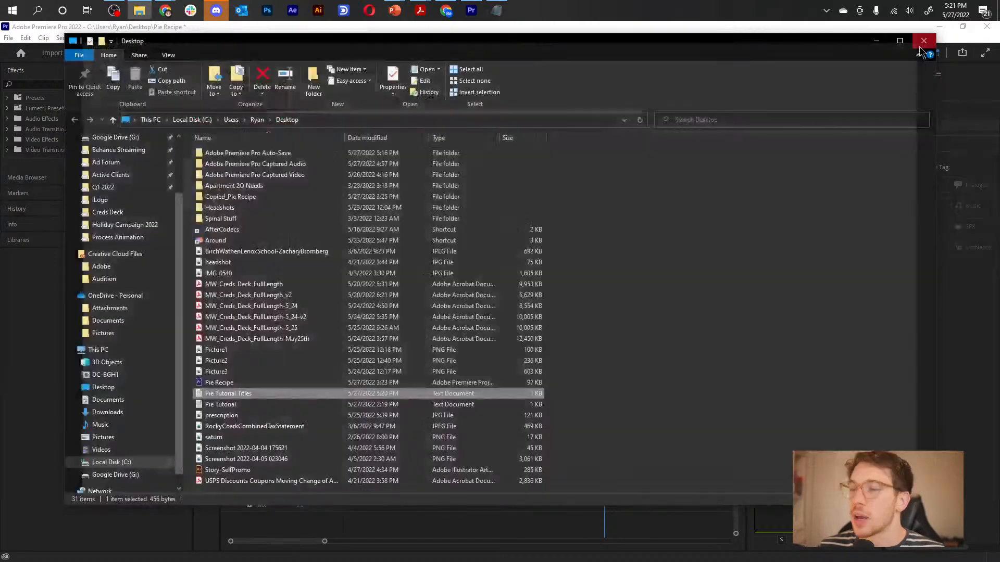
{"action": "left_click", "coordinate": [923, 41]}
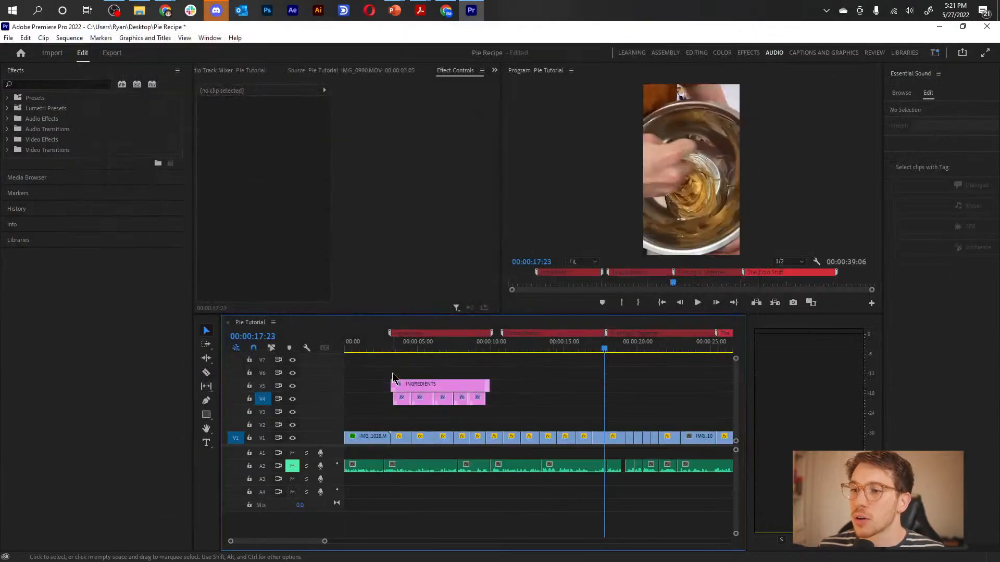
Step: Move the Ingredients marker's title from its name field into its comments, leaving the name empty
{"action": "double_click", "coordinate": [425, 334]}
{"action": "double_click", "coordinate": [447, 103]}
{"action": "key", "text": "ctrl+c"}
{"action": "left_click", "coordinate": [451, 167]}
{"action": "key", "text": "ctrl+v"}
{"action": "left_click", "coordinate": [455, 107]}
{"action": "double_click", "coordinate": [452, 102]}
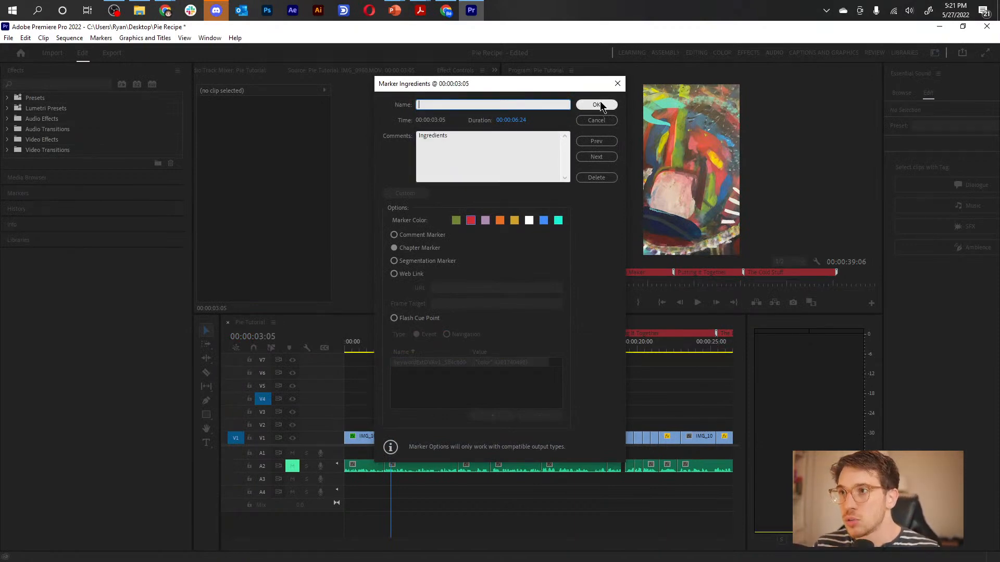
{"action": "left_click", "coordinate": [597, 104]}
Step: Move the Syrup Maker marker's title from its name field into its comments
{"action": "double_click", "coordinate": [555, 333]}
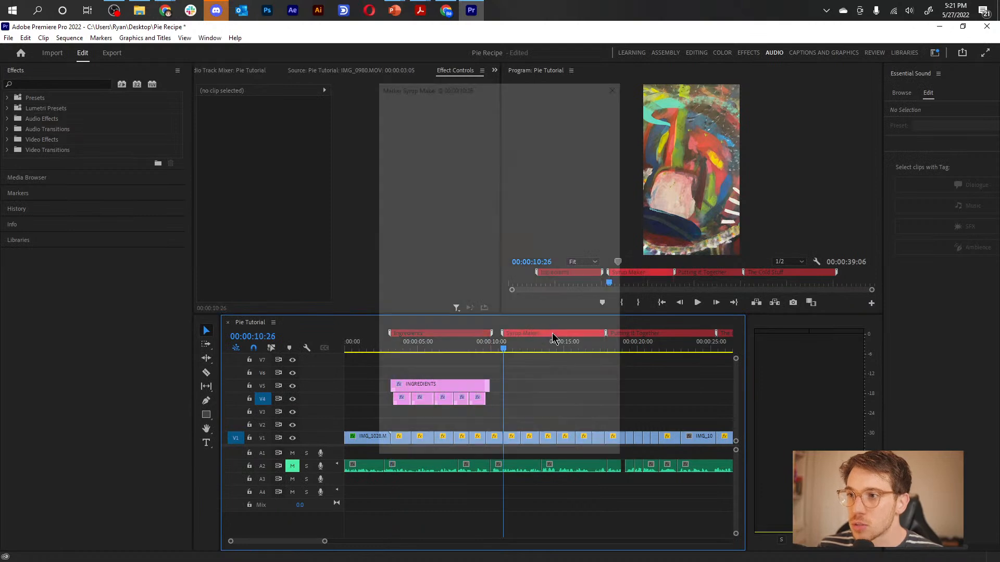
{"action": "double_click", "coordinate": [450, 102]}
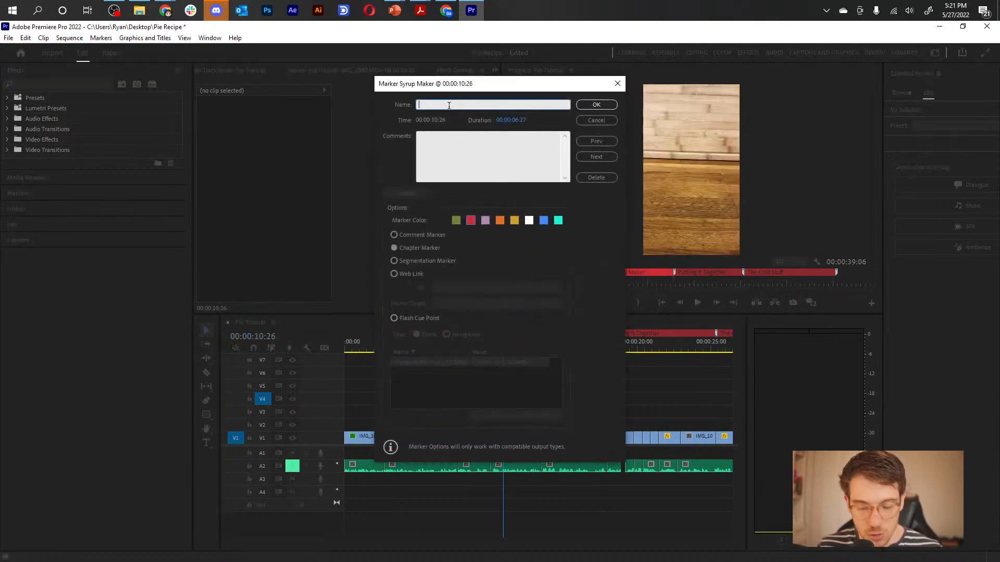
{"action": "left_click", "coordinate": [452, 142]}
{"action": "key", "text": "ctrl+v"}
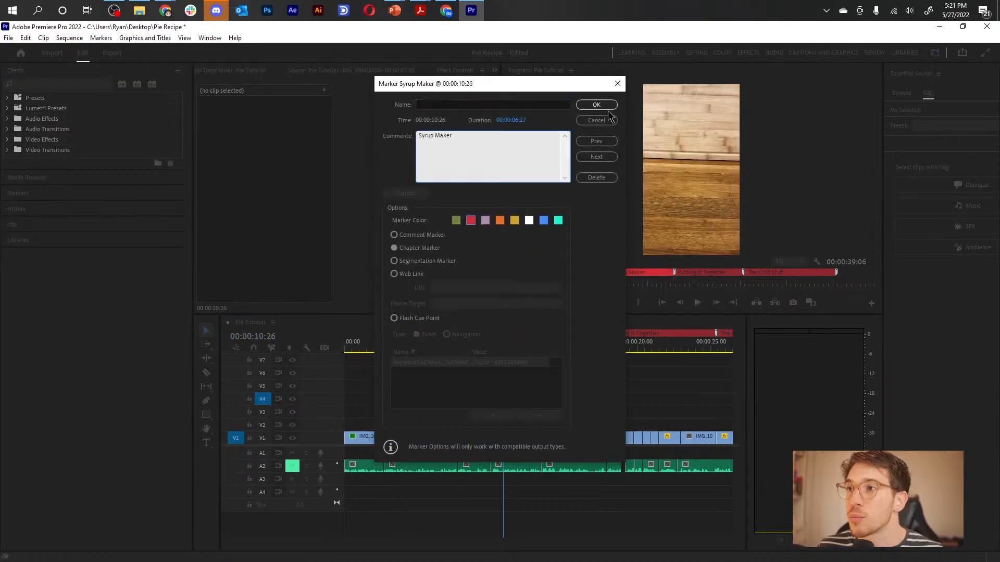
{"action": "left_click", "coordinate": [598, 104]}
Step: Check the Putting It Together marker, and move The Cold Stuff marker's title from its name field into its comments
{"action": "double_click", "coordinate": [669, 333]}
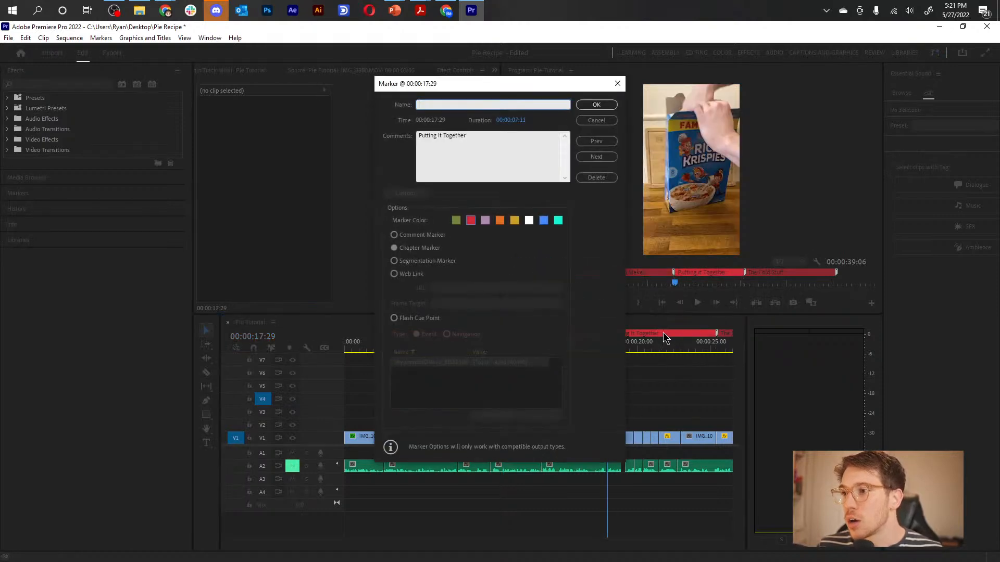
{"action": "left_click", "coordinate": [596, 105]}
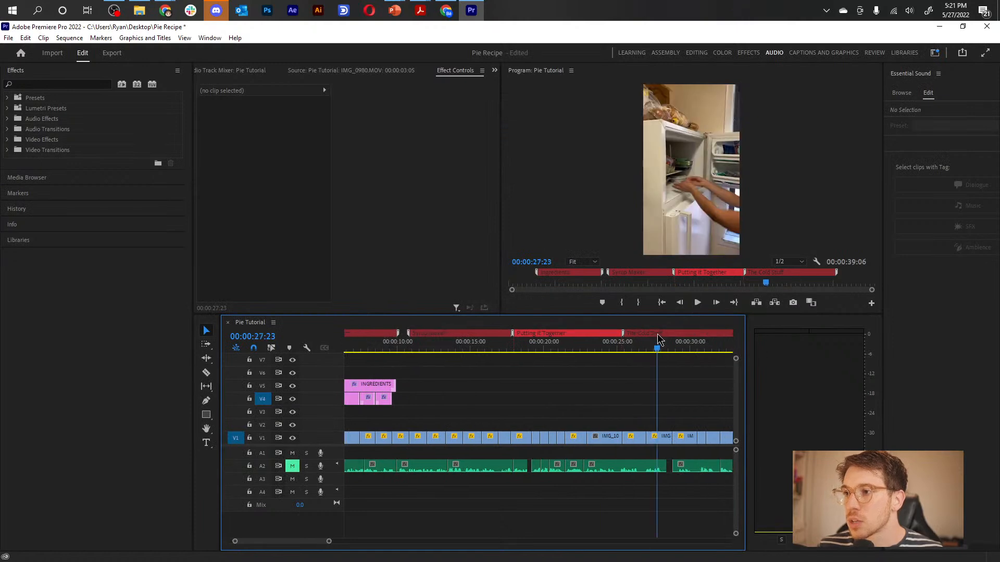
{"action": "double_click", "coordinate": [657, 333]}
{"action": "triple_click", "coordinate": [441, 106]}
{"action": "key", "text": "BackSpace"}
{"action": "key", "text": "ctrl+v"}
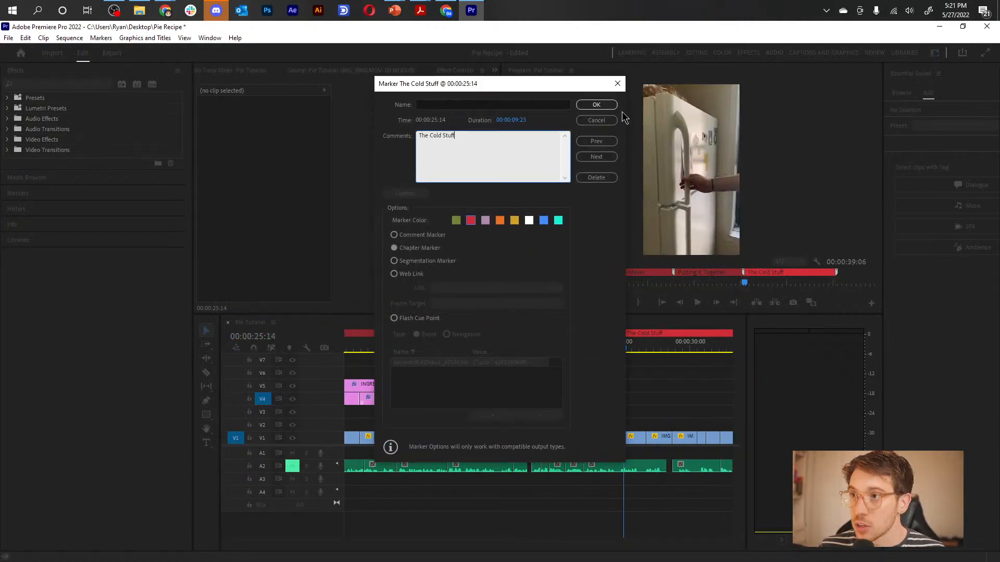
{"action": "left_click", "coordinate": [603, 105]}
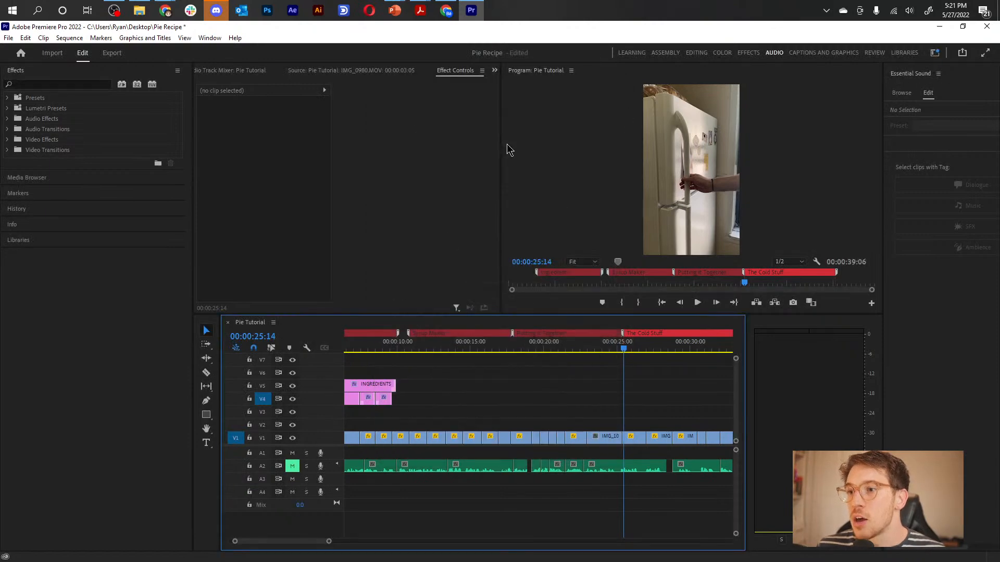
Step: Export the sequence markers to the Desktop as a text file named Pie Tutorial For Real
{"action": "left_click", "coordinate": [28, 39]}
{"action": "mouse_move", "coordinate": [9, 36]}
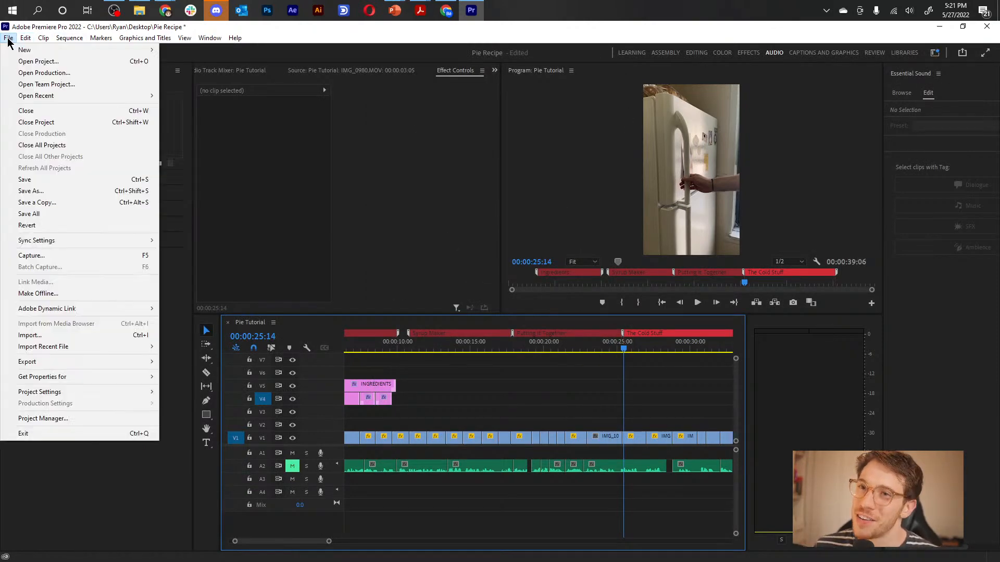
{"action": "mouse_move", "coordinate": [66, 363]}
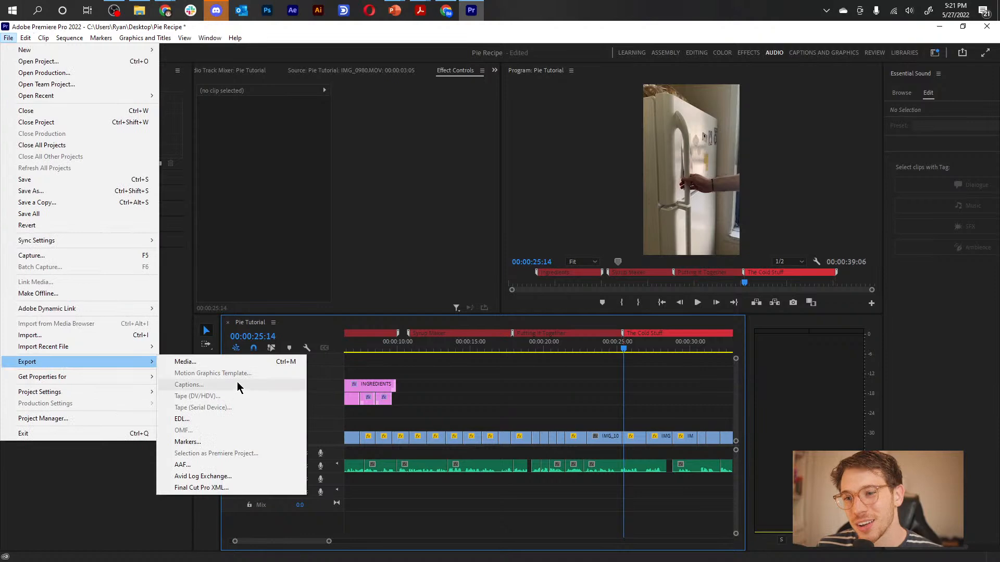
{"action": "left_click", "coordinate": [246, 444]}
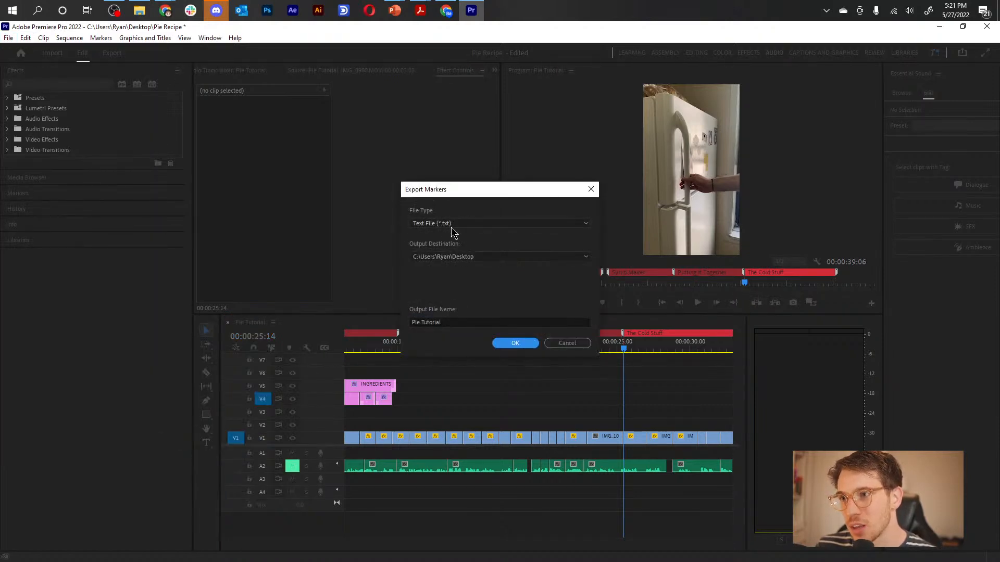
{"action": "left_click", "coordinate": [486, 323]}
{"action": "type", "text": "For Real"}
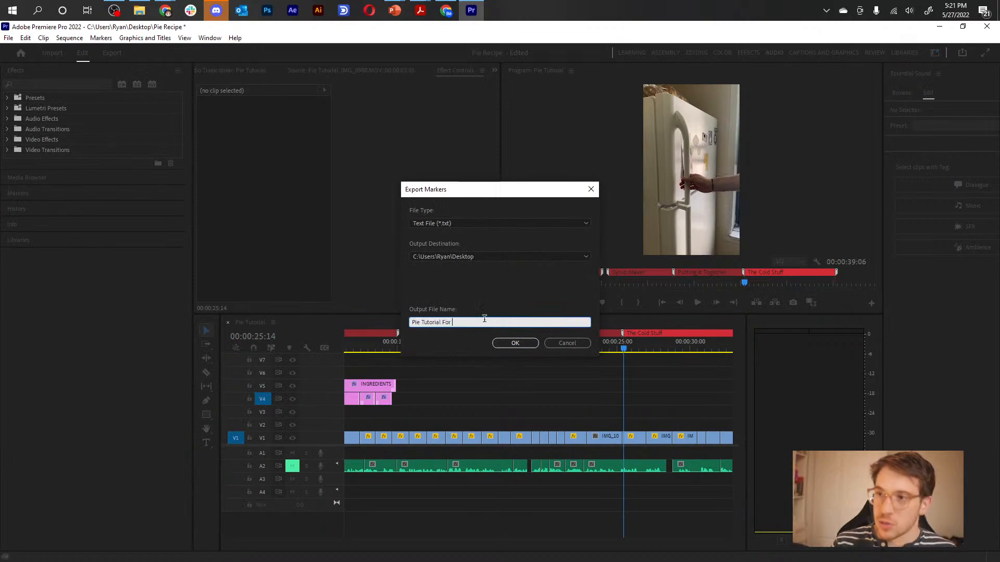
{"action": "left_click", "coordinate": [526, 343]}
Step: Open the export's output folder and the Pie Tutorial For Real text file to check the marker descriptions
{"action": "left_click", "coordinate": [531, 310]}
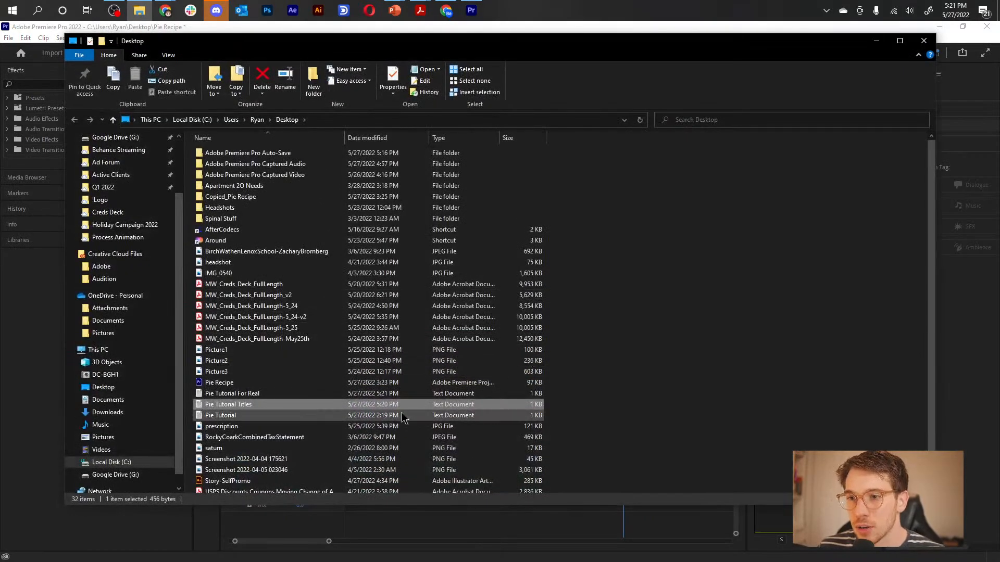
{"action": "double_click", "coordinate": [293, 392]}
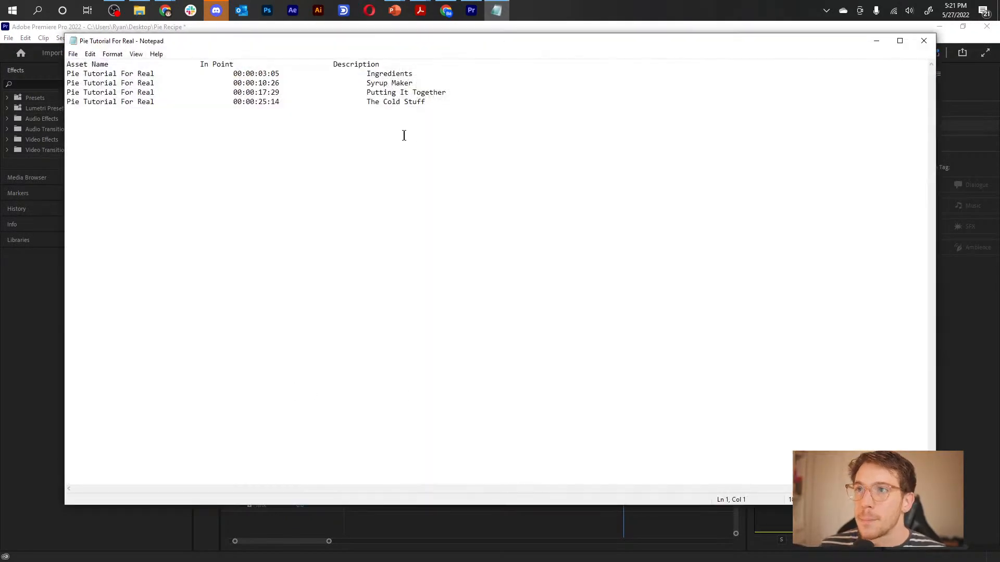
{"action": "left_click_drag", "start_coordinate": [365, 72], "coordinate": [437, 122]}
{"action": "left_click", "coordinate": [437, 122]}
Step: Delete the header row and the repeated Pie Tutorial For Real text before the timecode on all four marker lines
{"action": "left_click_drag", "start_coordinate": [230, 73], "coordinate": [42, 64]}
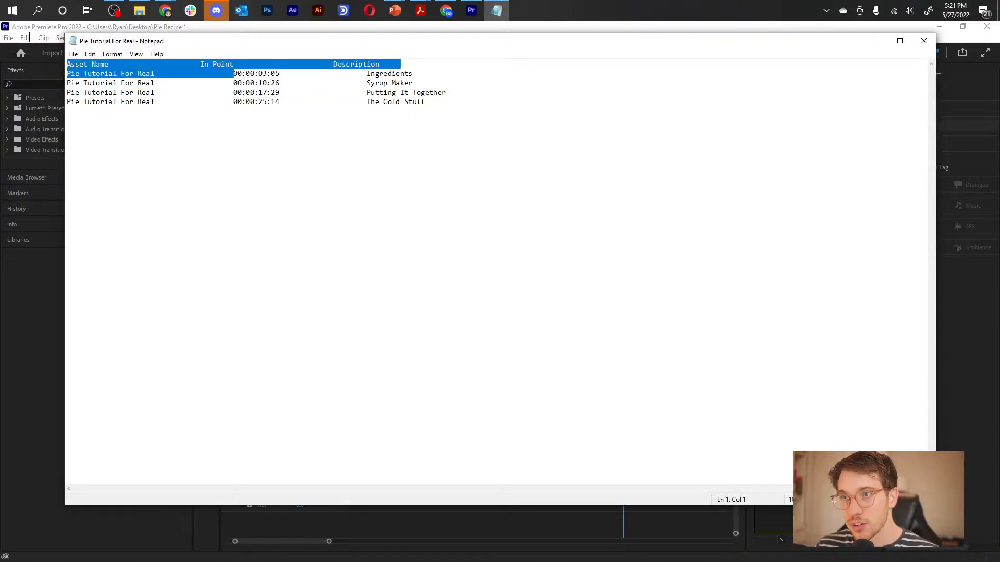
{"action": "key", "text": "BackSpace"}
{"action": "left_click_drag", "start_coordinate": [233, 73], "coordinate": [61, 74]}
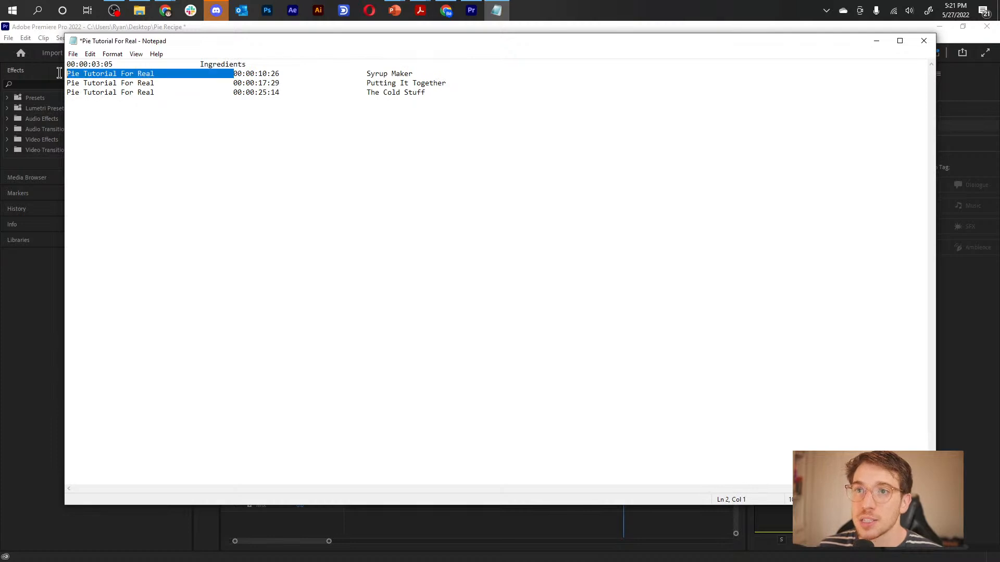
{"action": "key", "text": "BackSpace"}
{"action": "key", "text": "ctrl+shift+Left"}
{"action": "key", "text": "ctrl+shift+Left"}
{"action": "key", "text": "ctrl+shift+Left"}
{"action": "key", "text": "ctrl+shift+Left"}
{"action": "key", "text": "BackSpace"}
{"action": "left_click_drag", "start_coordinate": [235, 94], "coordinate": [19, 97]}
{"action": "key", "text": "BackSpace"}
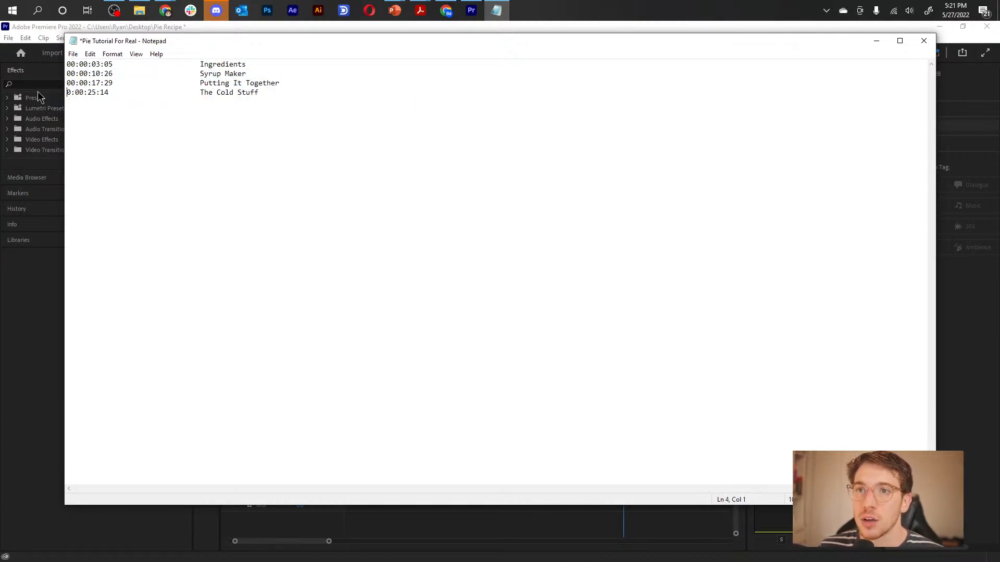
Step: Trim the frame numbers from all four timecodes so they end at the seconds
{"action": "key", "text": "BackSpace"}
{"action": "key", "text": "BackSpace"}
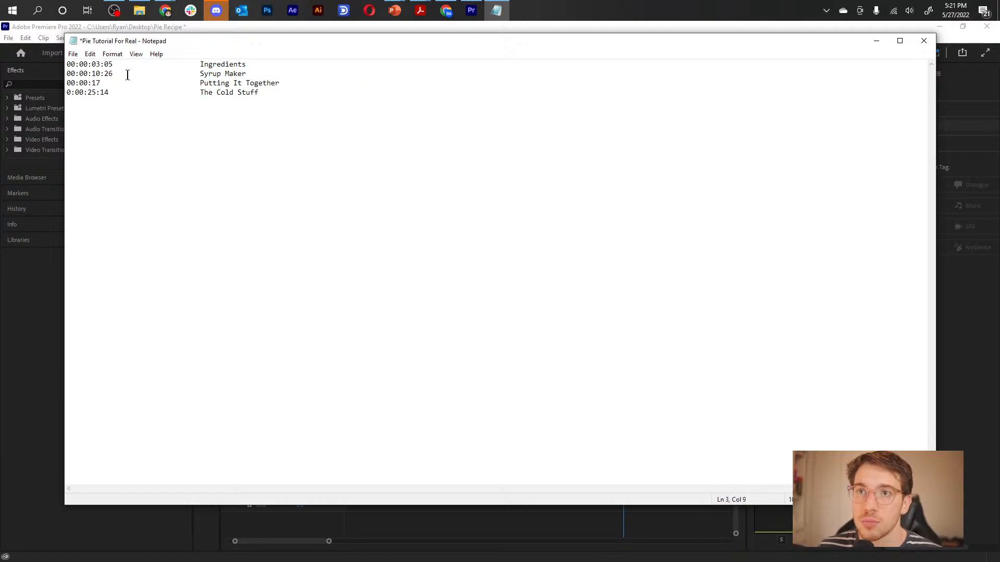
{"action": "key", "text": "BackSpace"}
{"action": "key", "text": "BackSpace"}
{"action": "key", "text": "BackSpace"}
{"action": "left_click", "coordinate": [113, 65]}
{"action": "key", "text": "BackSpace"}
{"action": "key", "text": "BackSpace"}
{"action": "key", "text": "BackSpace"}
{"action": "key", "text": "BackSpace"}
{"action": "key", "text": "BackSpace"}
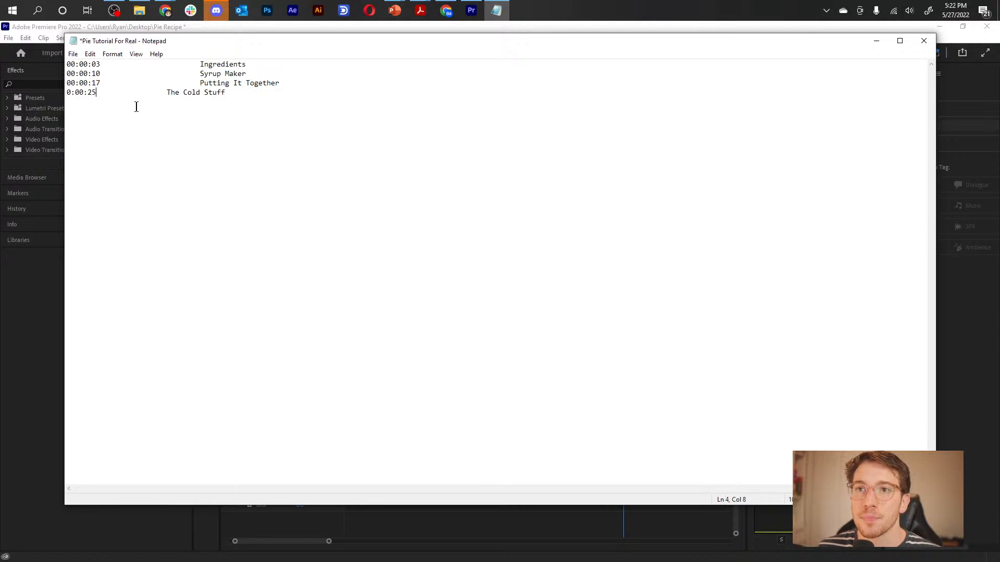
Step: Reduce the gap between timecode and title to a single space on all four lines
{"action": "left_click_drag", "start_coordinate": [167, 93], "coordinate": [95, 93]}
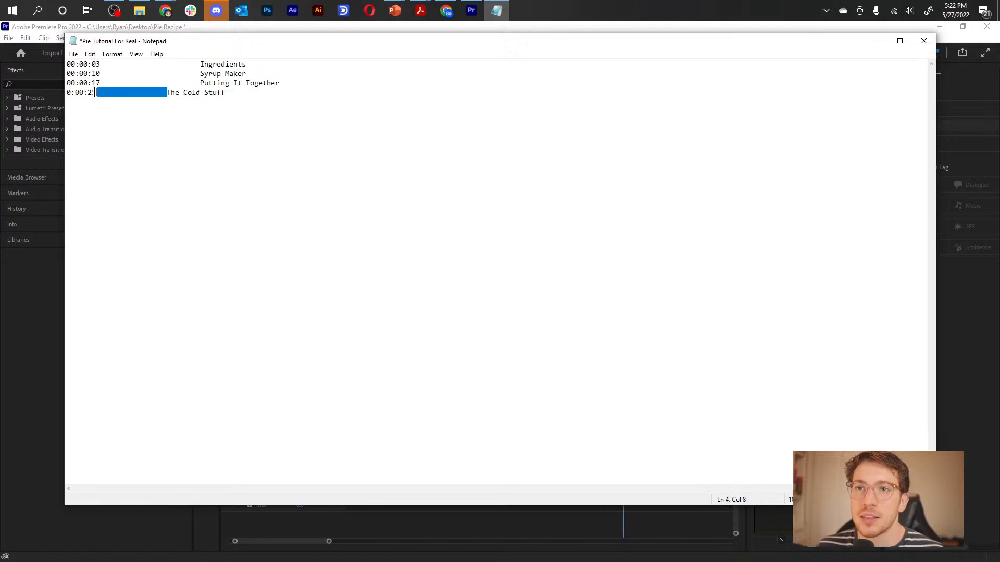
{"action": "left_click_drag", "start_coordinate": [198, 83], "coordinate": [101, 83]}
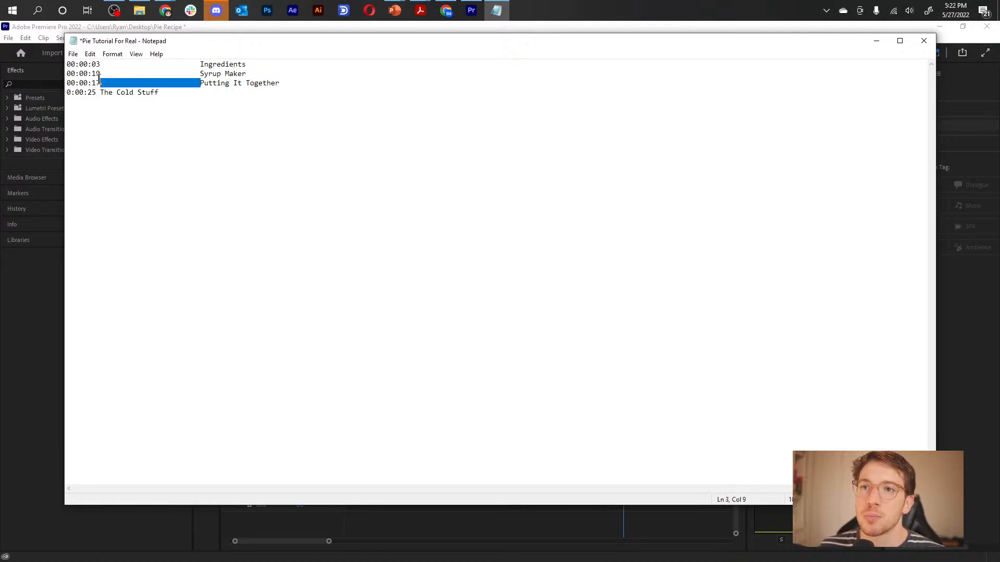
{"action": "left_click_drag", "start_coordinate": [202, 75], "coordinate": [101, 74]}
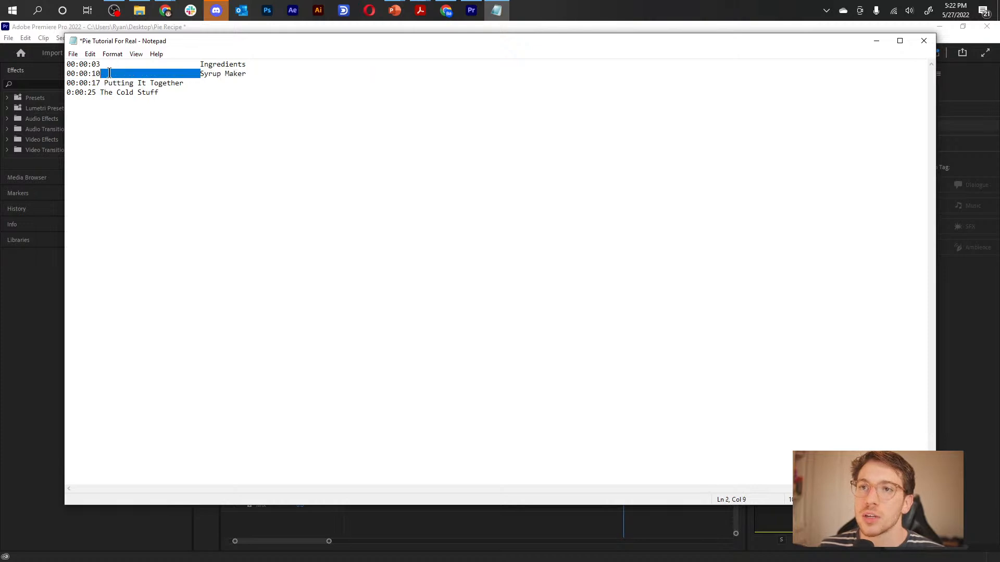
{"action": "left_click_drag", "start_coordinate": [199, 64], "coordinate": [103, 63]}
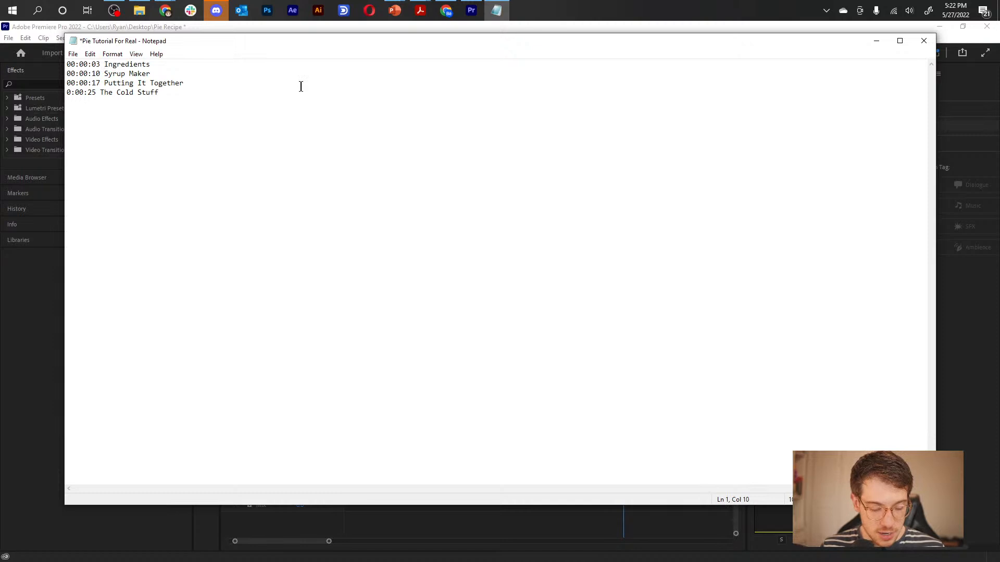
Step: Delete the trailing blank space after each title and the empty line at the end of the chapter list
{"action": "key", "text": "ctrl+a"}
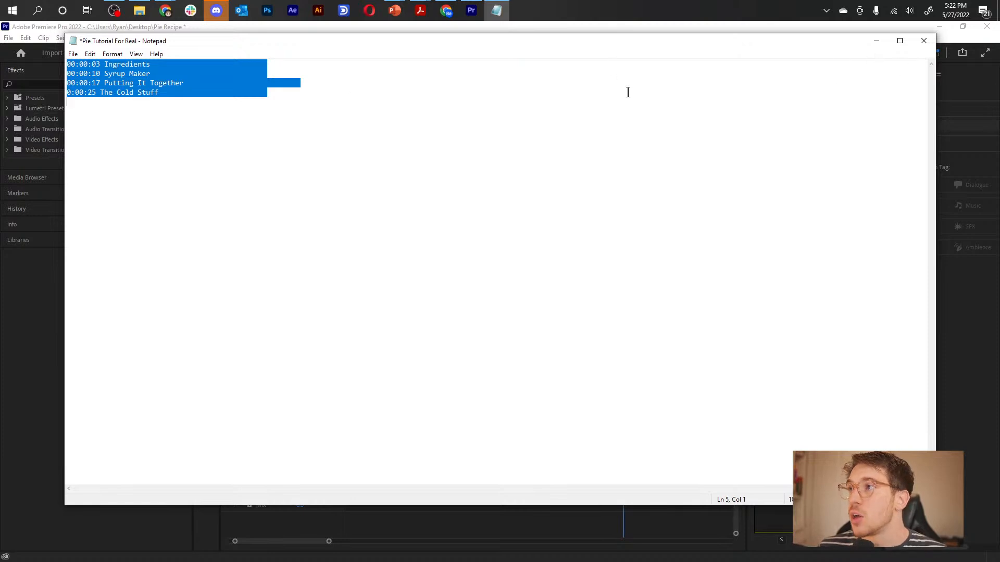
{"action": "left_click", "coordinate": [195, 96]}
{"action": "left_click_drag", "start_coordinate": [160, 94], "coordinate": [285, 101]}
{"action": "key", "text": "BackSpace"}
{"action": "left_click_drag", "start_coordinate": [184, 83], "coordinate": [277, 84]}
{"action": "key", "text": "BackSpace"}
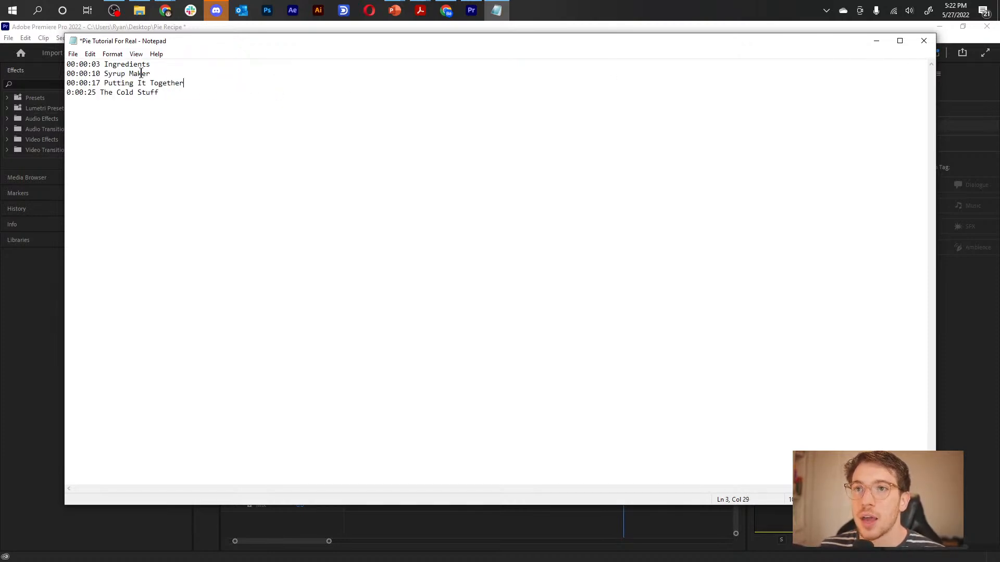
{"action": "left_click_drag", "start_coordinate": [151, 75], "coordinate": [261, 73]}
{"action": "key", "text": "BackSpace"}
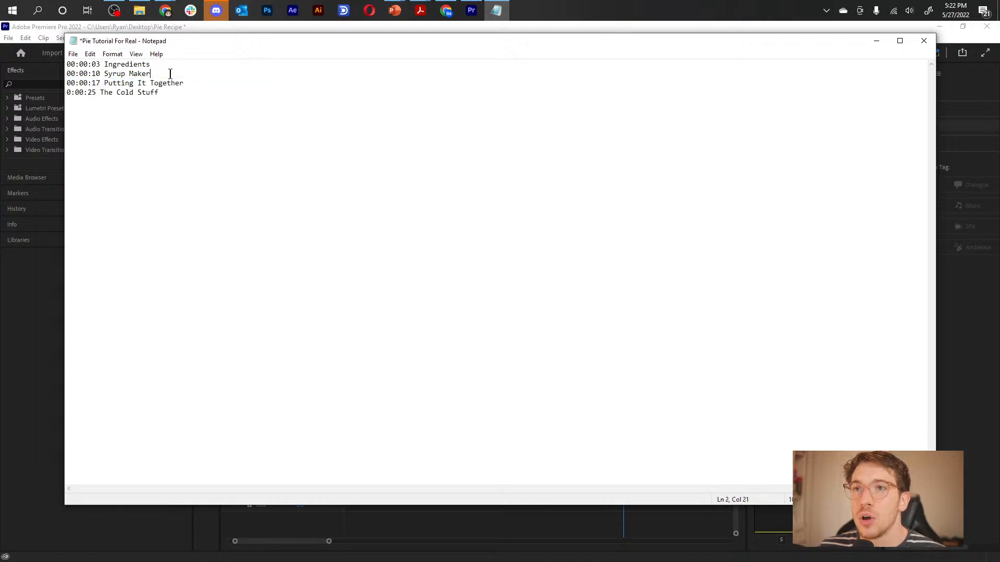
{"action": "left_click_drag", "start_coordinate": [149, 65], "coordinate": [240, 68]}
{"action": "key", "text": "BackSpace"}
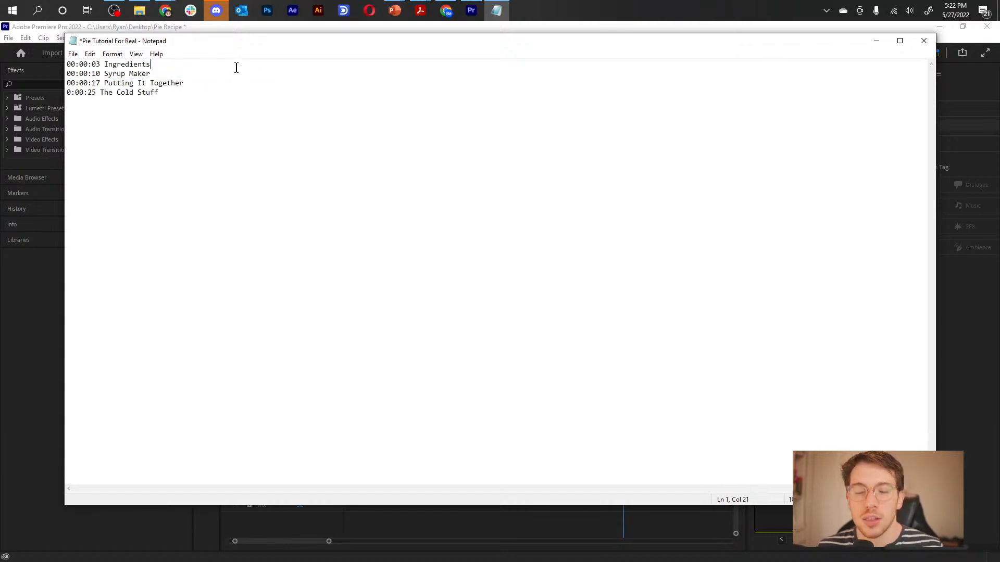
Step: Select the whole chapter list and minimize the text file
{"action": "key", "text": "ctrl+a"}
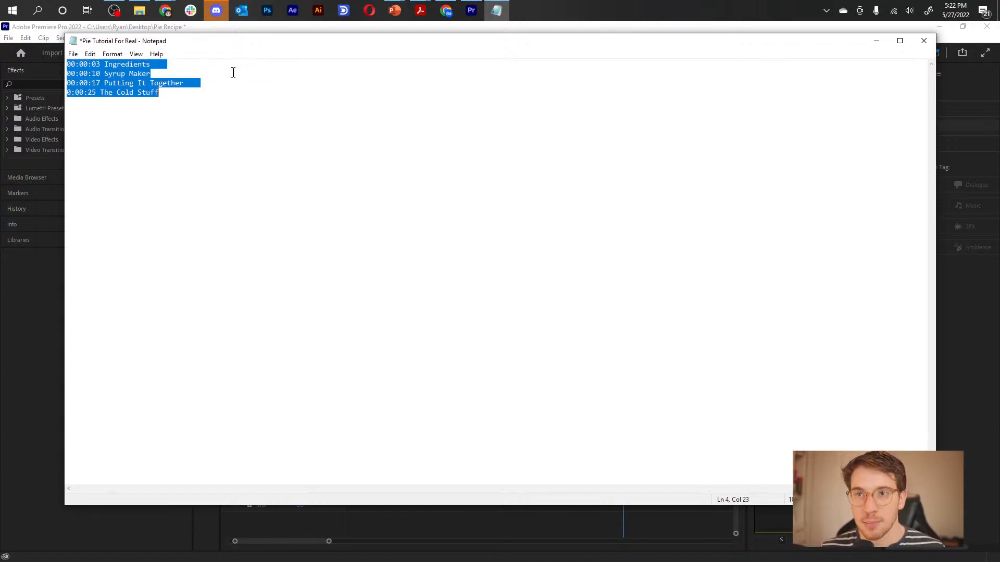
{"action": "left_click", "coordinate": [877, 42]}
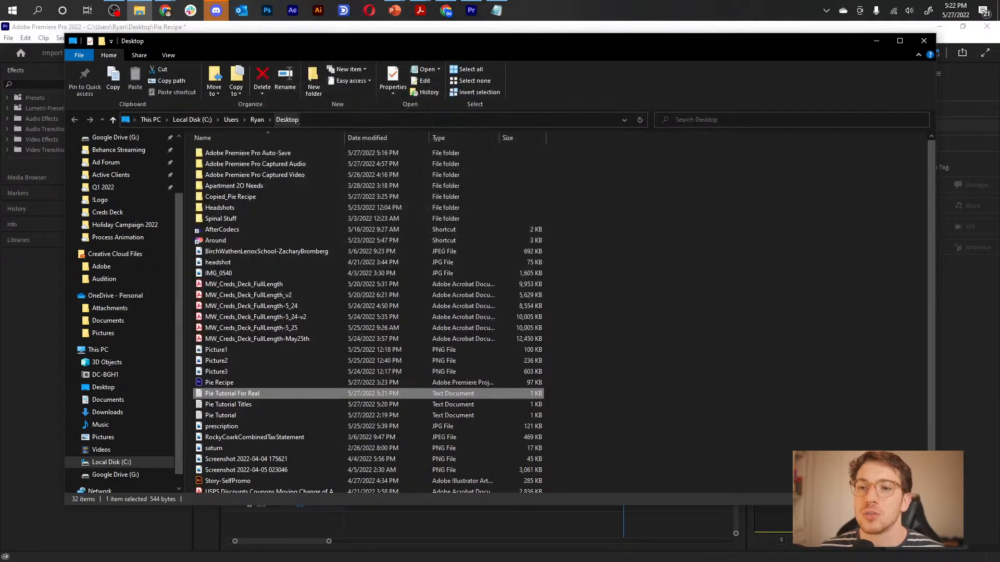
Step: Switch back to Premiere Pro and open the YouTube destination's export settings for the Pie Tutorial sequence
{"action": "left_click", "coordinate": [30, 297]}
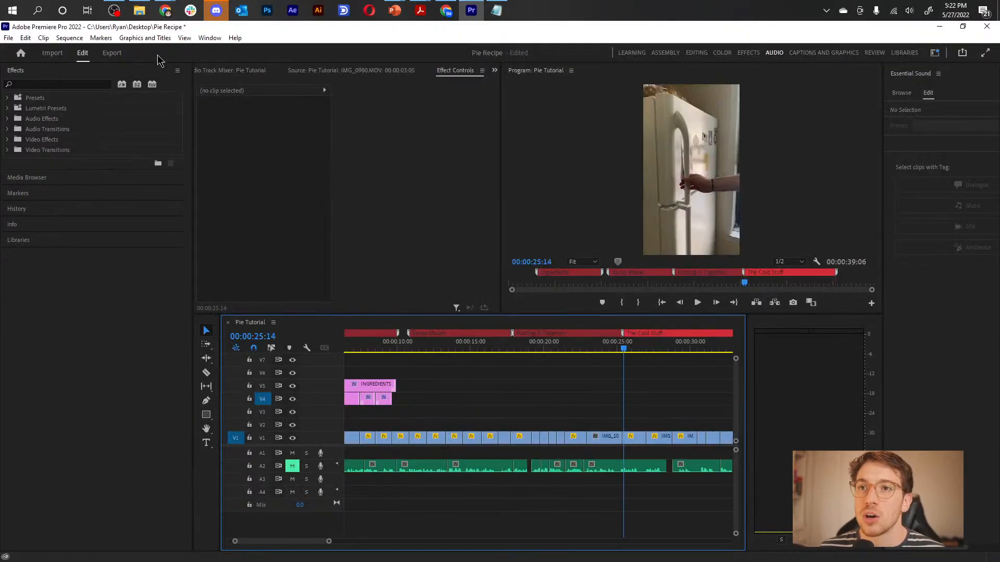
{"action": "left_click", "coordinate": [113, 53]}
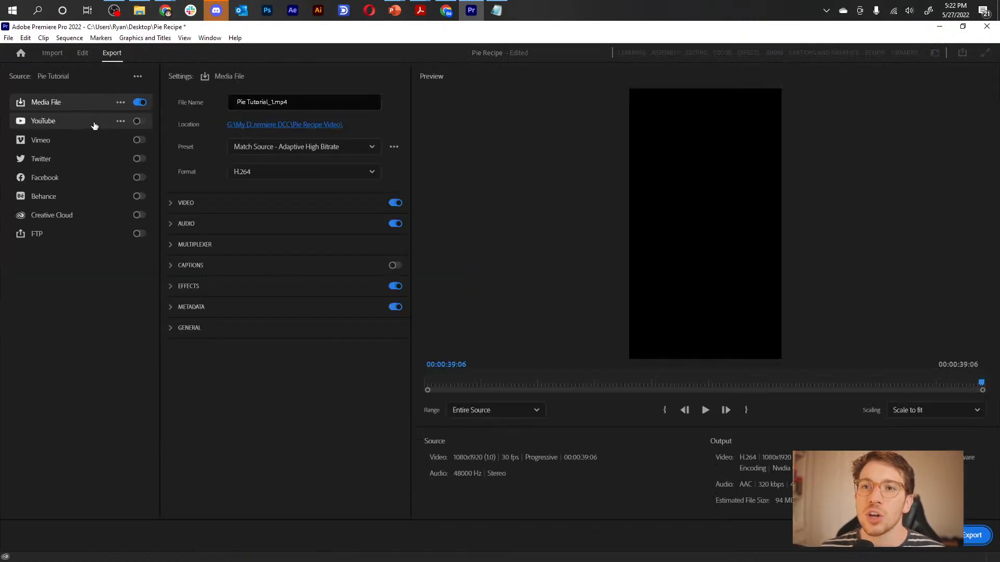
{"action": "left_click", "coordinate": [92, 126]}
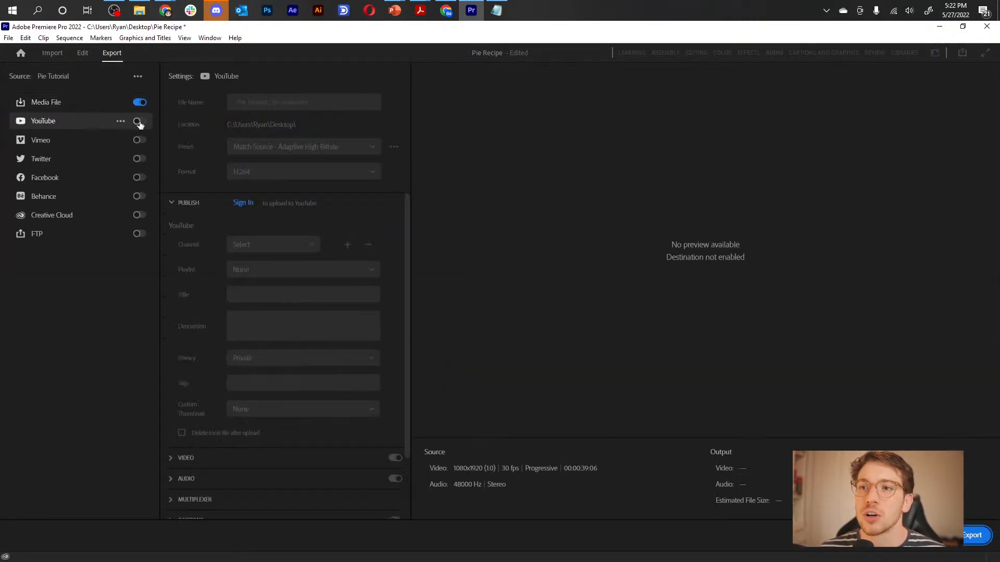
Step: Enable the YouTube destination and review its Metadata, General, Captions and Publish settings, including the custom thumbnail choices
{"action": "left_click", "coordinate": [138, 121]}
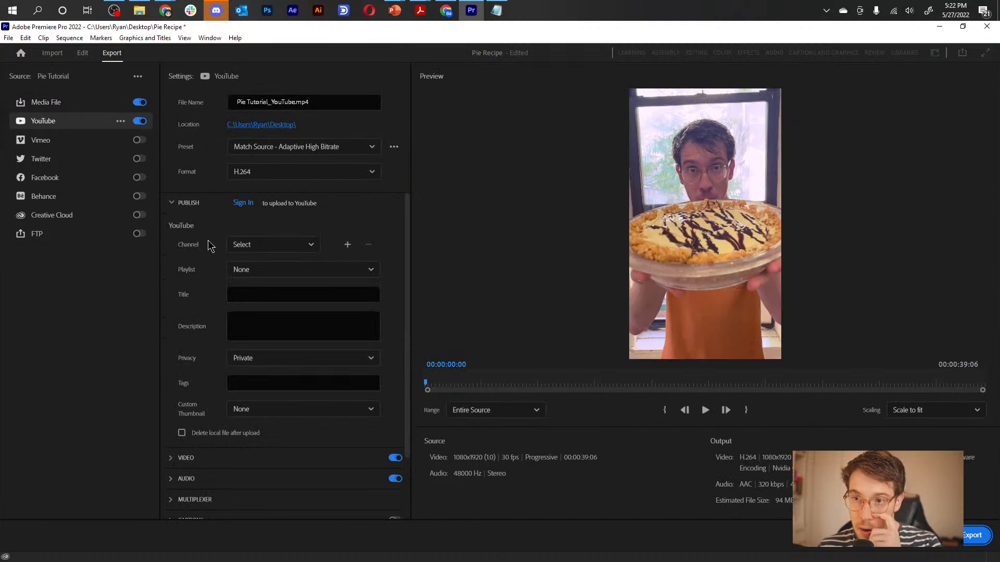
{"action": "scroll", "coordinate": [211, 247], "scroll_direction": "down", "scroll_amount": 3}
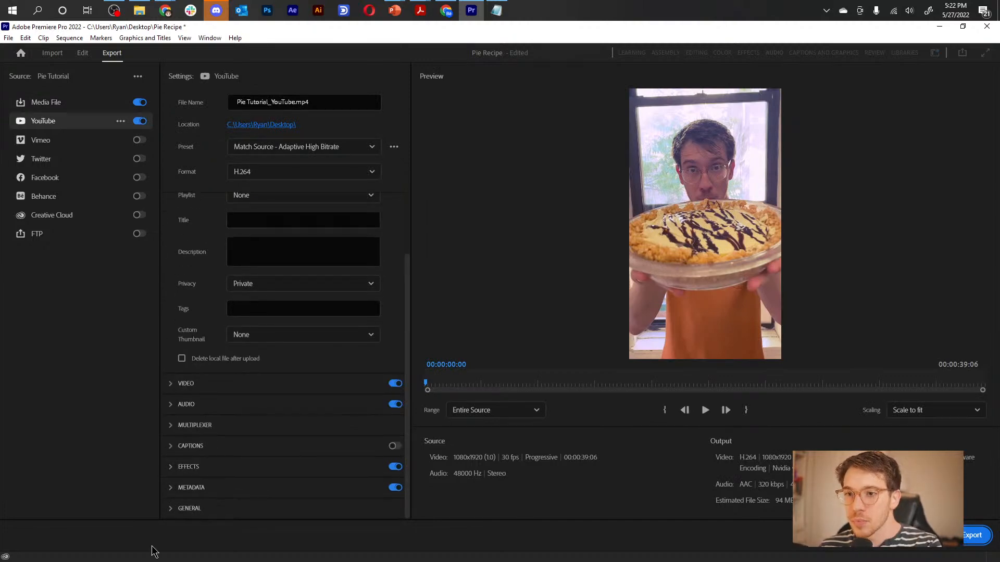
{"action": "left_click", "coordinate": [171, 488]}
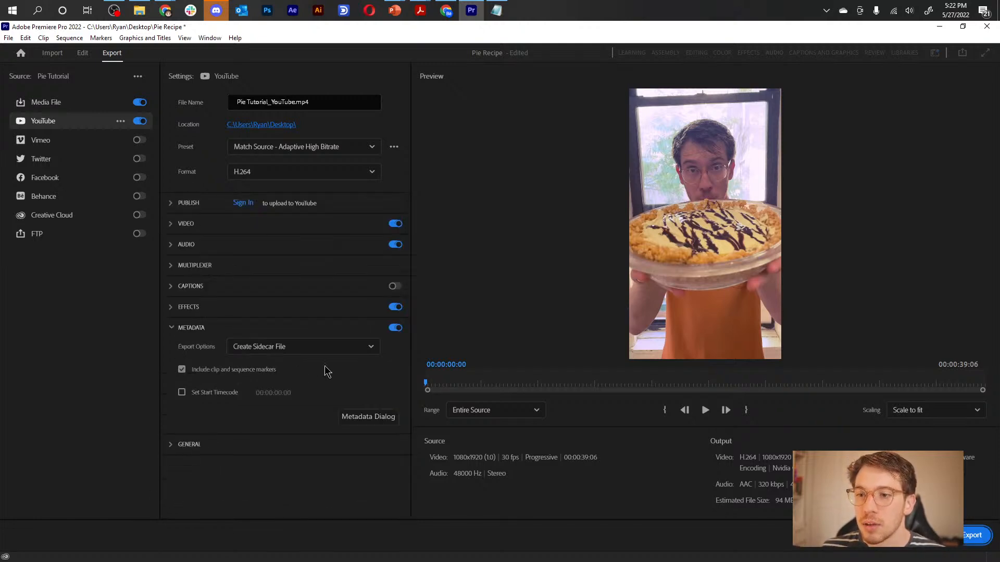
{"action": "left_click", "coordinate": [167, 450]}
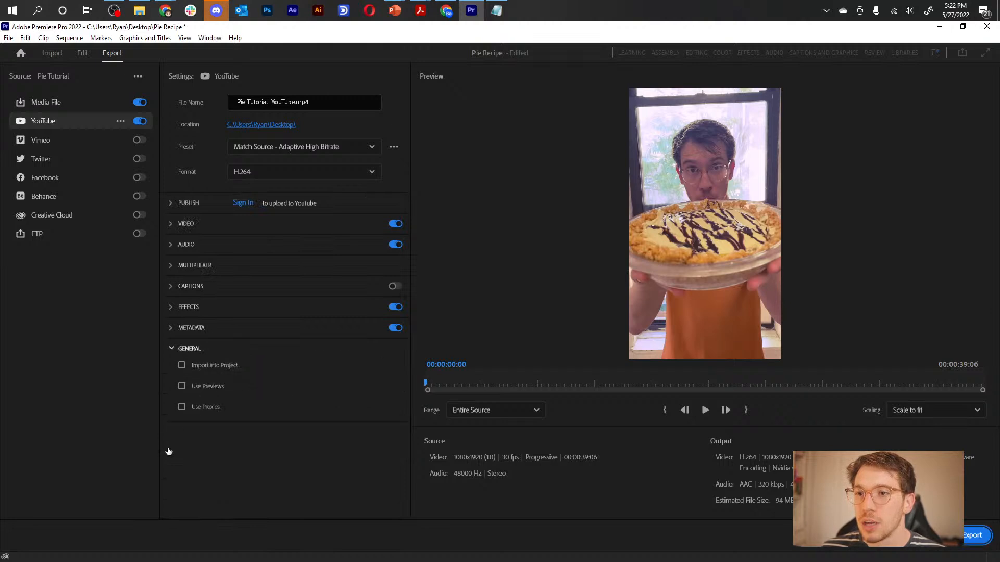
{"action": "left_click", "coordinate": [171, 286]}
{"action": "left_click", "coordinate": [170, 203]}
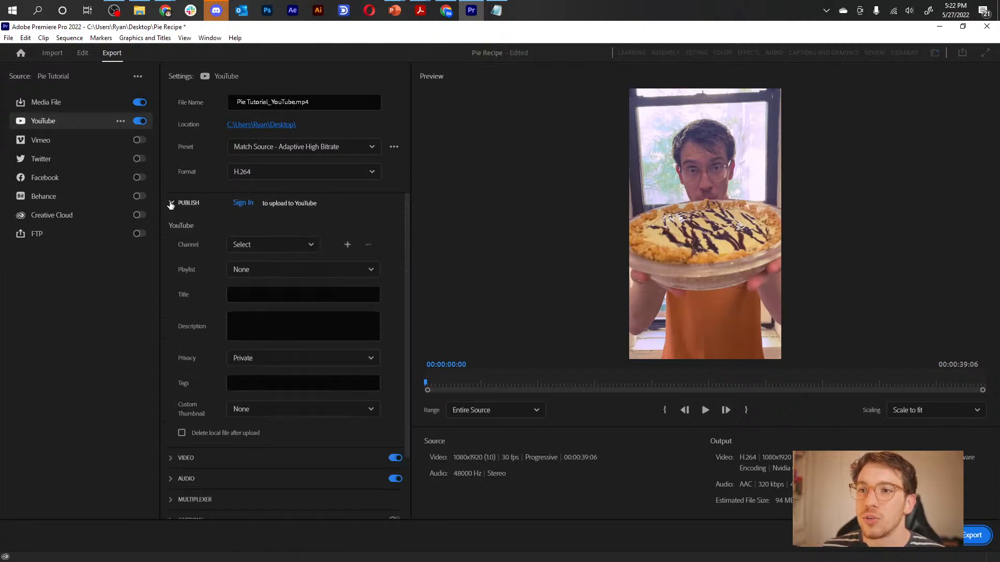
{"action": "left_click", "coordinate": [286, 412]}
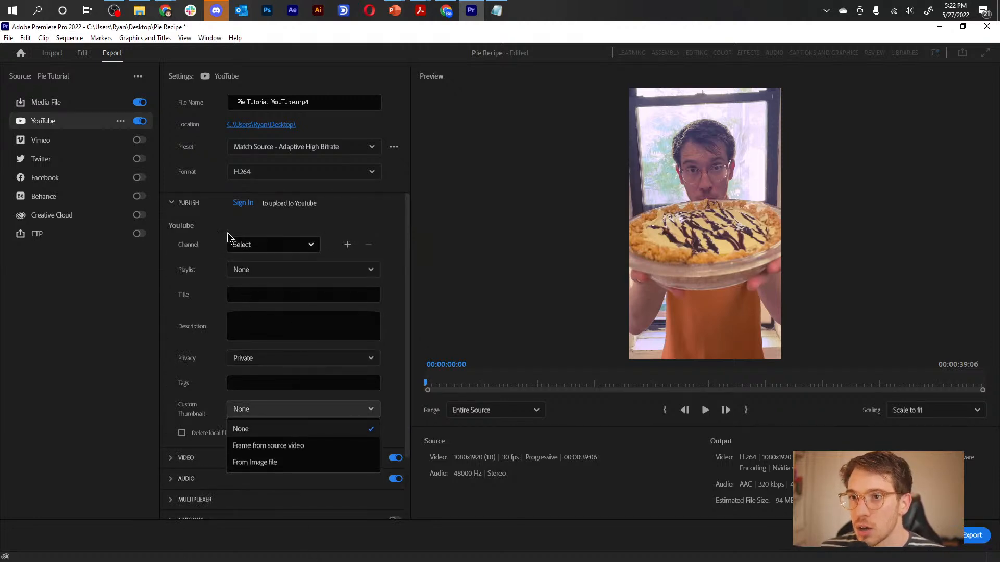
{"action": "left_click", "coordinate": [284, 247]}
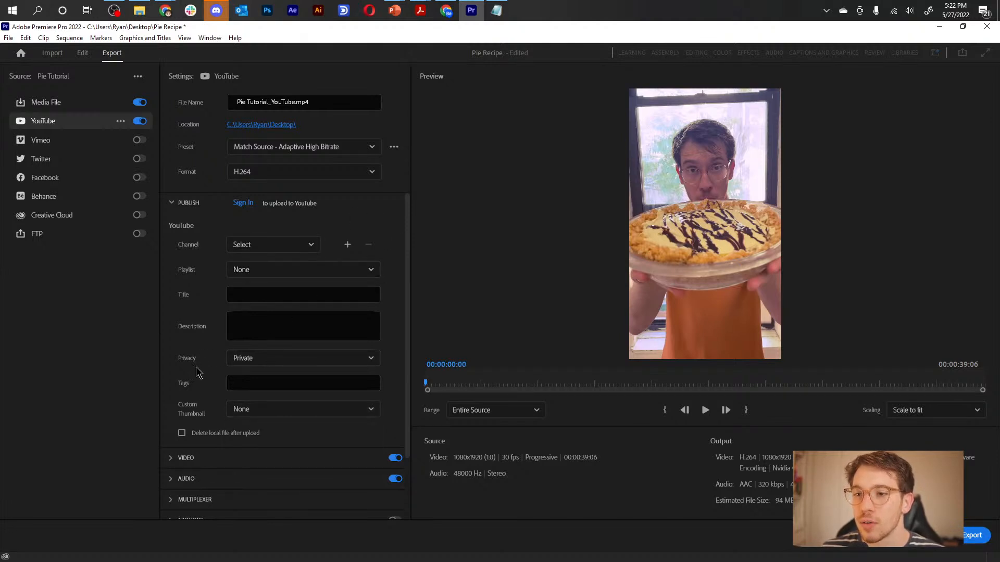
Step: Examine the YouTube destination's expanded Video settings, then its Audio, Multiplexer, Captions, Effects, Metadata and General sections
{"action": "mouse_move", "coordinate": [202, 367]}
{"action": "scroll", "coordinate": [202, 363], "scroll_direction": "down", "scroll_amount": 3}
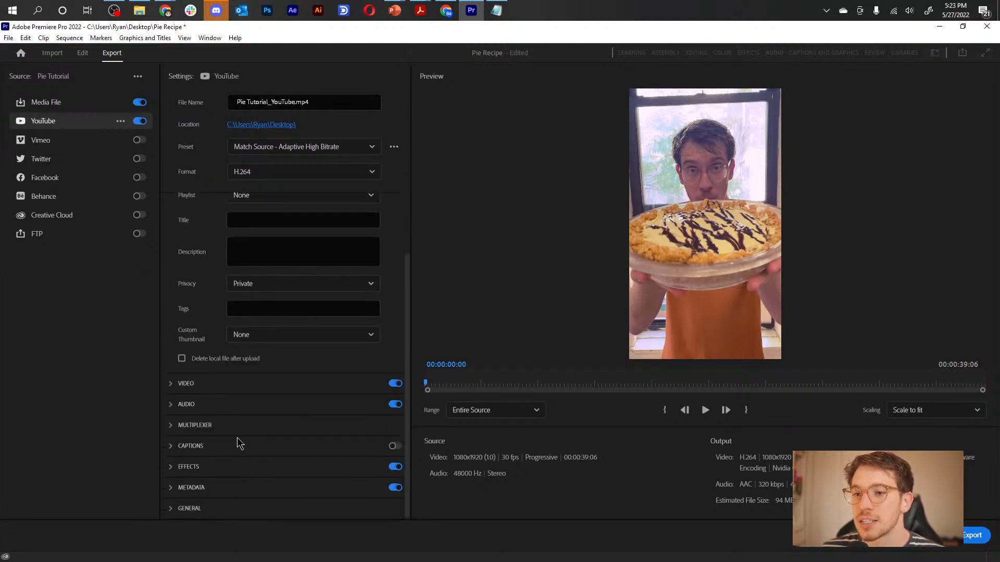
{"action": "left_click", "coordinate": [172, 385]}
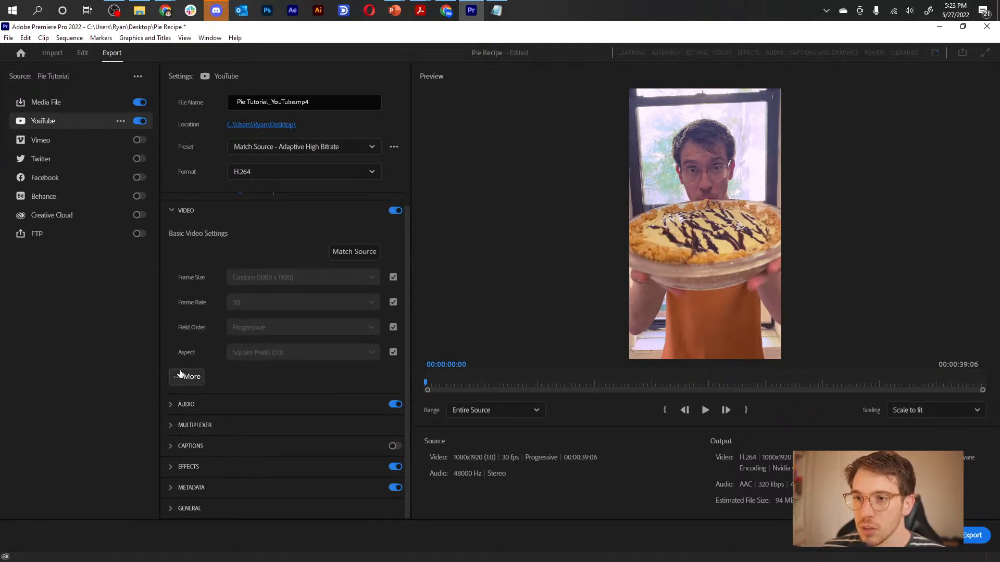
{"action": "left_click", "coordinate": [186, 379]}
{"action": "scroll", "coordinate": [384, 381], "scroll_direction": "down", "scroll_amount": 8}
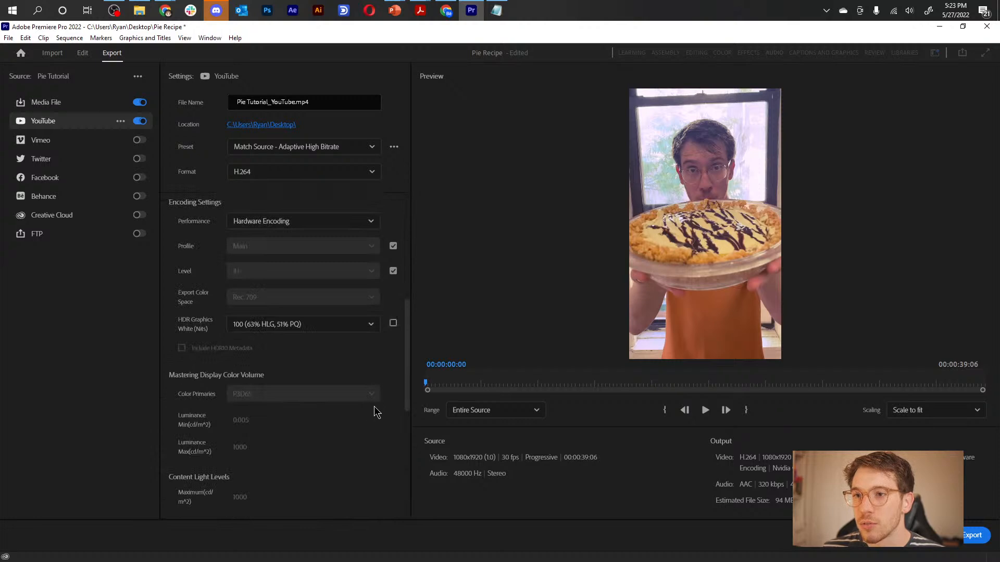
{"action": "scroll", "coordinate": [366, 408], "scroll_direction": "down", "scroll_amount": 5}
{"action": "left_click", "coordinate": [171, 405]}
{"action": "left_click", "coordinate": [172, 423]}
{"action": "left_click", "coordinate": [170, 362]}
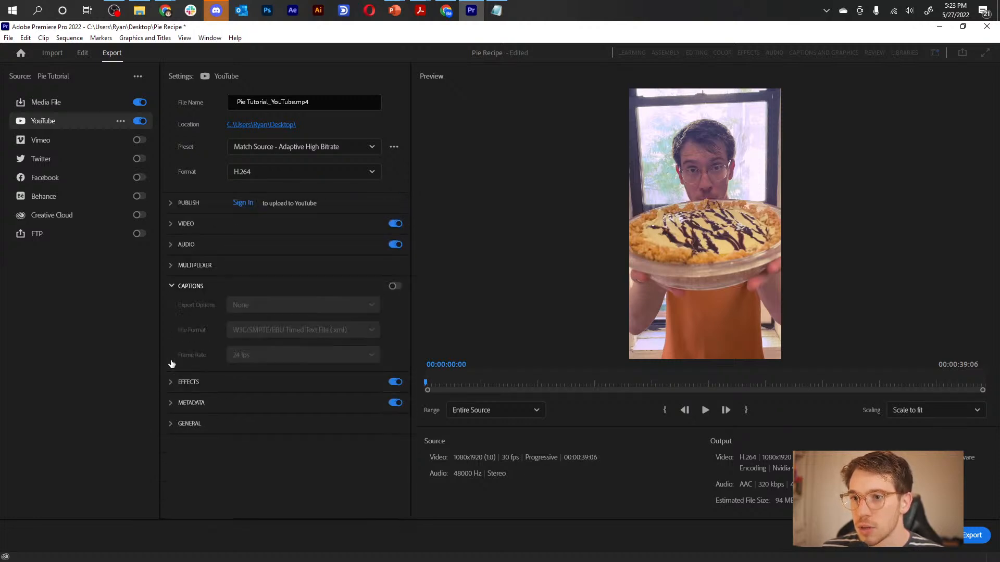
{"action": "left_click", "coordinate": [171, 380]}
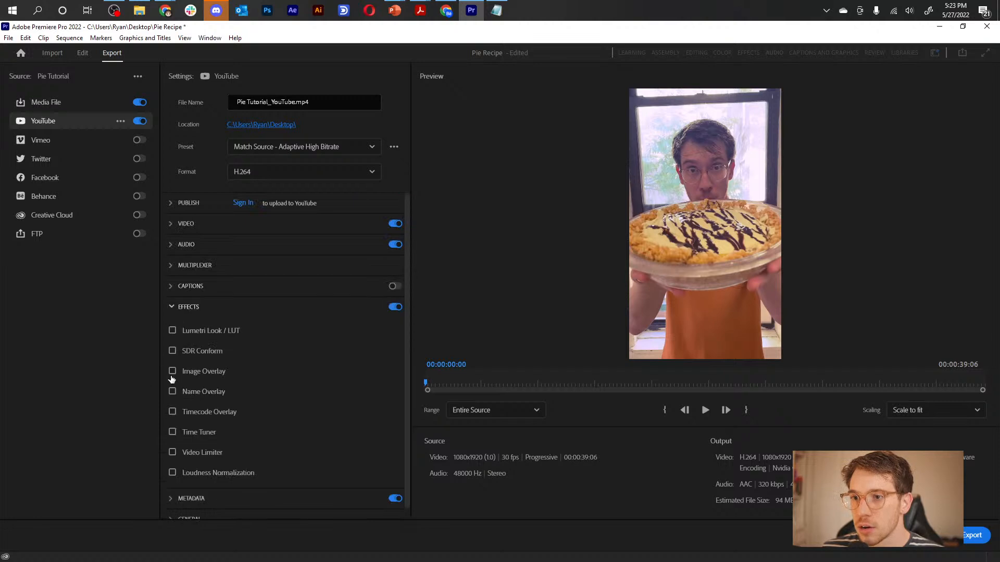
{"action": "left_click", "coordinate": [175, 490]}
{"action": "left_click", "coordinate": [175, 444]}
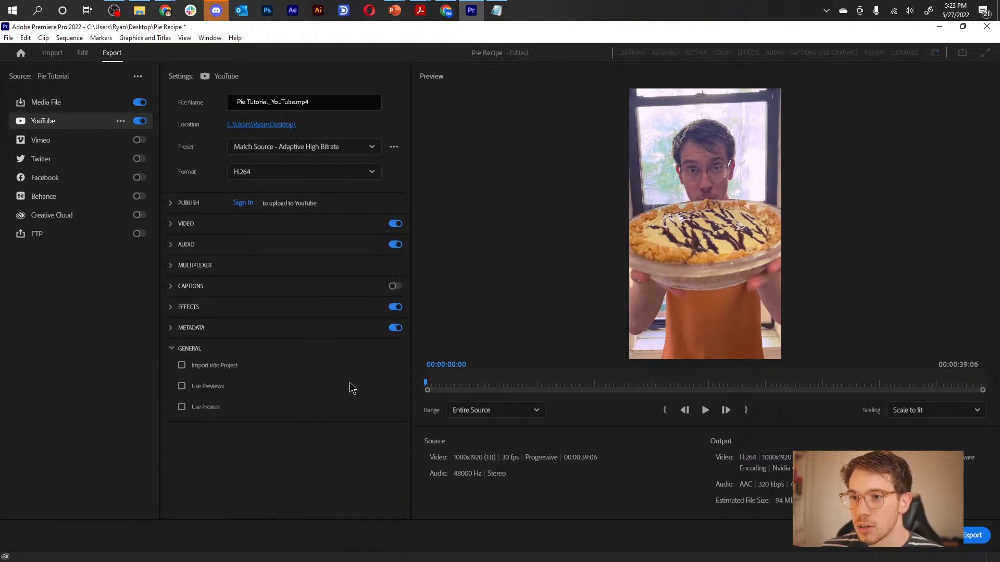
Step: Recheck the Video and Publish settings, including the Description field, and scrub the export preview to about 00:00:14:10
{"action": "left_click", "coordinate": [170, 223]}
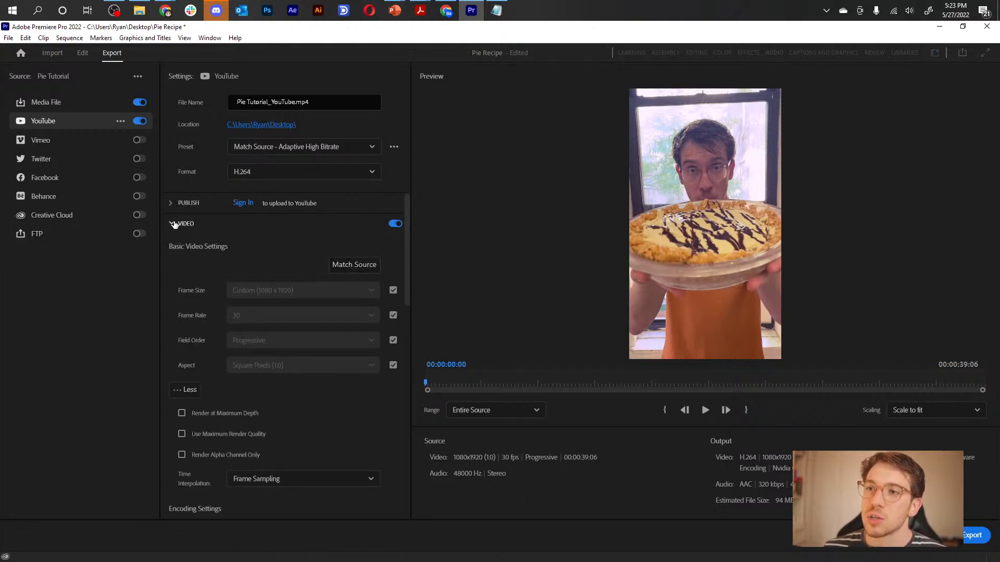
{"action": "left_click", "coordinate": [172, 223]}
{"action": "left_click", "coordinate": [171, 204]}
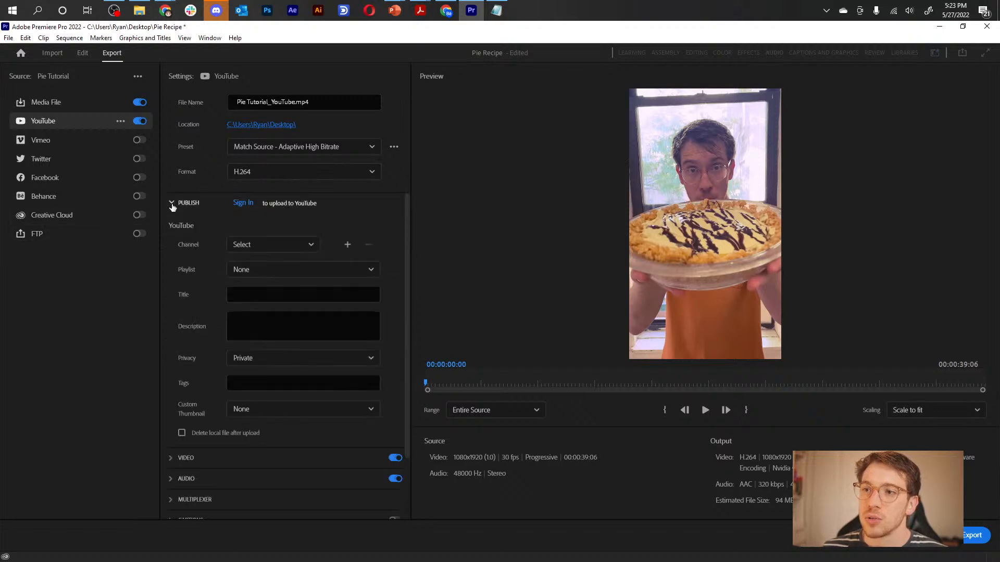
{"action": "left_click", "coordinate": [301, 329]}
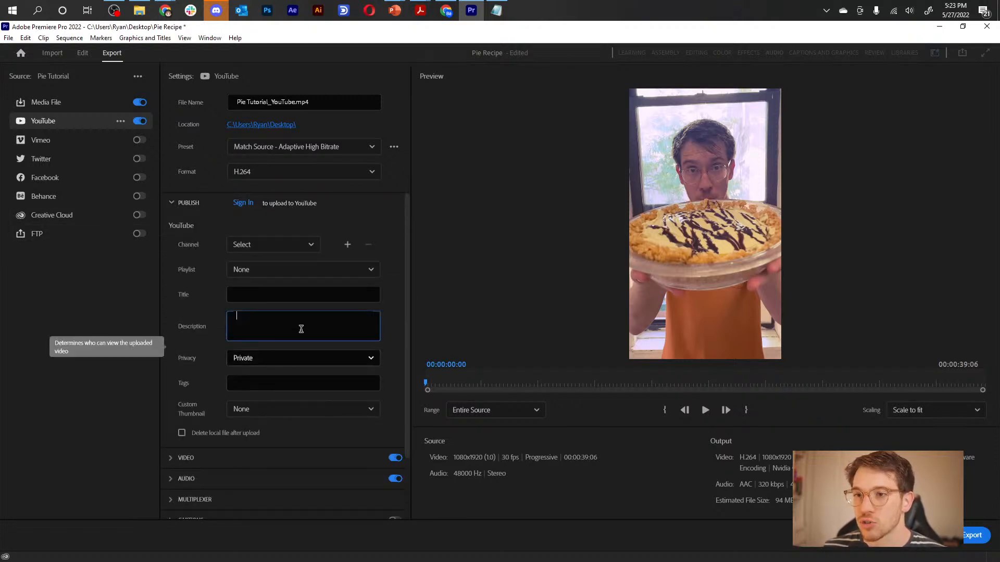
{"action": "left_click", "coordinate": [441, 385]}
{"action": "left_click_drag", "start_coordinate": [440, 387], "coordinate": [629, 412]}
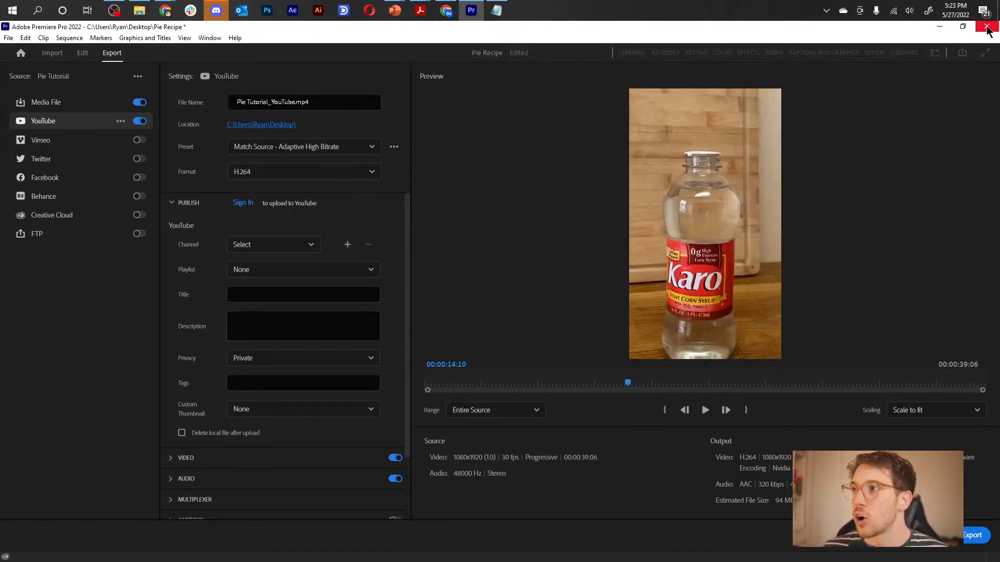
Step: Return to the editing workspace, select the last audio clip on A2 and scrub the sequence's ending to about 00:00:39:03
{"action": "left_click", "coordinate": [82, 52]}
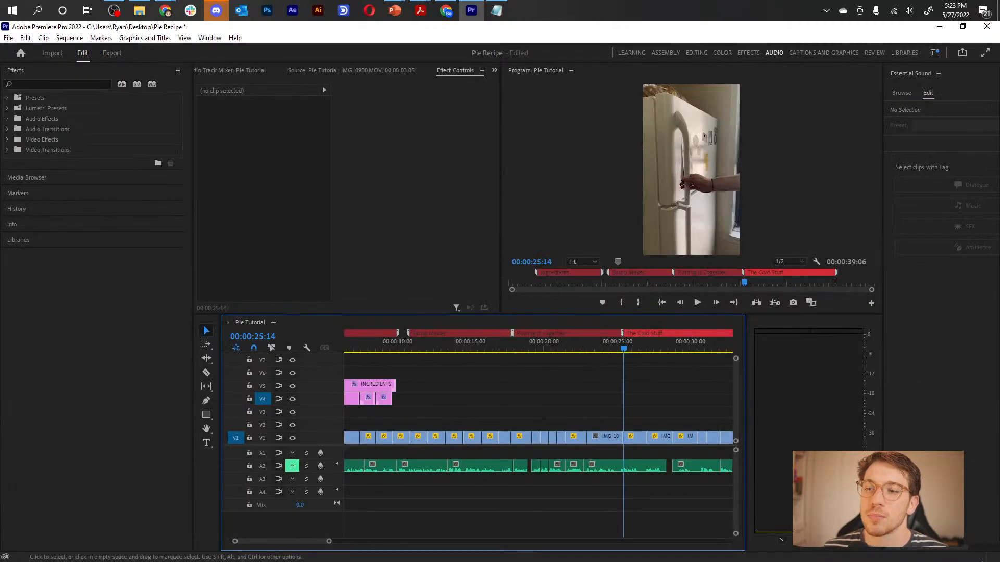
{"action": "key", "text": "minus"}
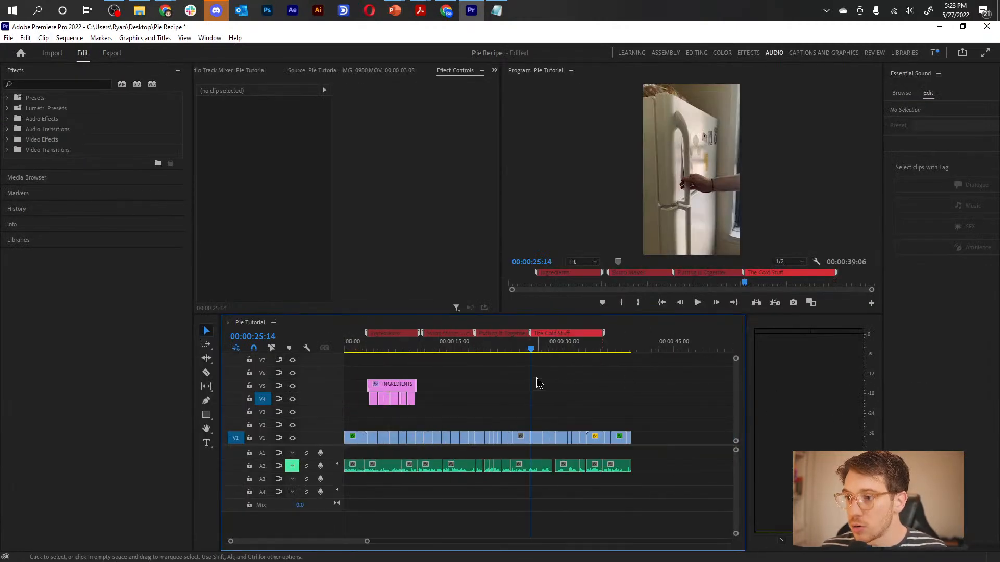
{"action": "left_click", "coordinate": [626, 343]}
{"action": "key", "text": "equal"}
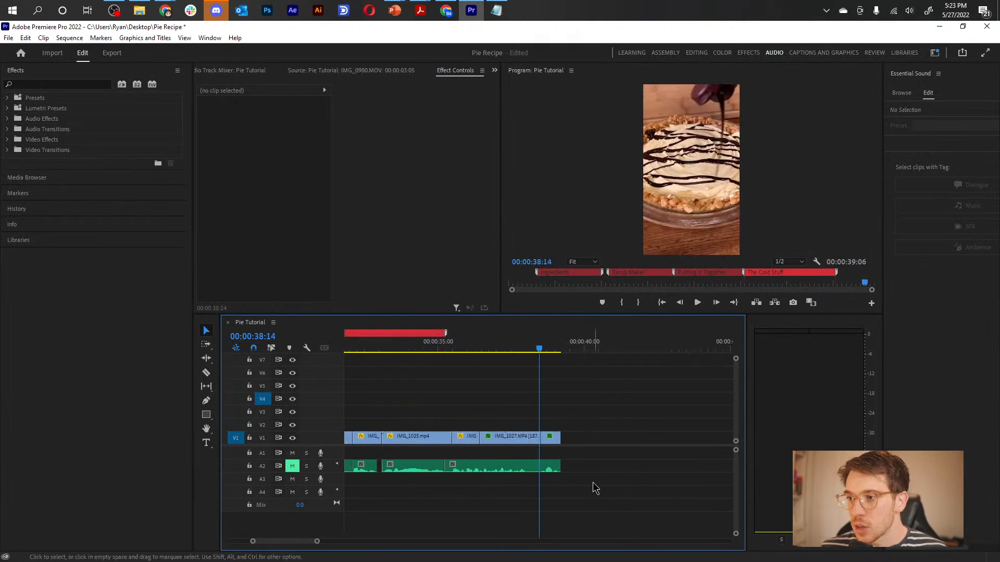
{"action": "left_click", "coordinate": [538, 470]}
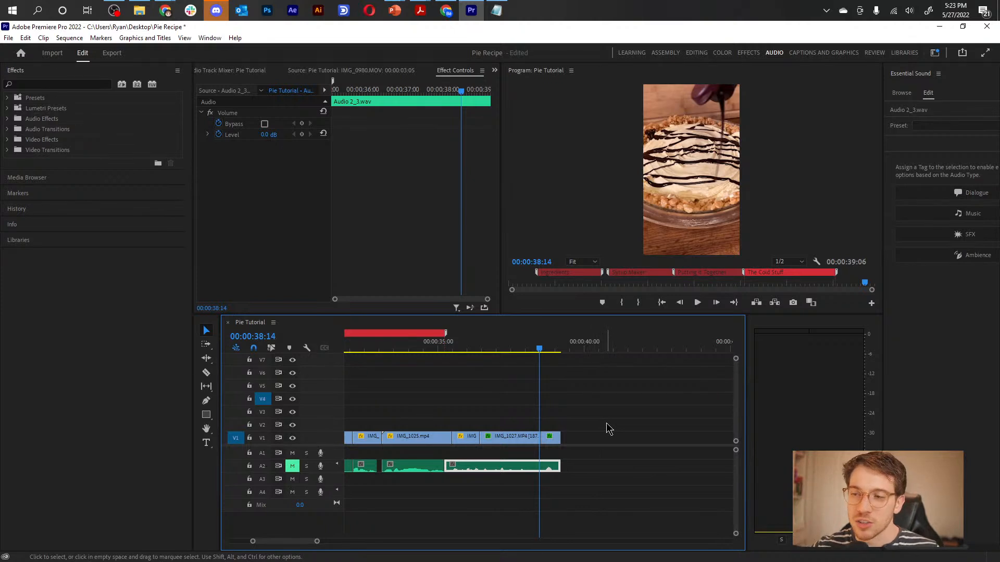
{"action": "left_click_drag", "start_coordinate": [456, 348], "coordinate": [560, 341]}
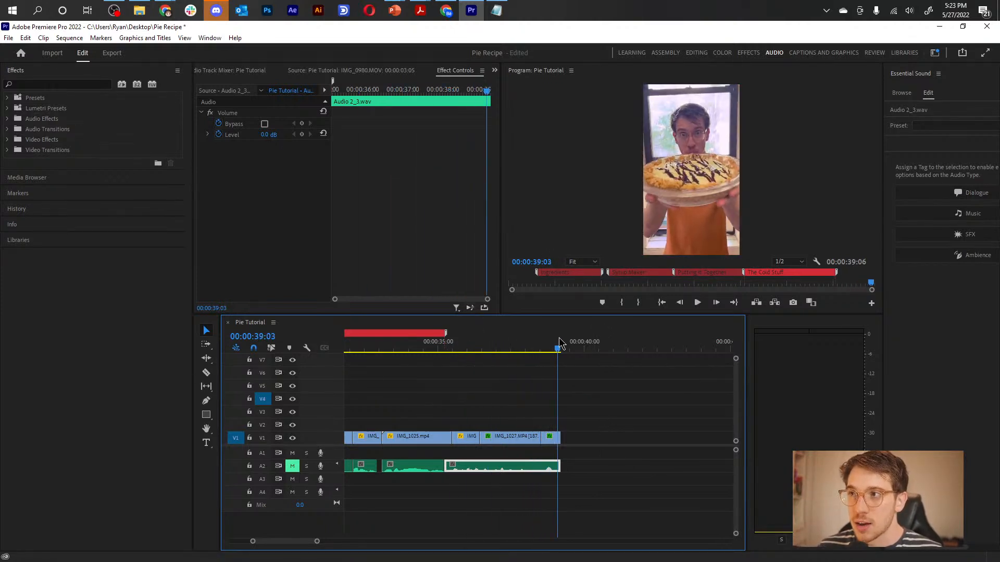
Step: Scrub from the start of the sequence through the ingredient titles to about 00:00:09:08
{"action": "key", "text": "minus"}
{"action": "key", "text": "minus"}
{"action": "left_click_drag", "start_coordinate": [495, 347], "coordinate": [281, 380]}
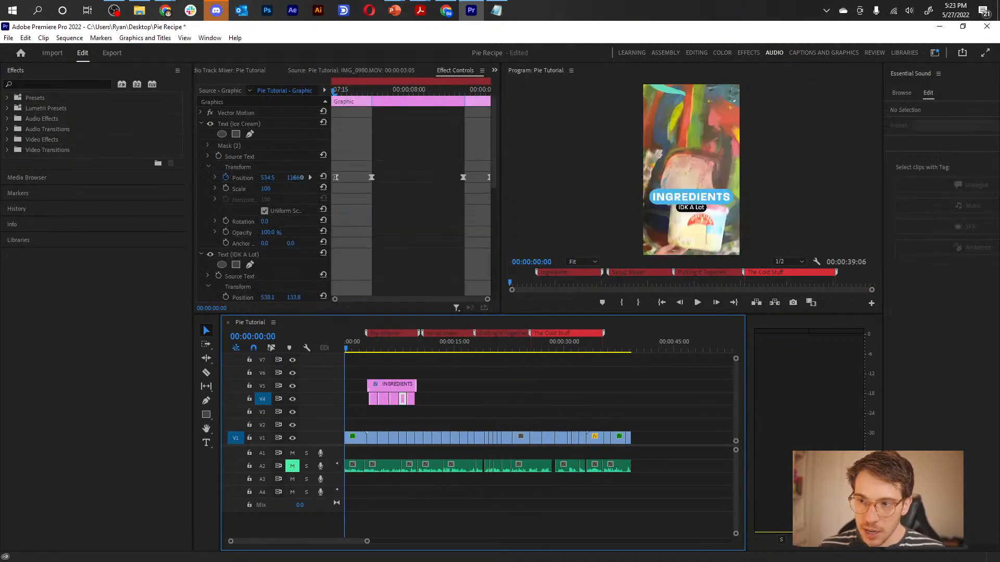
{"action": "key", "text": "equal"}
{"action": "key", "text": "equal"}
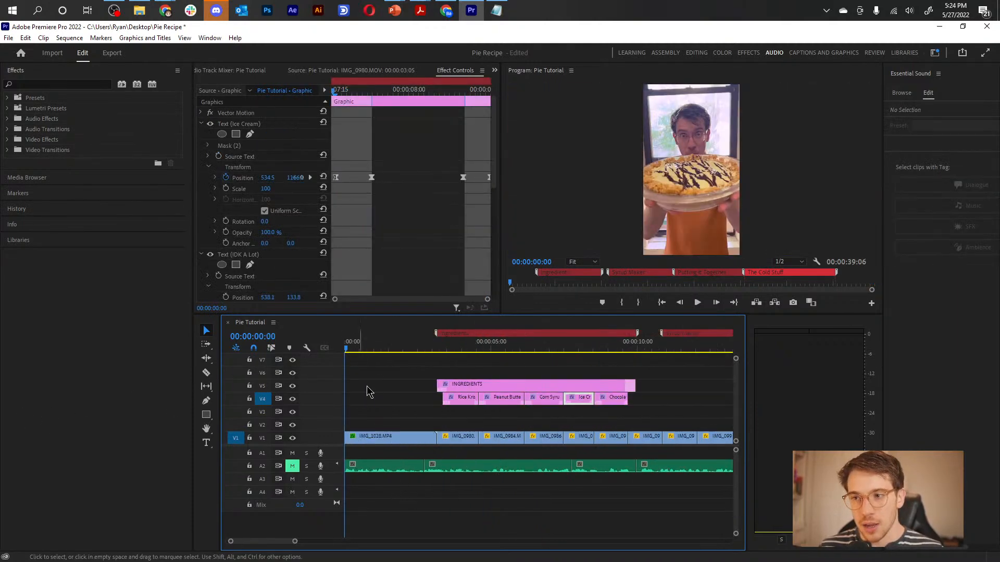
{"action": "left_click_drag", "start_coordinate": [358, 348], "coordinate": [616, 419]}
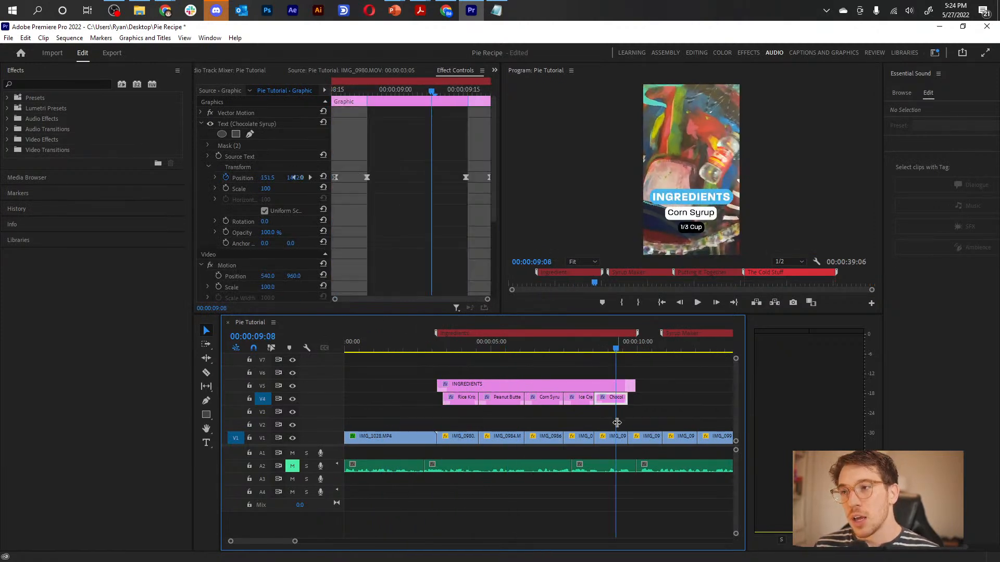
Step: Show the whole sequence in the timeline and return the playhead to 00:00:00:00
{"action": "key", "text": "minus"}
{"action": "key", "text": "minus"}
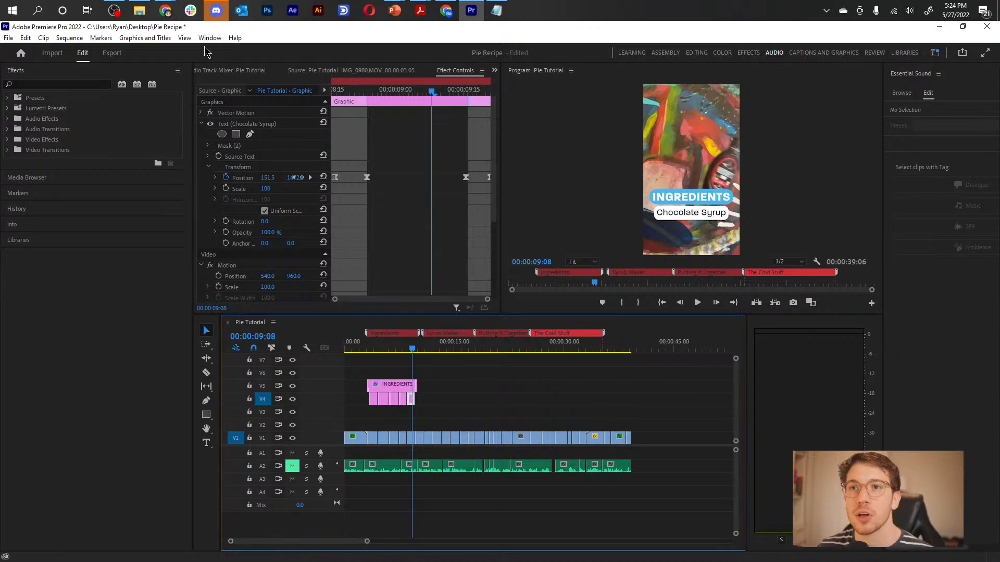
{"action": "mouse_move", "coordinate": [142, 16]}
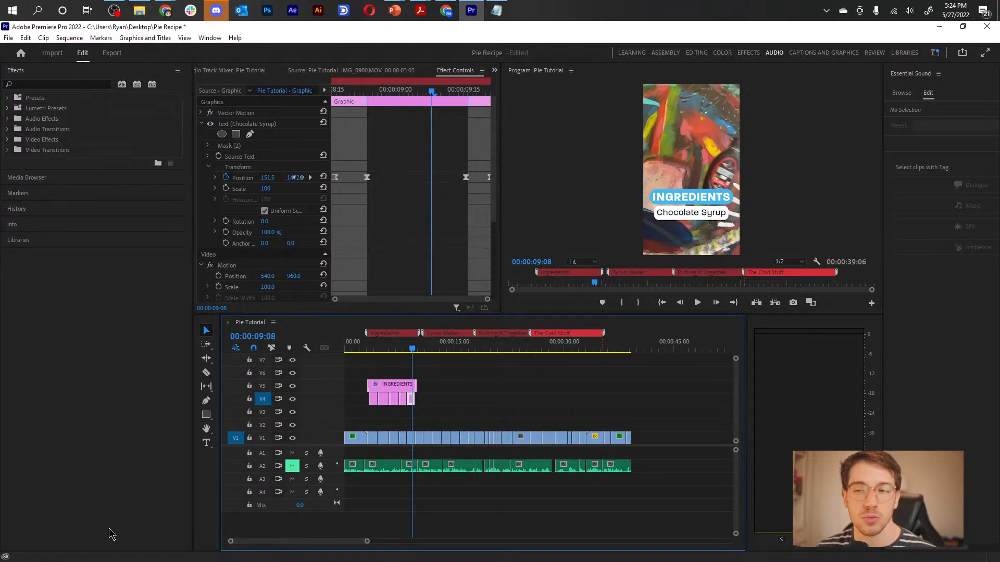
{"action": "left_click_drag", "start_coordinate": [397, 346], "coordinate": [192, 363]}
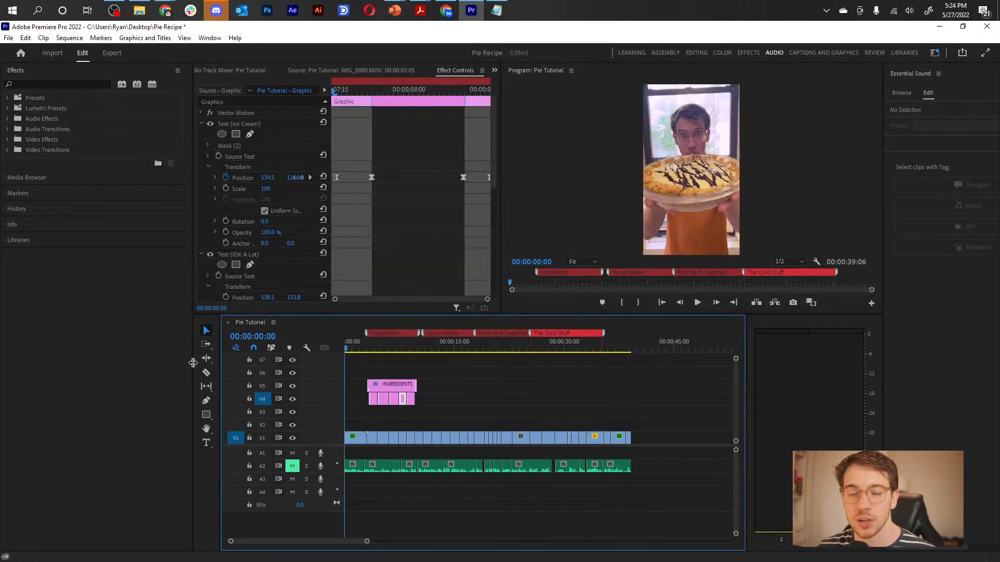